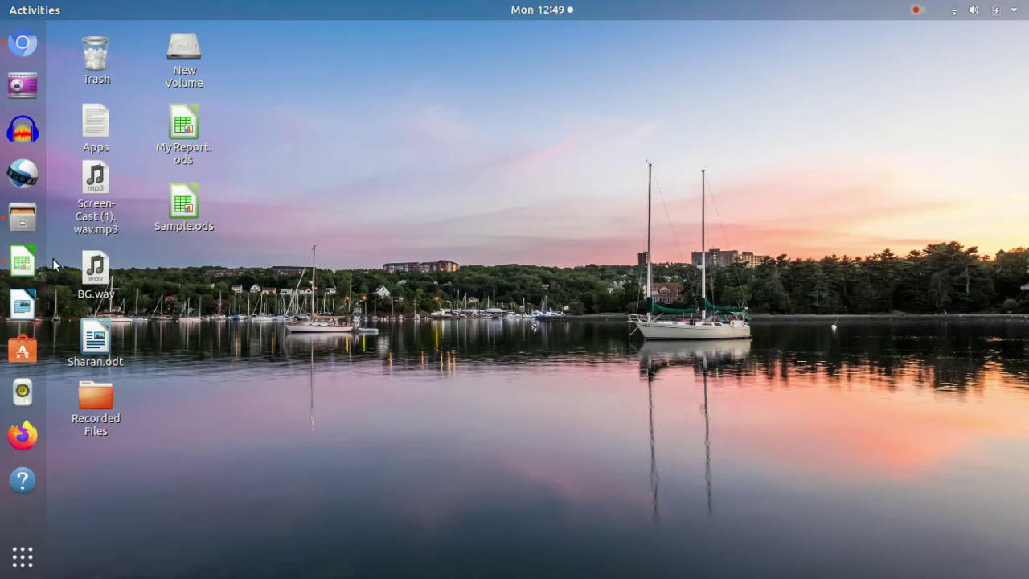
Launch Calc with Sample.ods and scroll through Sample-Sheet2's marks table and charts, then back up
left_click(24, 262)
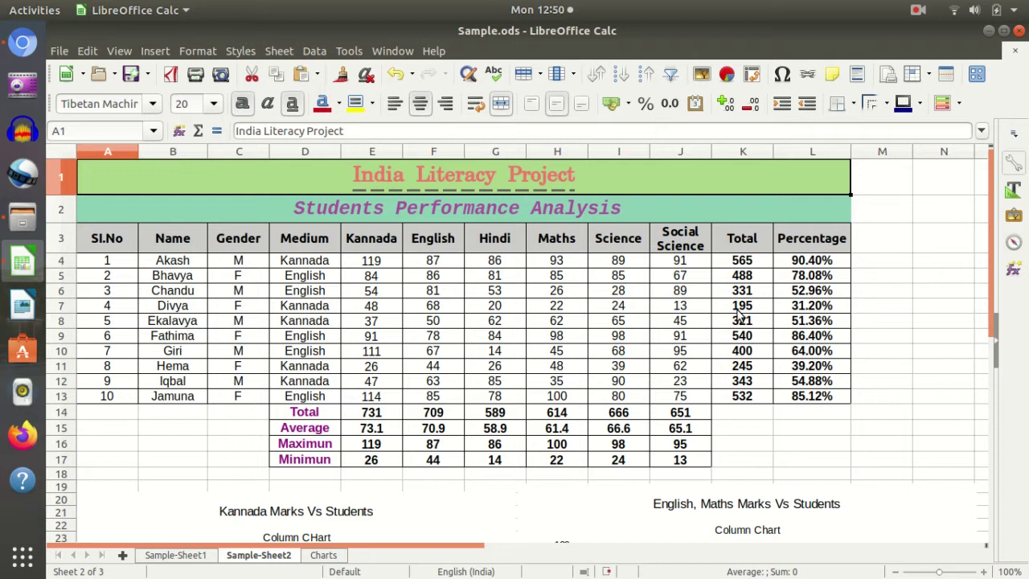
scroll(738, 314, "down", 4)
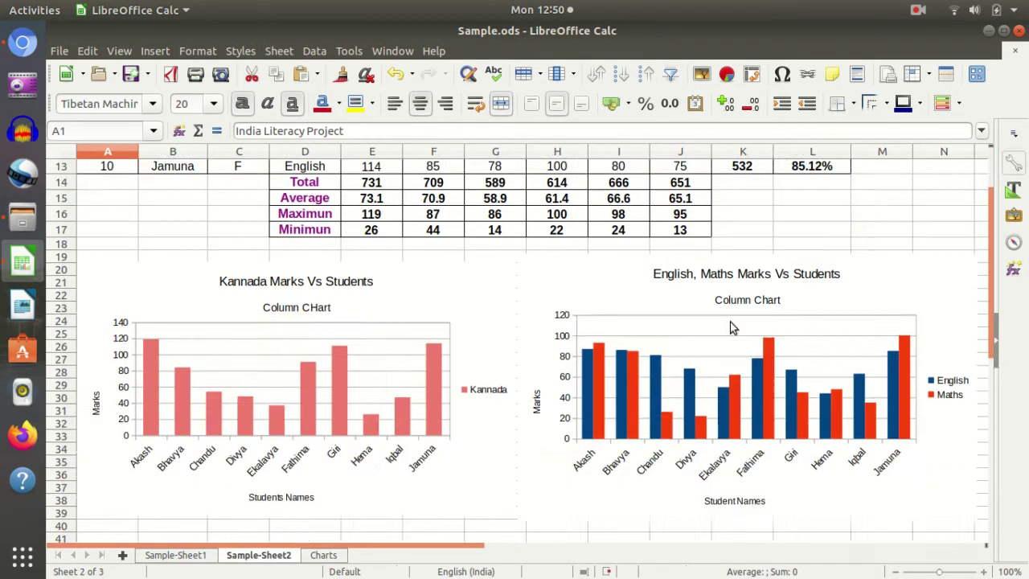
scroll(730, 327, "down", 2)
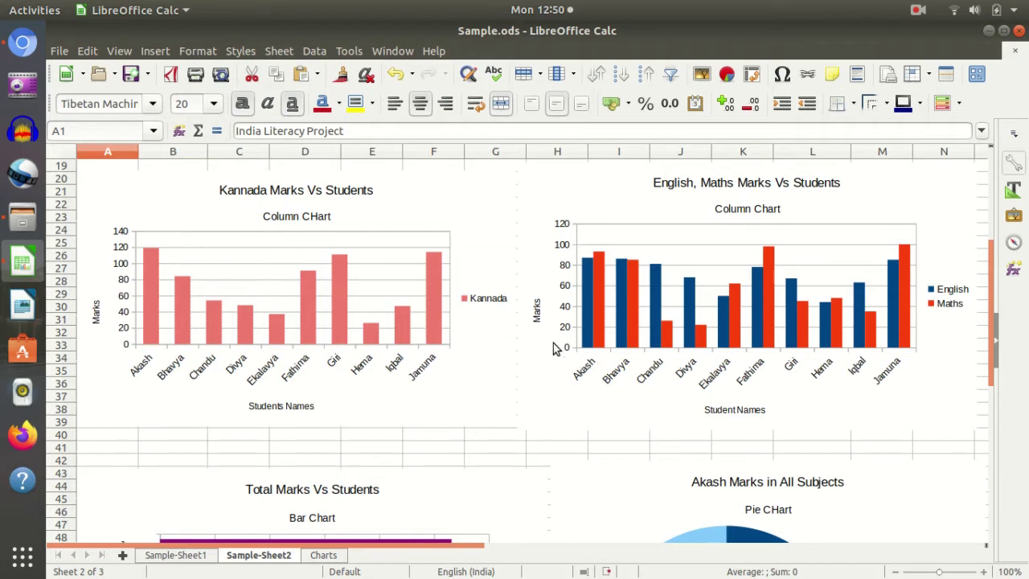
scroll(563, 354, "up", 6)
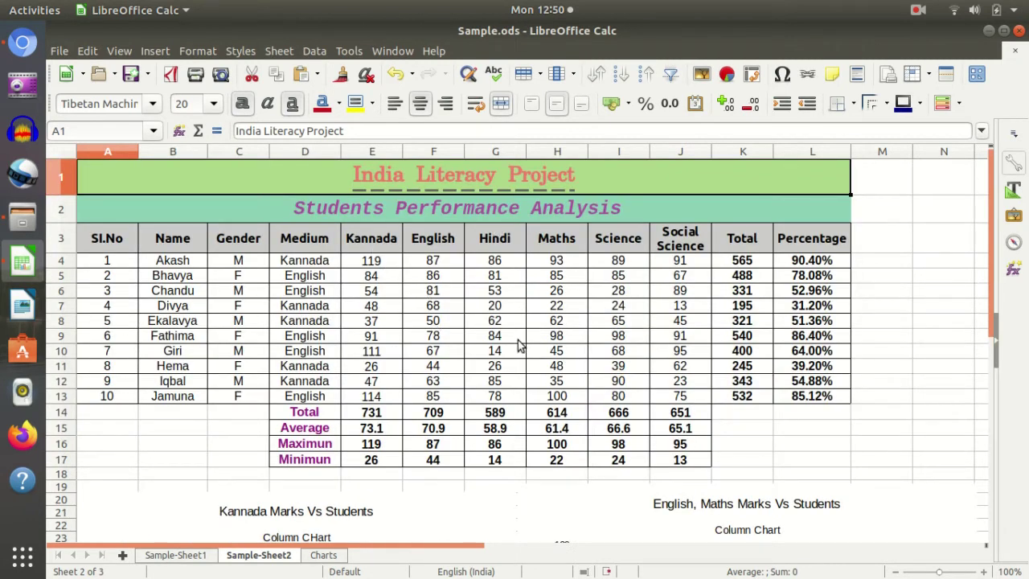
scroll(553, 334, "down", 4)
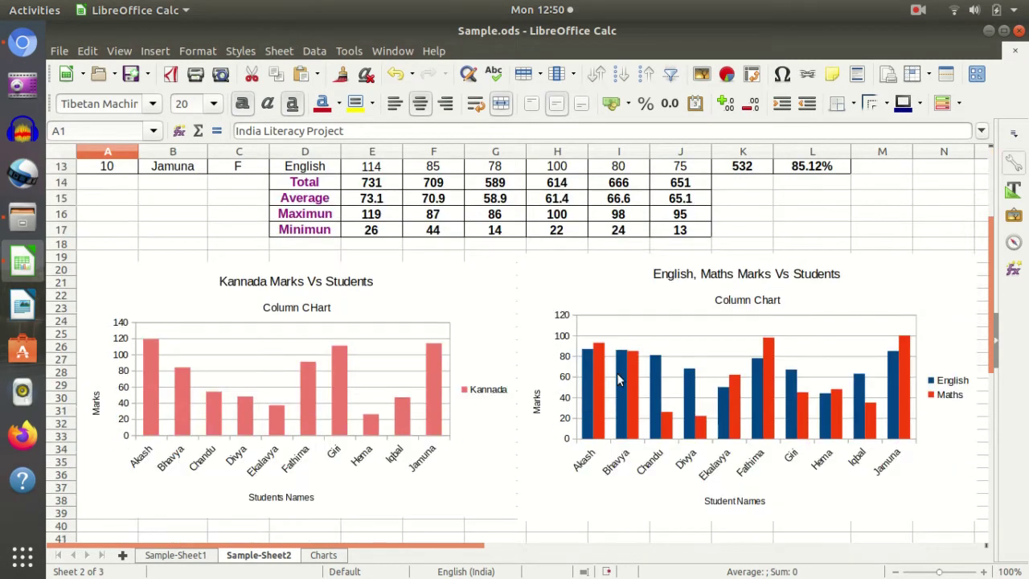
scroll(630, 344, "down", 8)
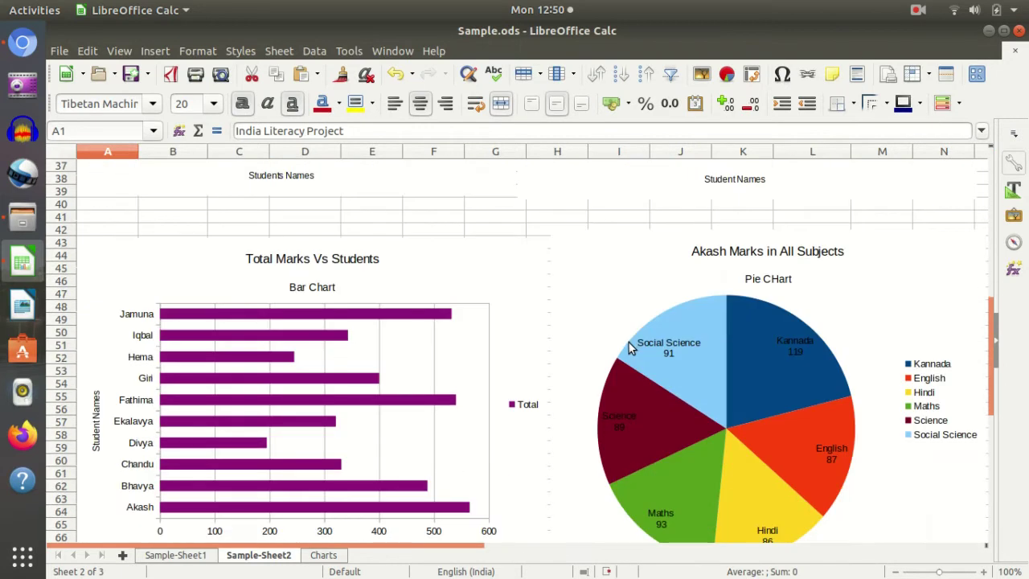
scroll(595, 354, "down", 6)
scroll(612, 358, "down", 4)
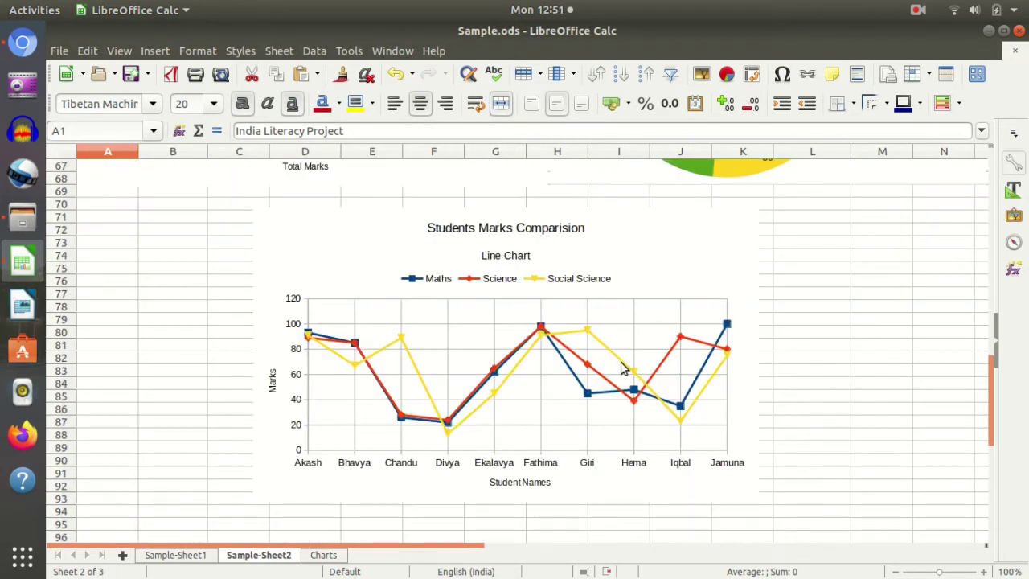
scroll(607, 386, "up", 8)
scroll(599, 391, "up", 5)
scroll(583, 392, "up", 9)
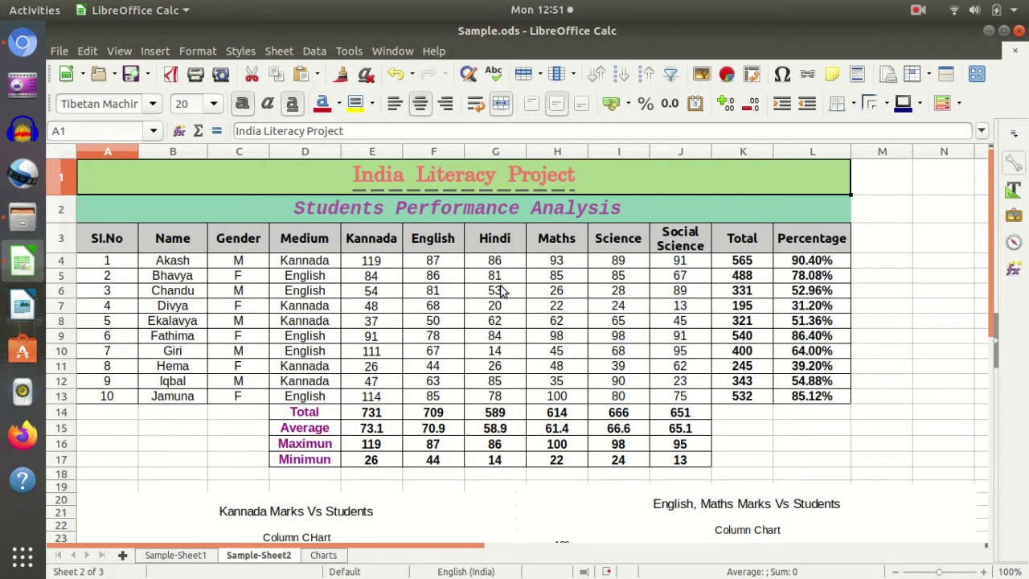
scroll(502, 291, "down", 6)
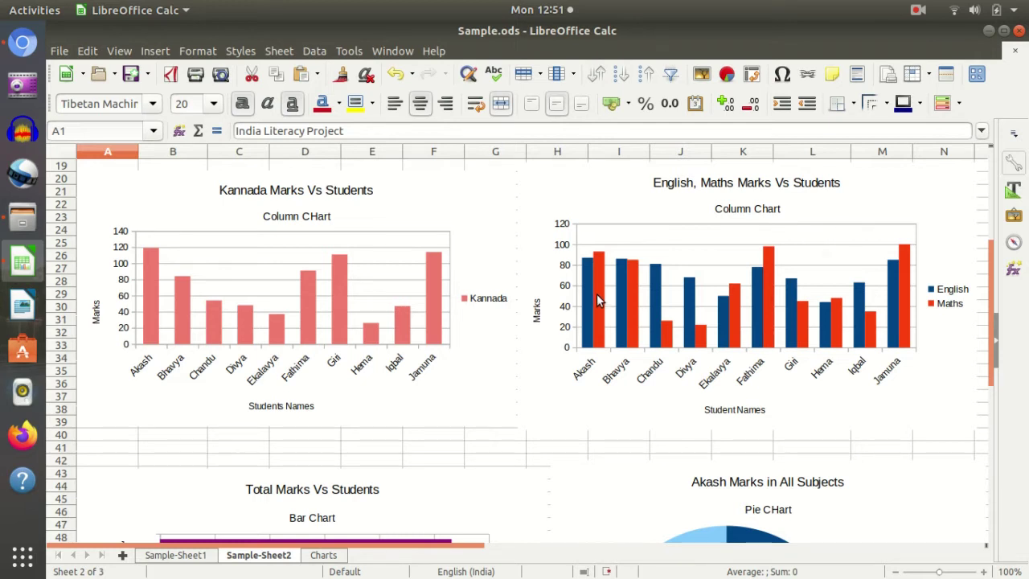
scroll(592, 296, "up", 6)
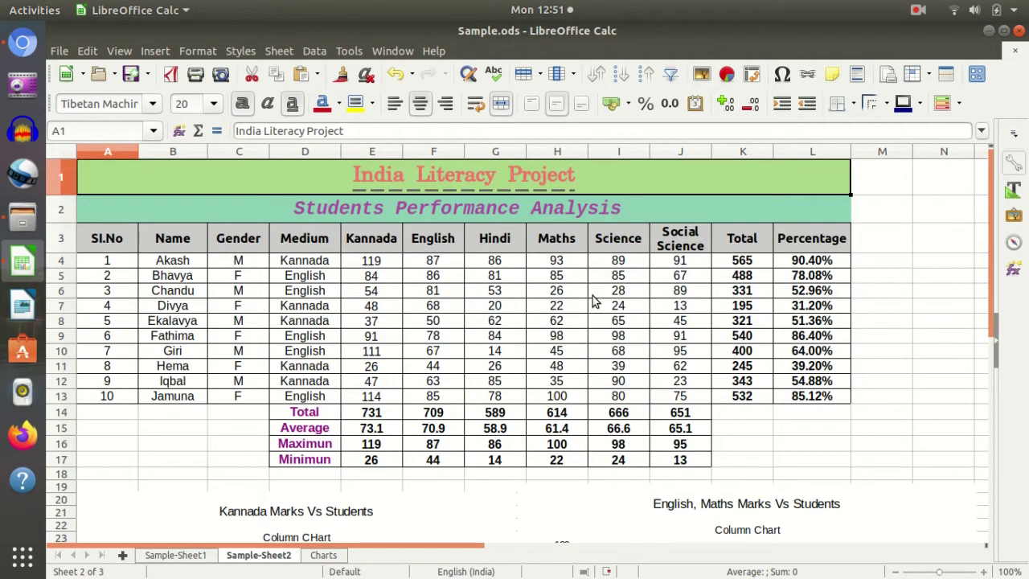
scroll(594, 300, "down", 6)
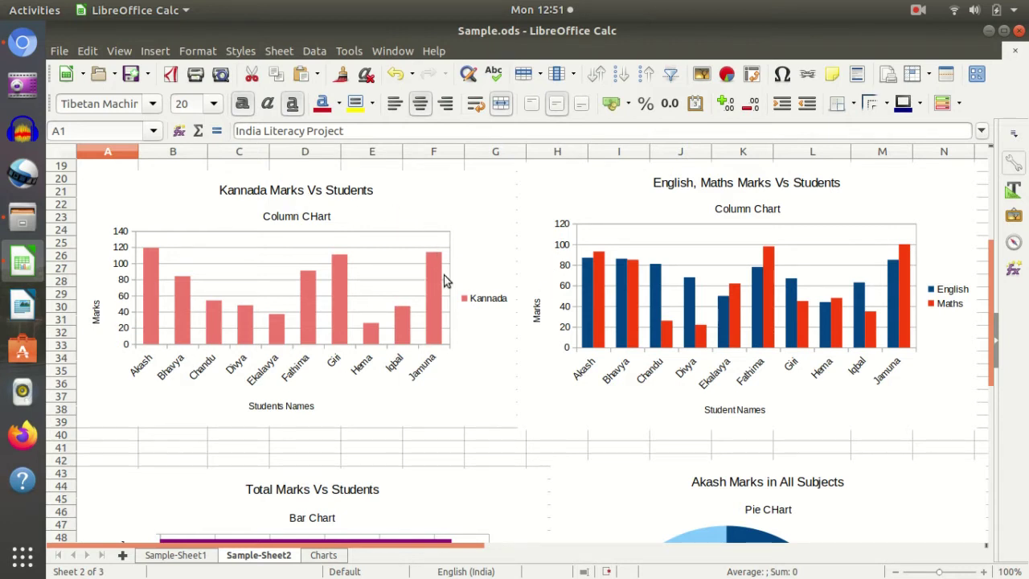
scroll(466, 269, "down", 4)
scroll(321, 345, "down", 6)
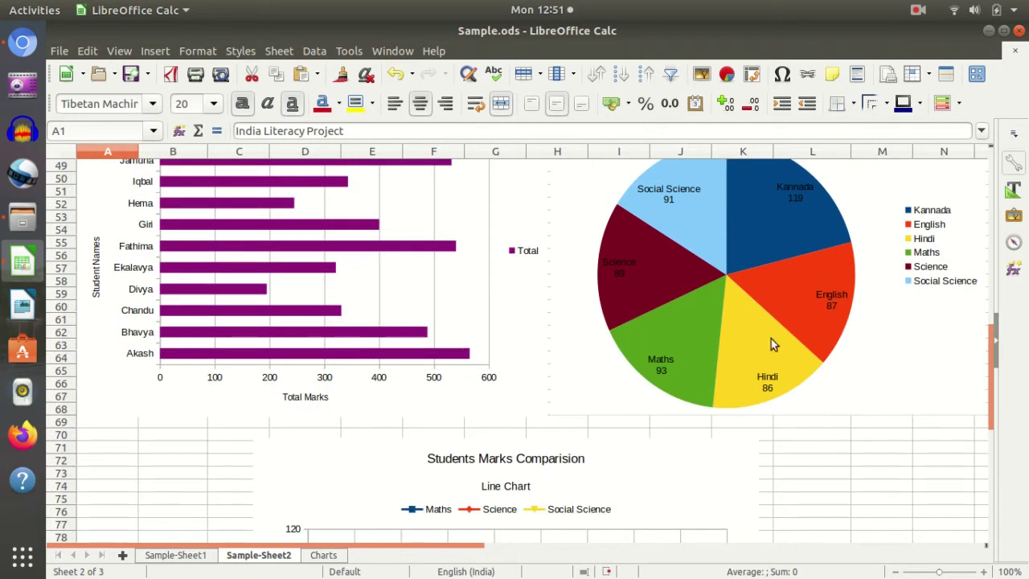
scroll(772, 345, "up", 4)
scroll(786, 317, "down", 6)
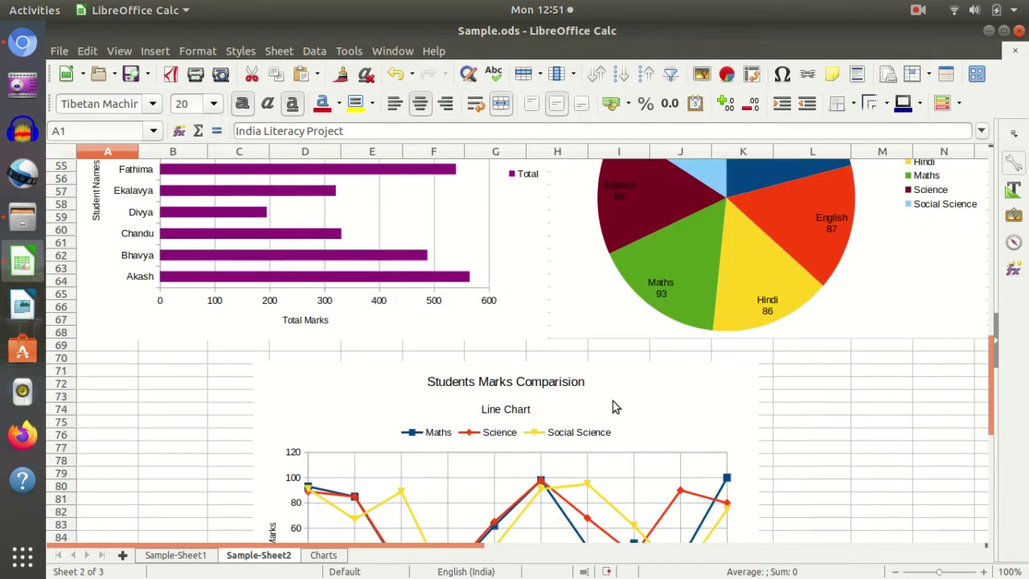
scroll(613, 410, "up", 14)
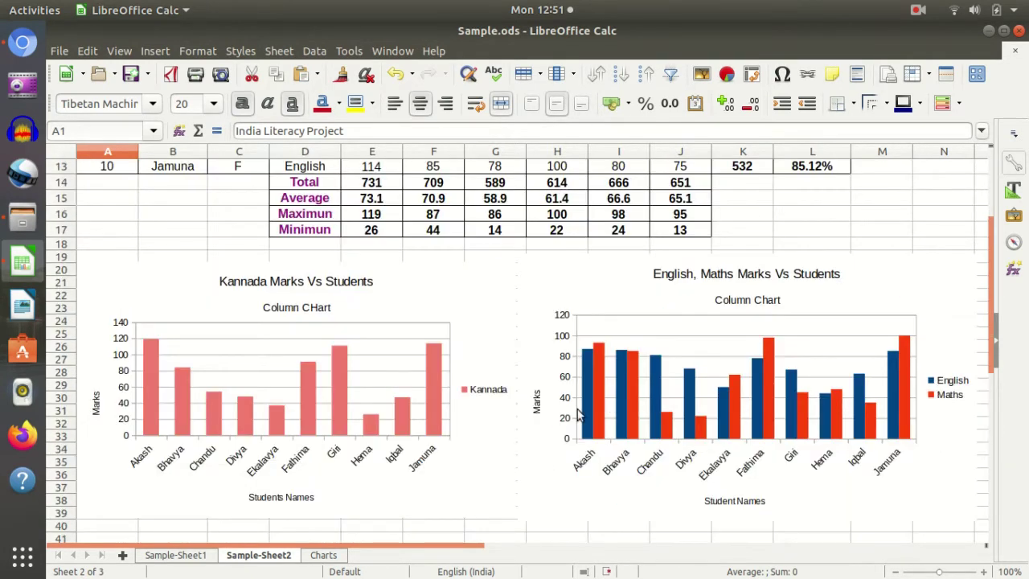
scroll(514, 356, "down", 6)
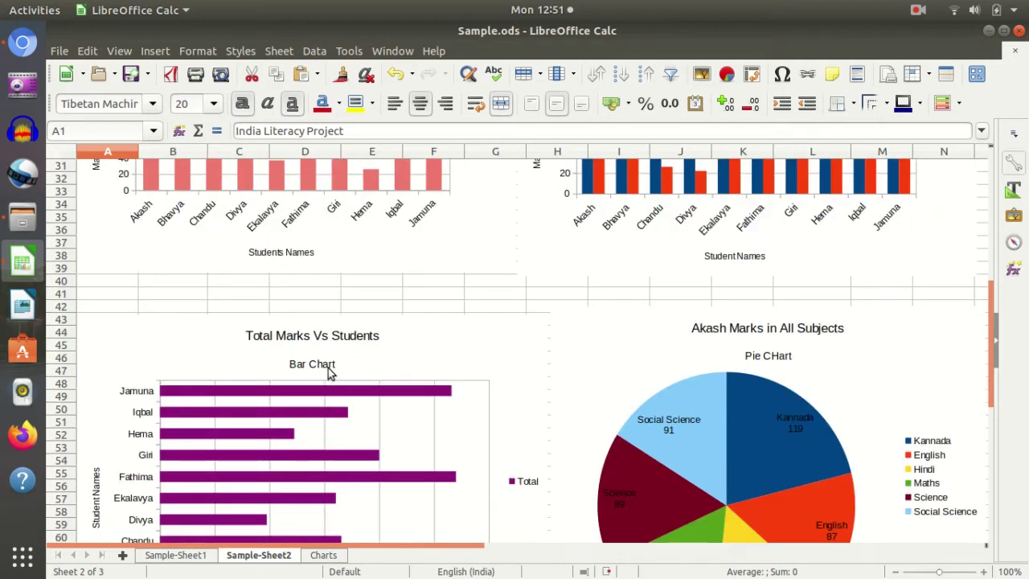
scroll(395, 403, "down", 6)
scroll(482, 378, "up", 6)
scroll(678, 344, "down", 8)
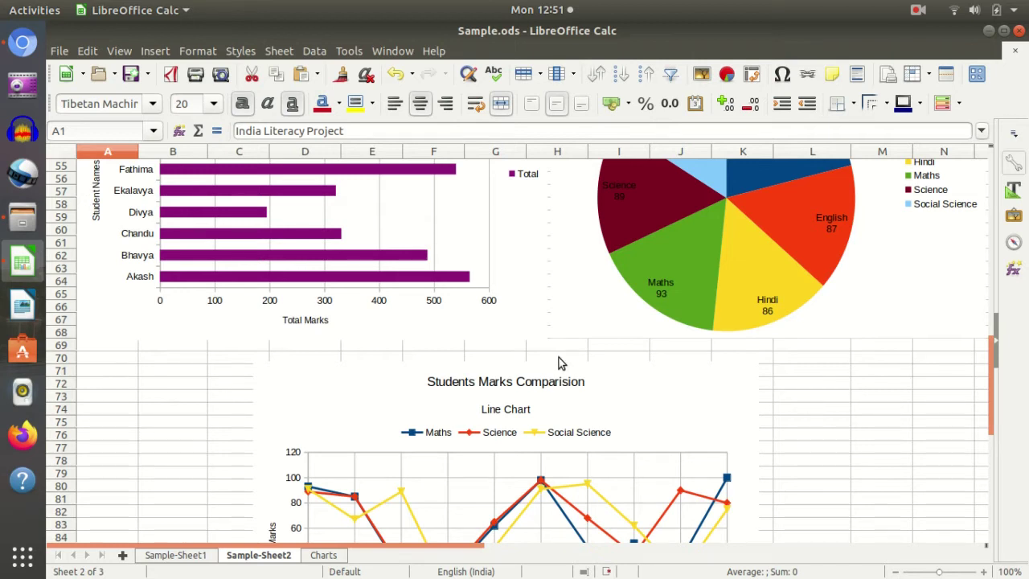
scroll(561, 363, "up", 6)
scroll(402, 378, "up", 5)
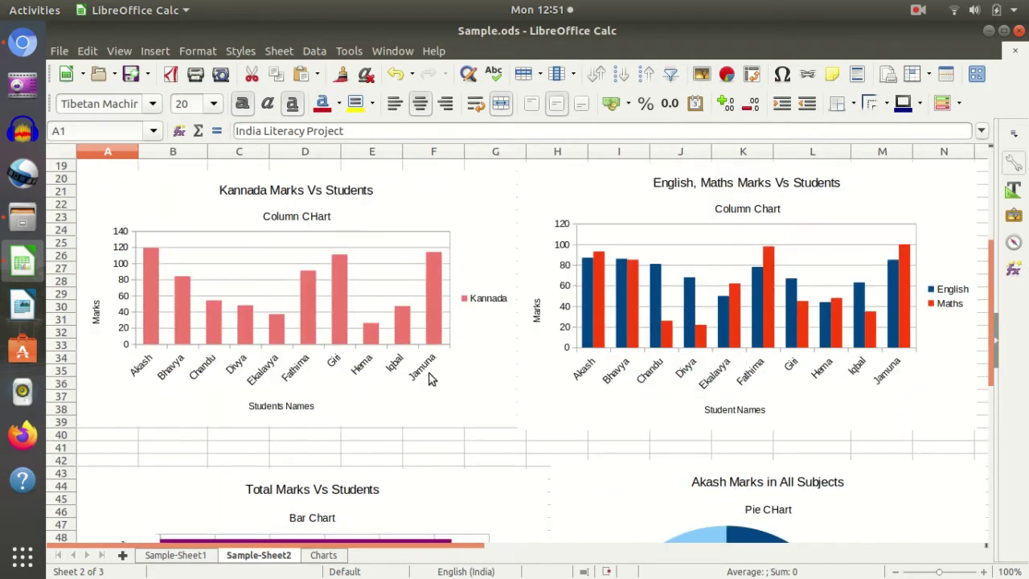
scroll(432, 381, "down", 3)
scroll(402, 414, "up", 6)
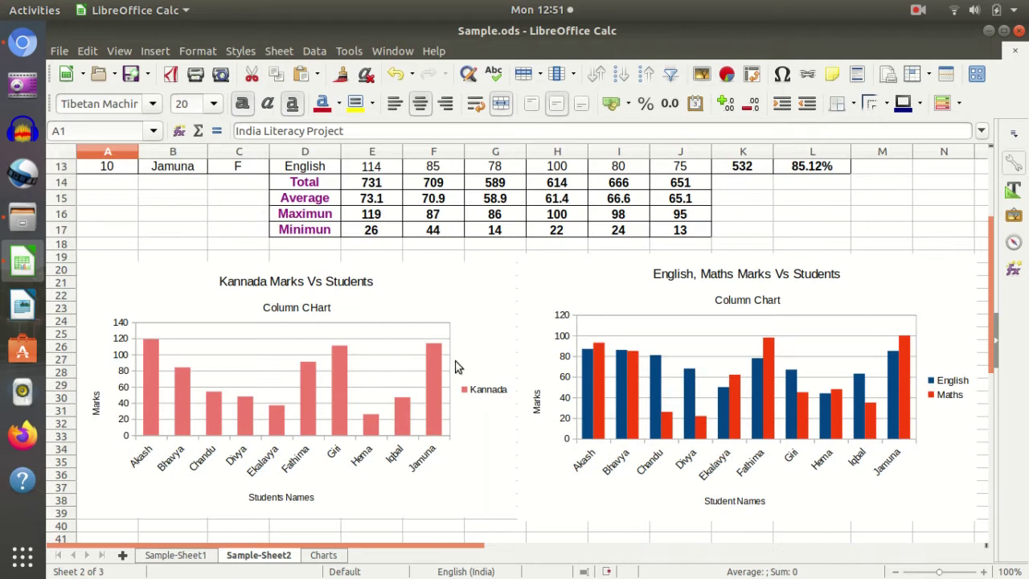
scroll(437, 369, "up", 4)
scroll(430, 344, "down", 4)
scroll(372, 279, "up", 4)
scroll(631, 410, "down", 6)
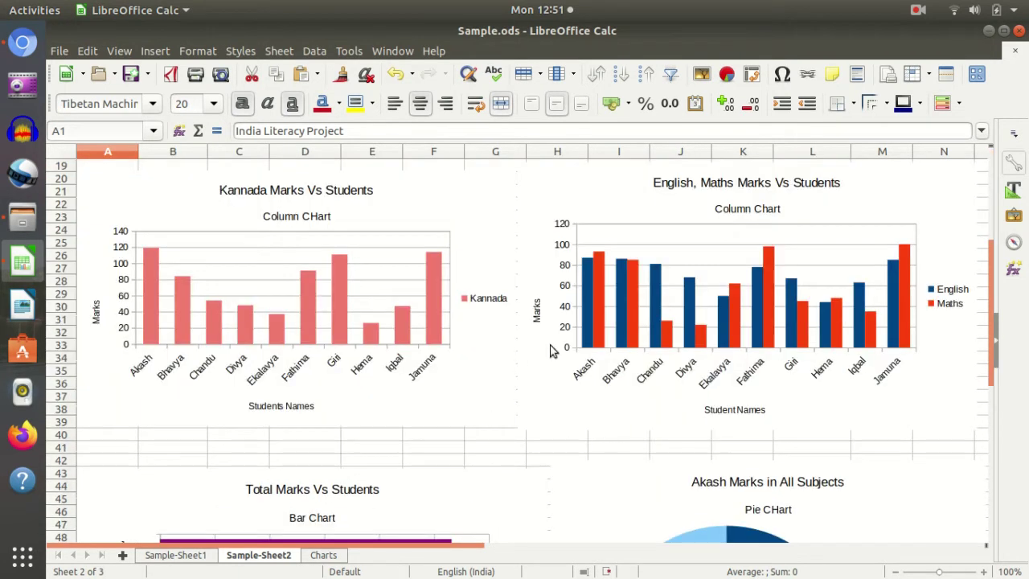
scroll(653, 384, "down", 2)
scroll(653, 380, "down", 4)
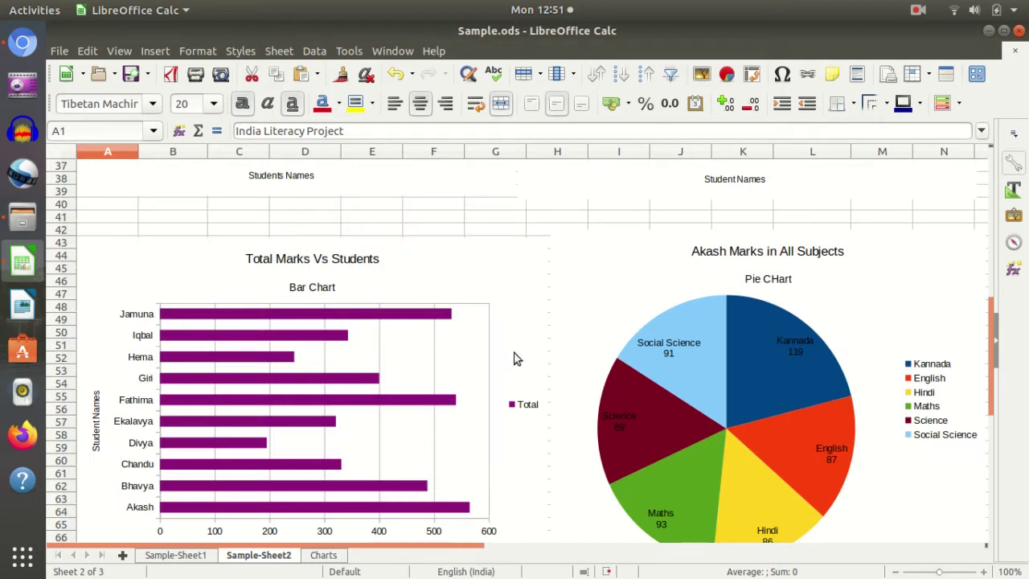
scroll(514, 358, "up", 8)
scroll(506, 354, "up", 4)
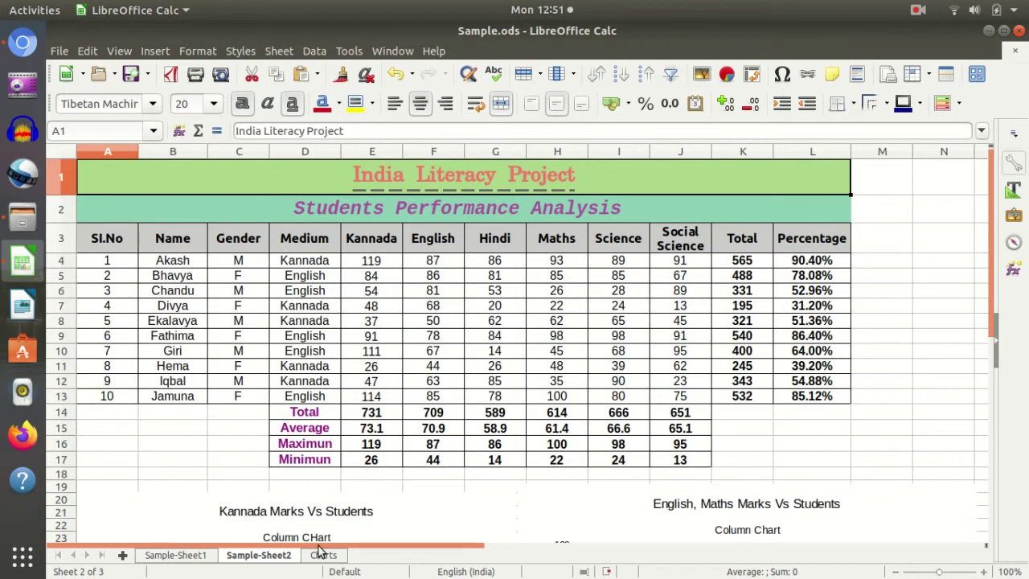
scroll(431, 494, "down", 4)
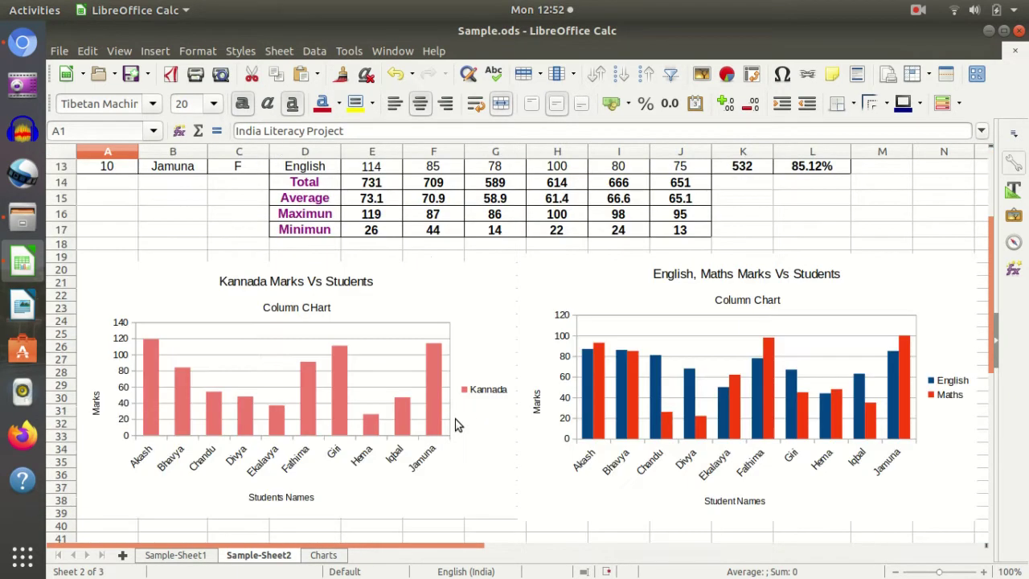
On the Charts sheet, start a chart from G6, previewing Bar, Pie, Area and Line before choosing Column
left_click(330, 556)
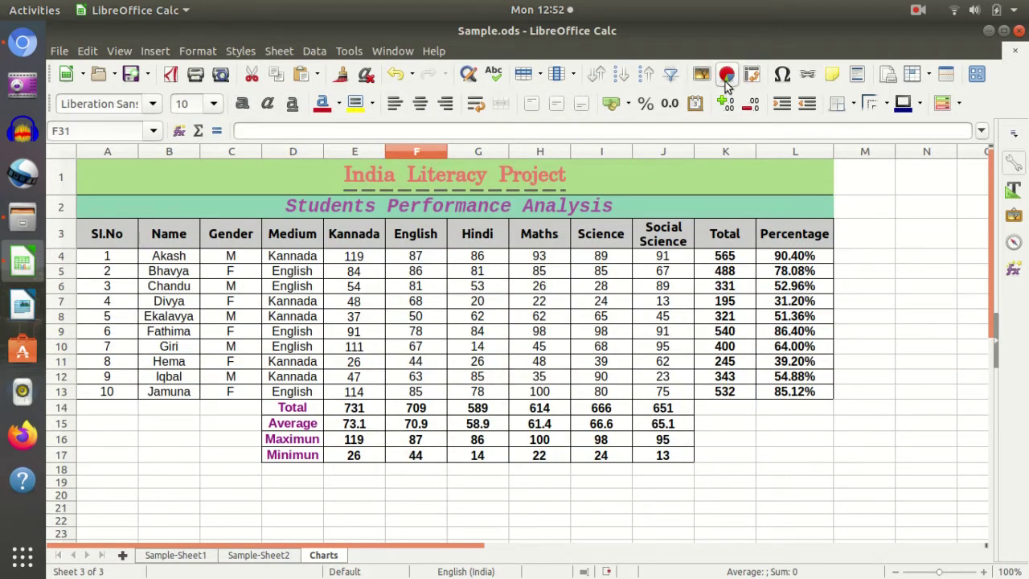
left_click(476, 288)
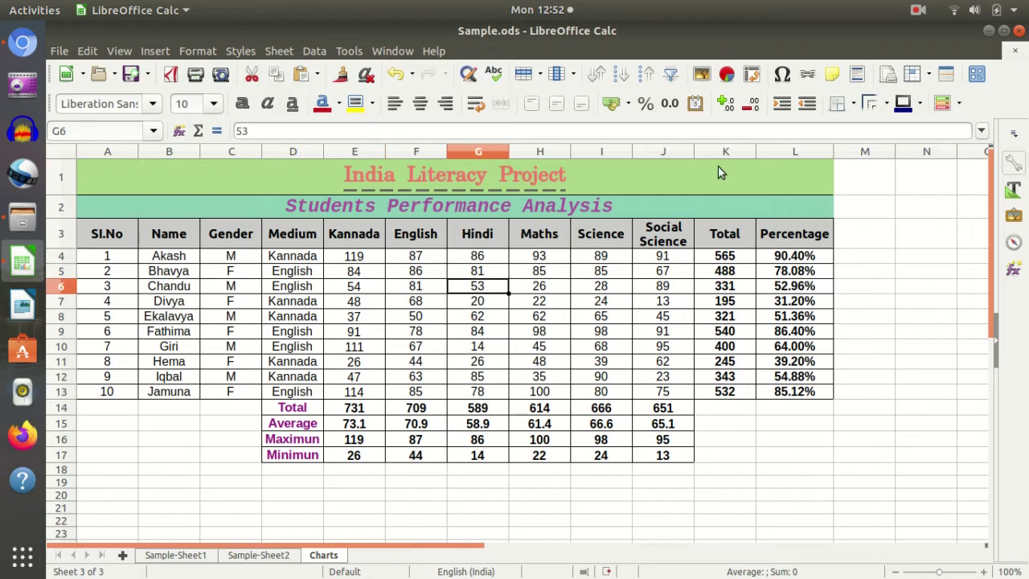
left_click(726, 74)
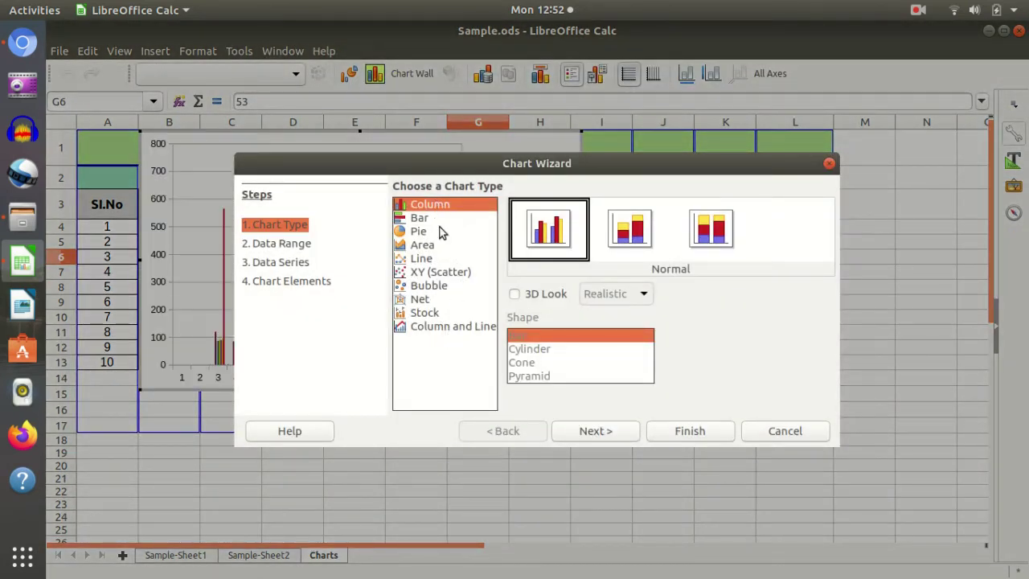
left_click(426, 218)
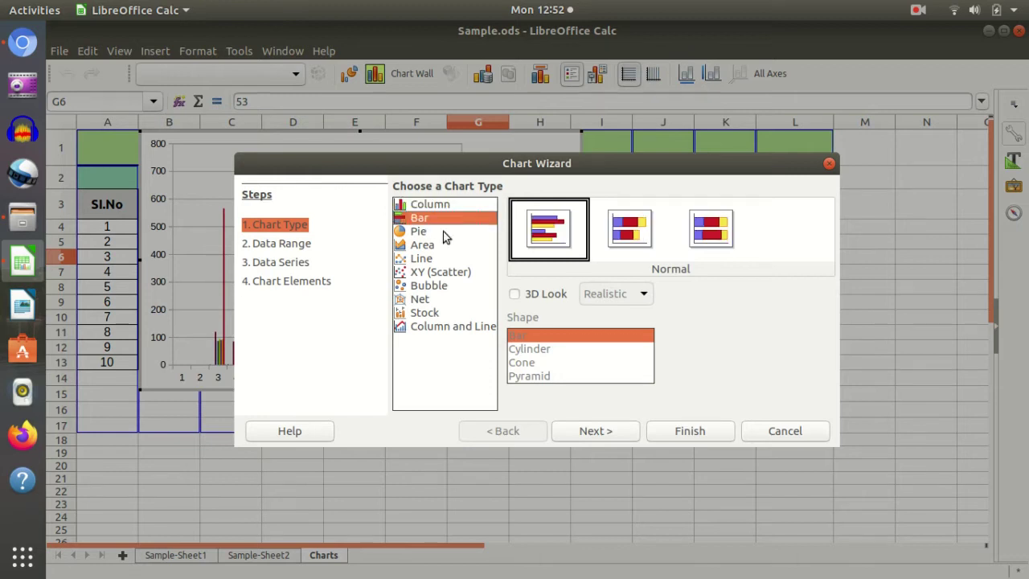
left_click(443, 232)
left_click(451, 244)
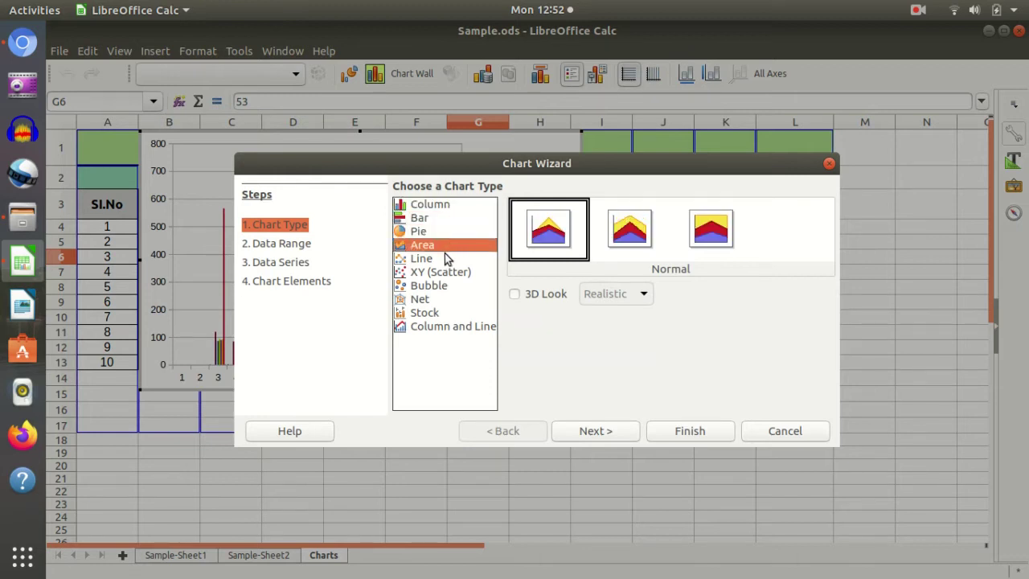
left_click(447, 258)
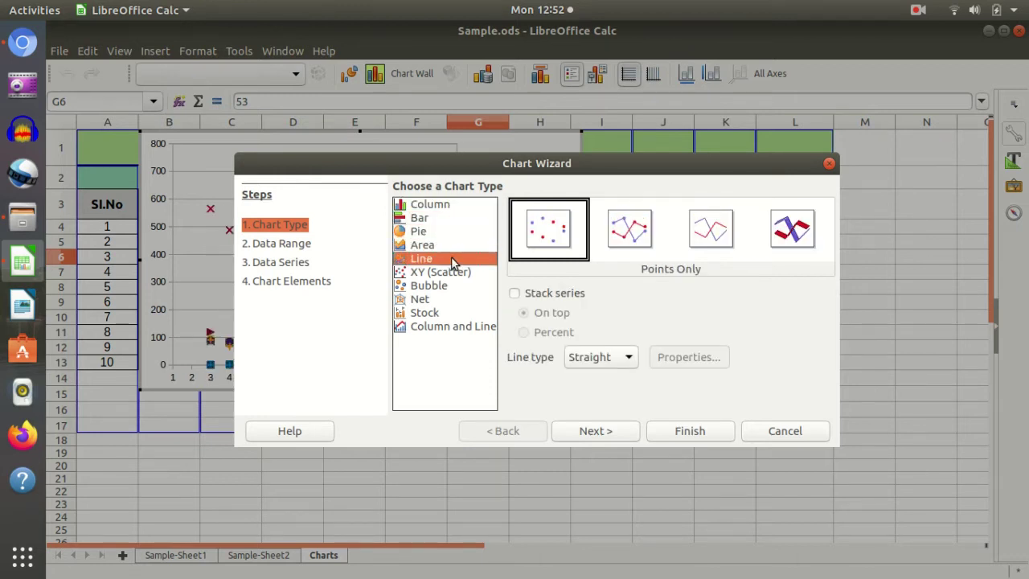
left_click(430, 204)
Cancel the unfinished chart and select the student names B3:B13 in the Name column
left_click(830, 164)
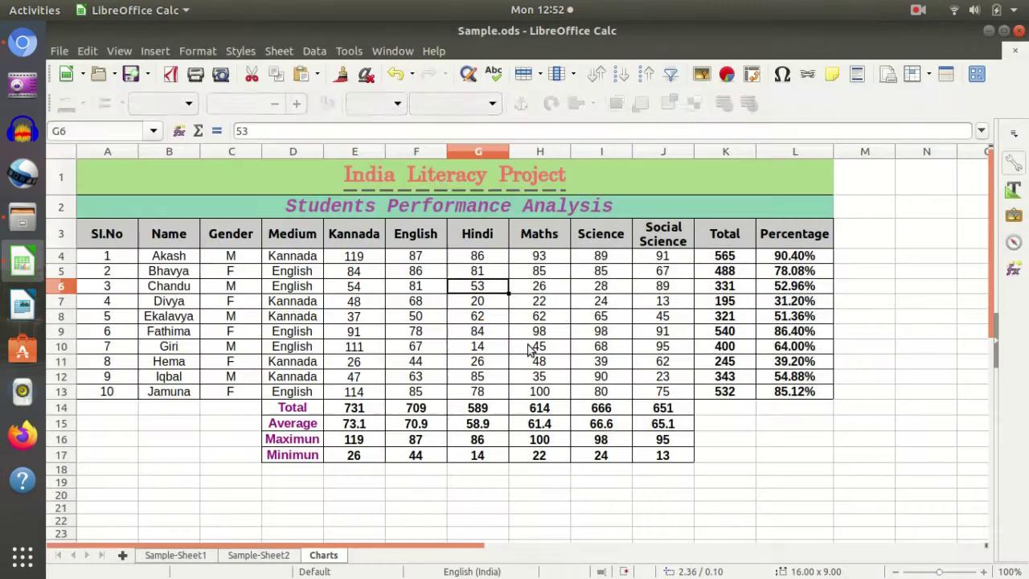
left_click(406, 377)
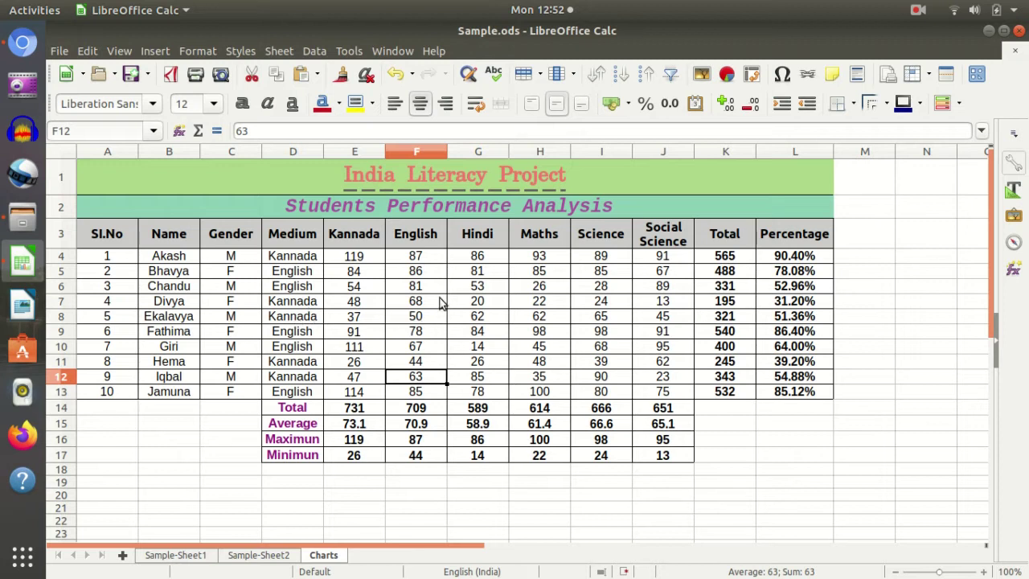
left_click(479, 302)
left_click(538, 346)
left_click(592, 307)
left_click(538, 358)
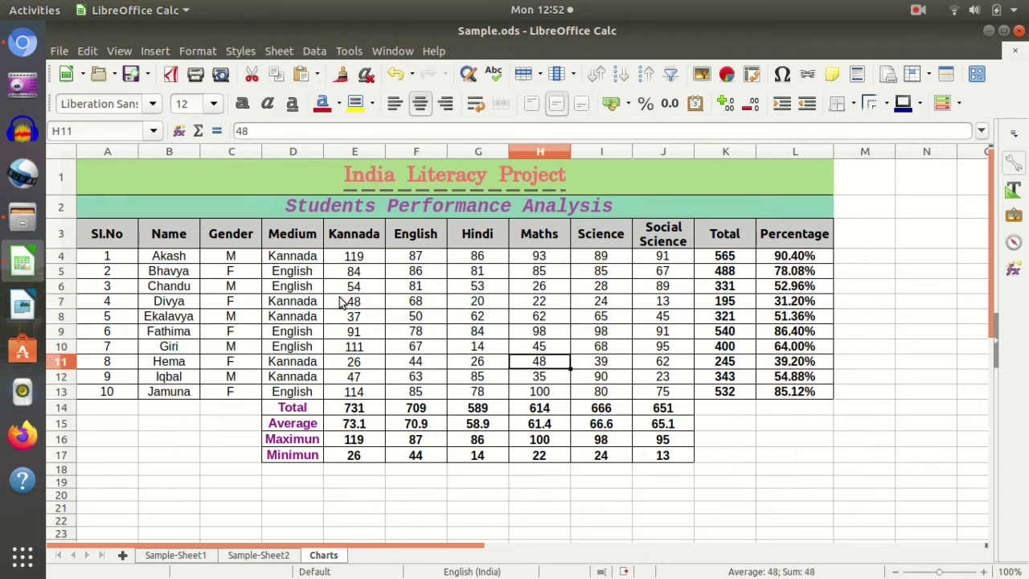
left_click(288, 304)
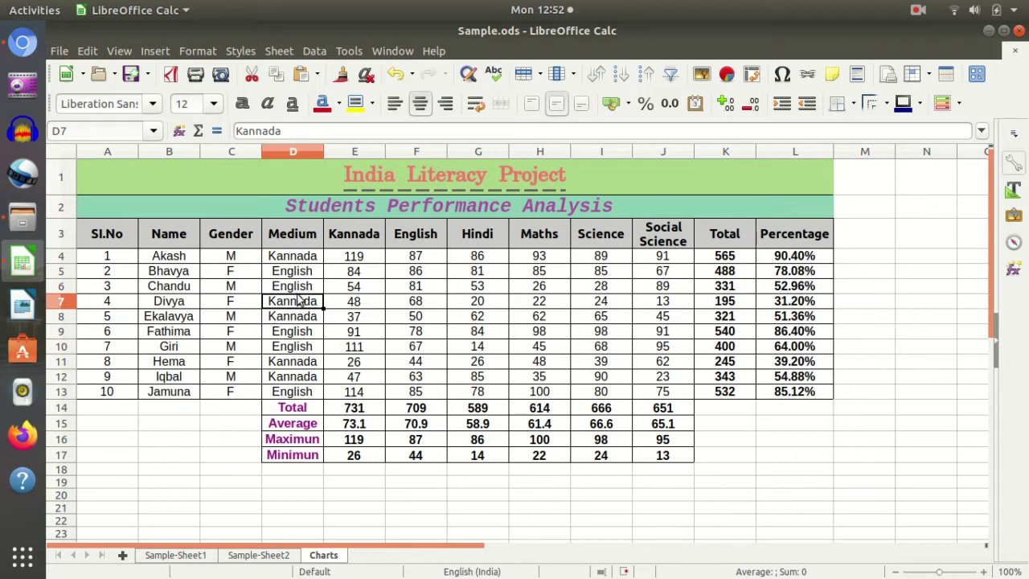
left_click(398, 320)
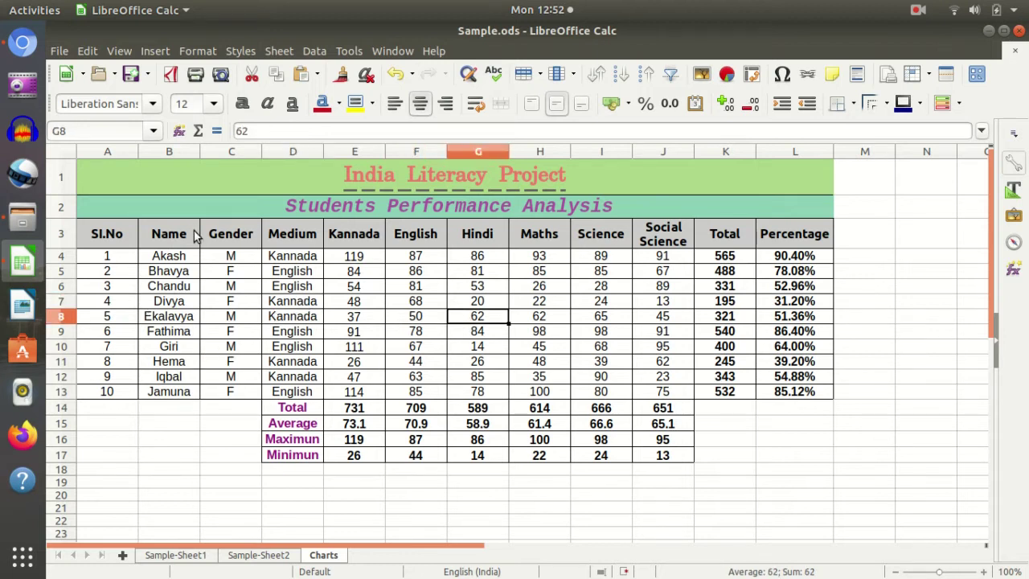
left_click_drag(175, 239, 173, 394)
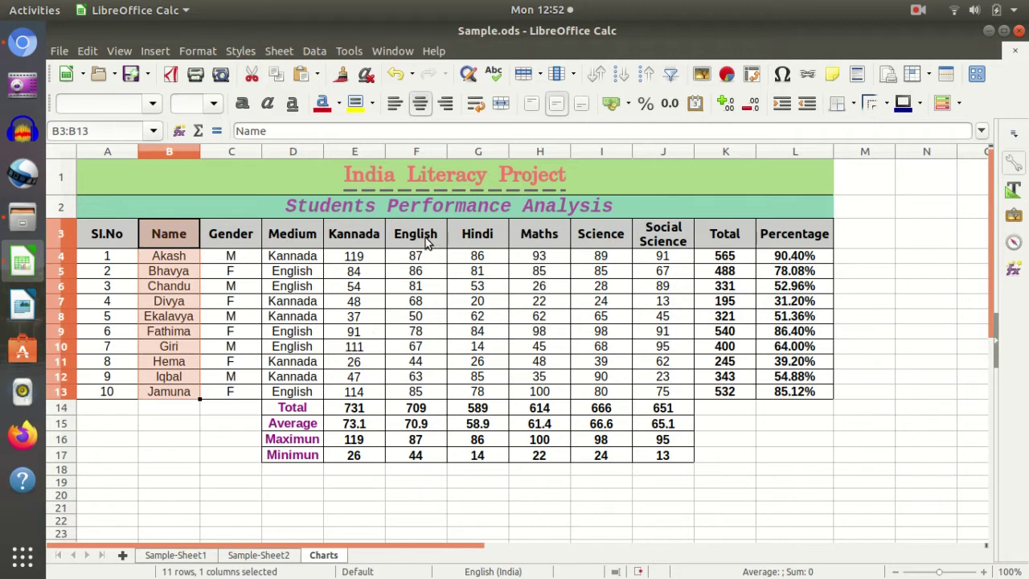
Add English marks F3:F13 to the selection and start a flat Column chart, briefly trying 3D Look
left_click_drag(424, 240, 421, 395, "ctrl")
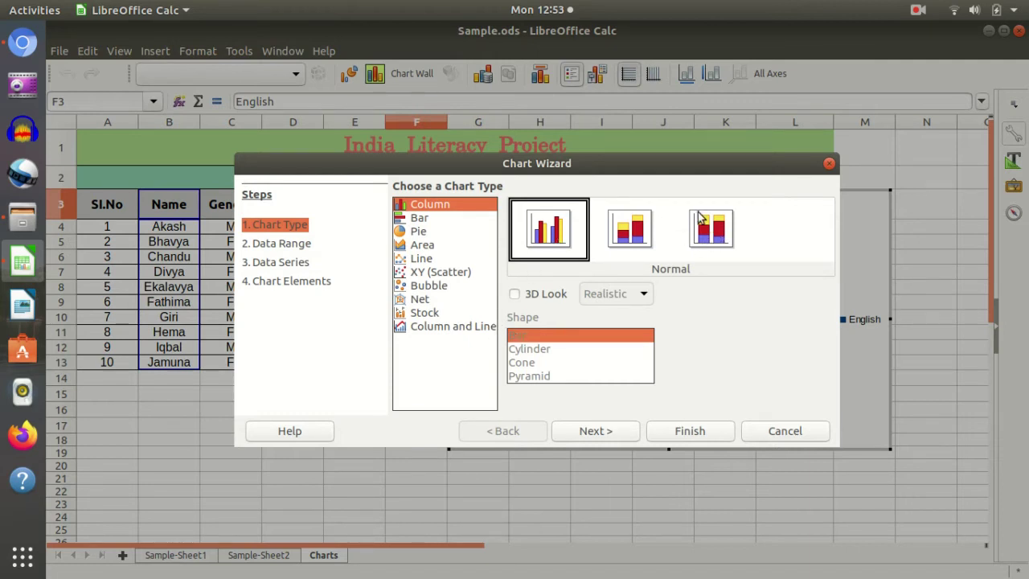
left_click(515, 294)
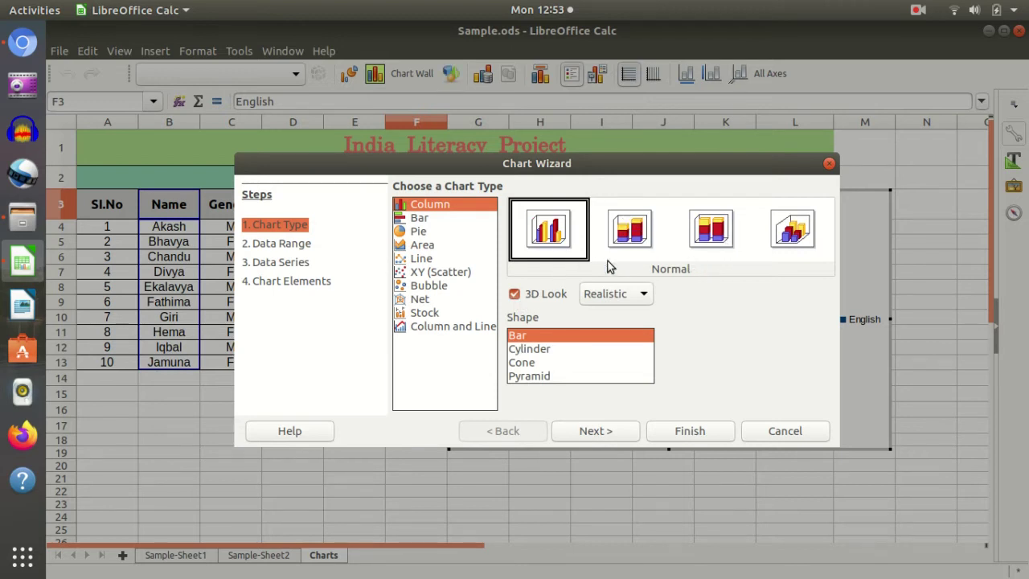
left_click(517, 296)
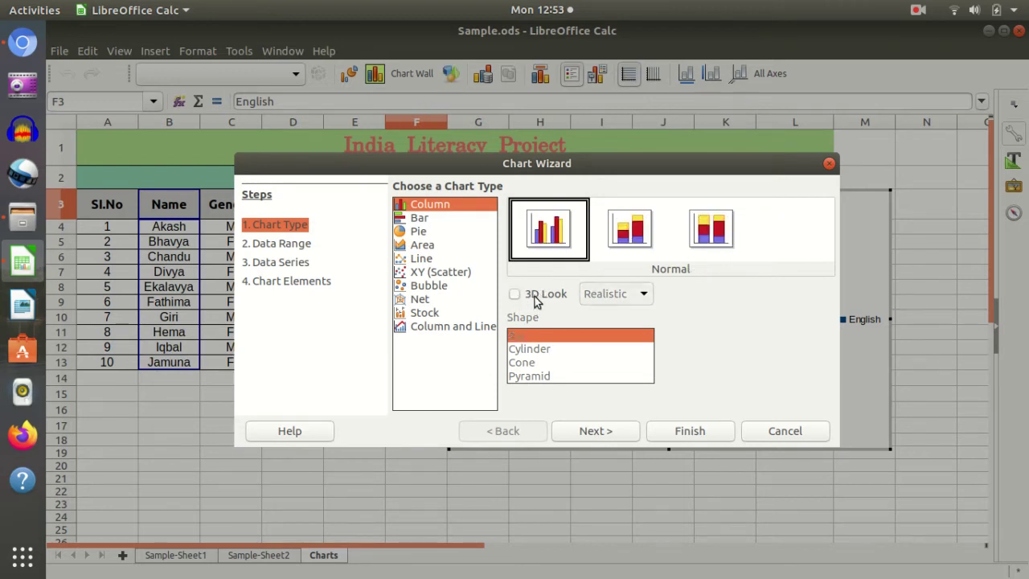
left_click(276, 243)
Browse the wizard steps, then advance through Data Range to the Data Series step
left_click(273, 262)
left_click(273, 281)
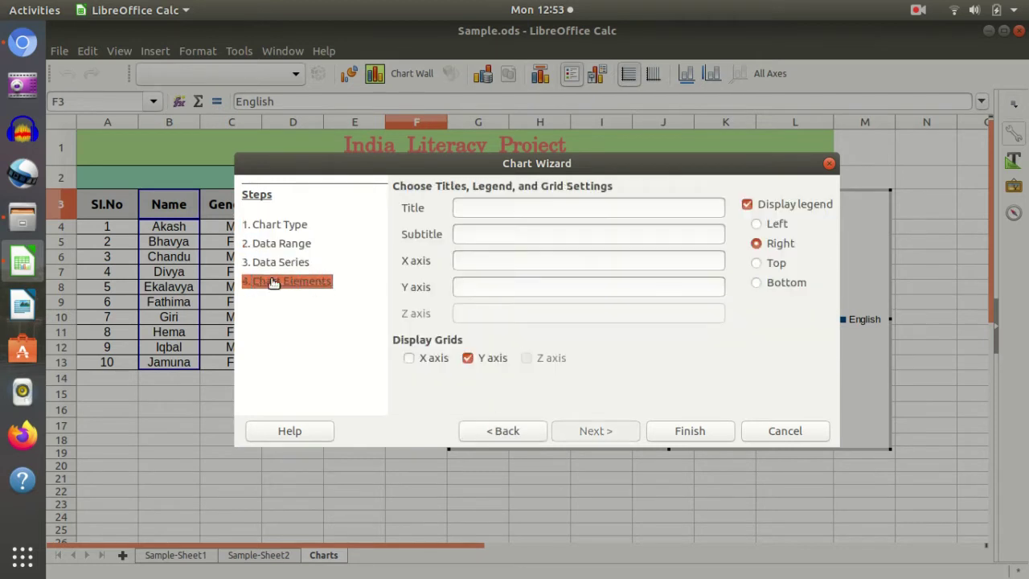
left_click(291, 232)
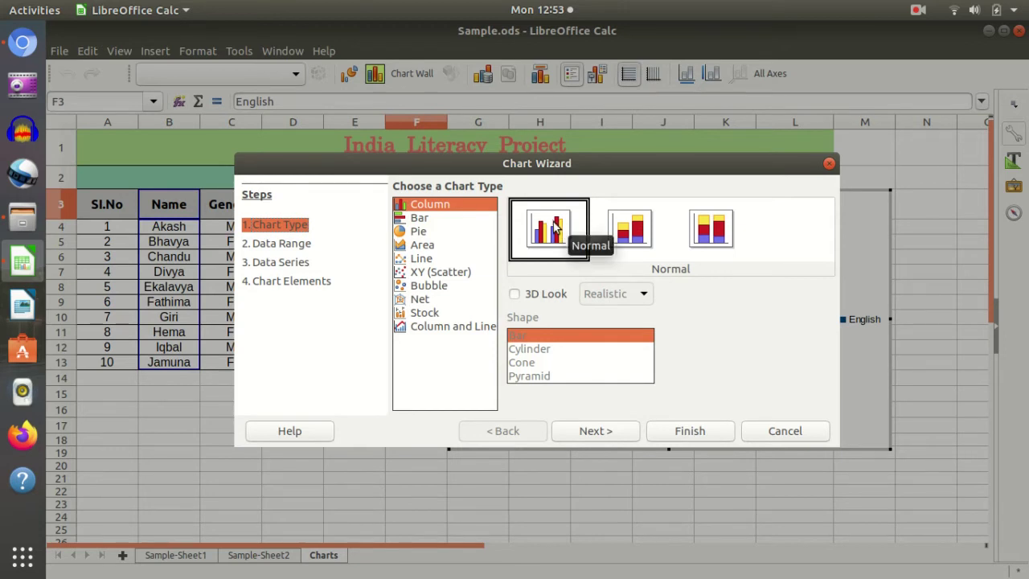
left_click(609, 431)
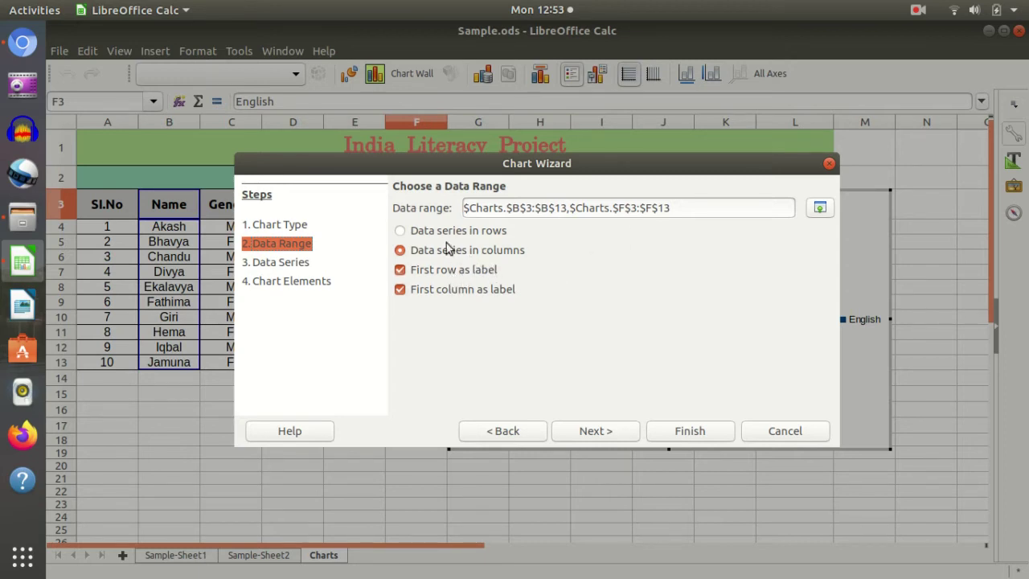
left_click(599, 430)
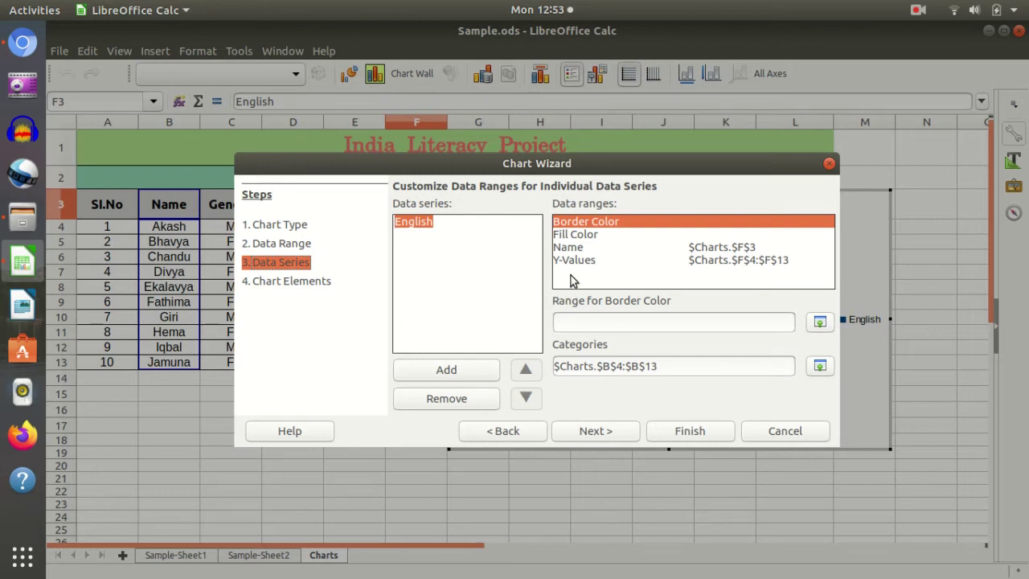
Inspect the English series' name, fill colour and values ranges, then advance to Chart Elements
left_click(609, 236)
left_click(602, 246)
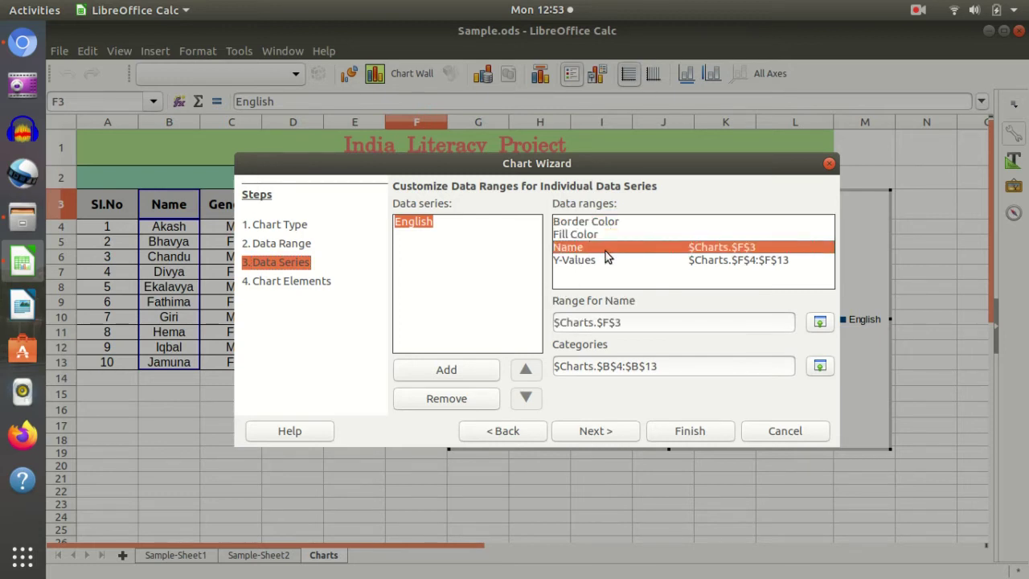
left_click(604, 233)
left_click(602, 224)
left_click(602, 236)
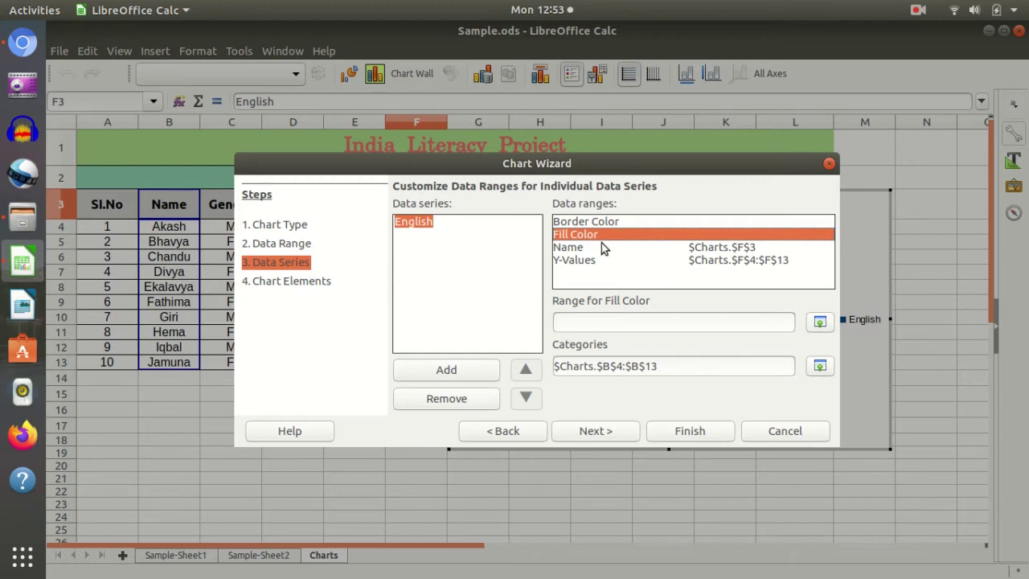
left_click(602, 246)
left_click(601, 260)
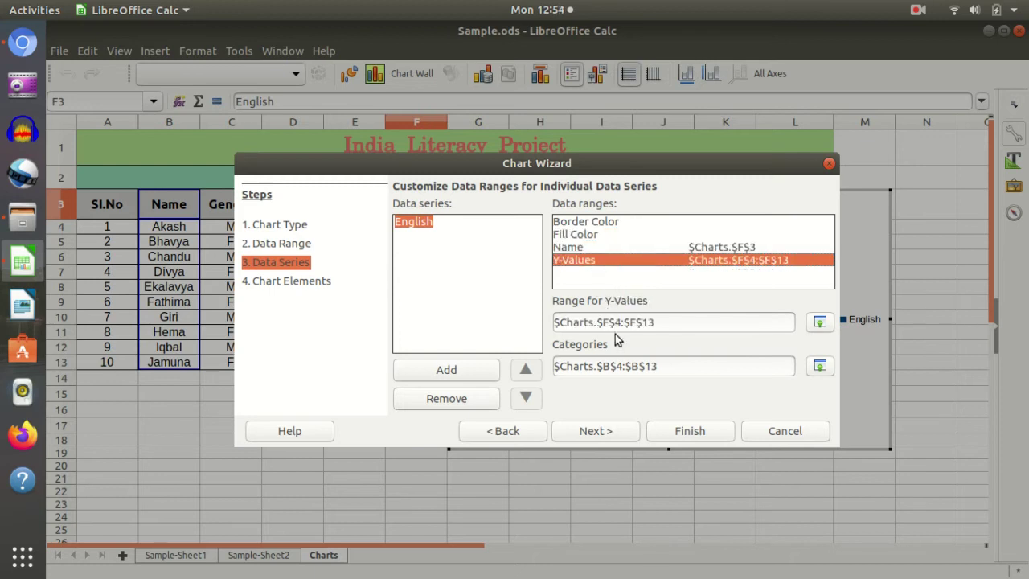
left_click(576, 235)
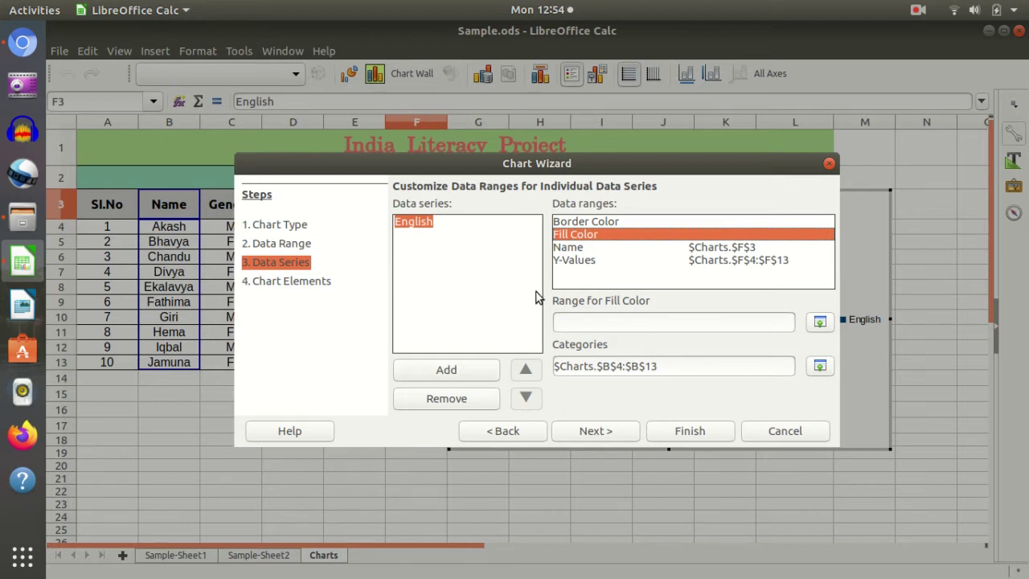
left_click(599, 434)
type("Englsh Marks Vs Students")
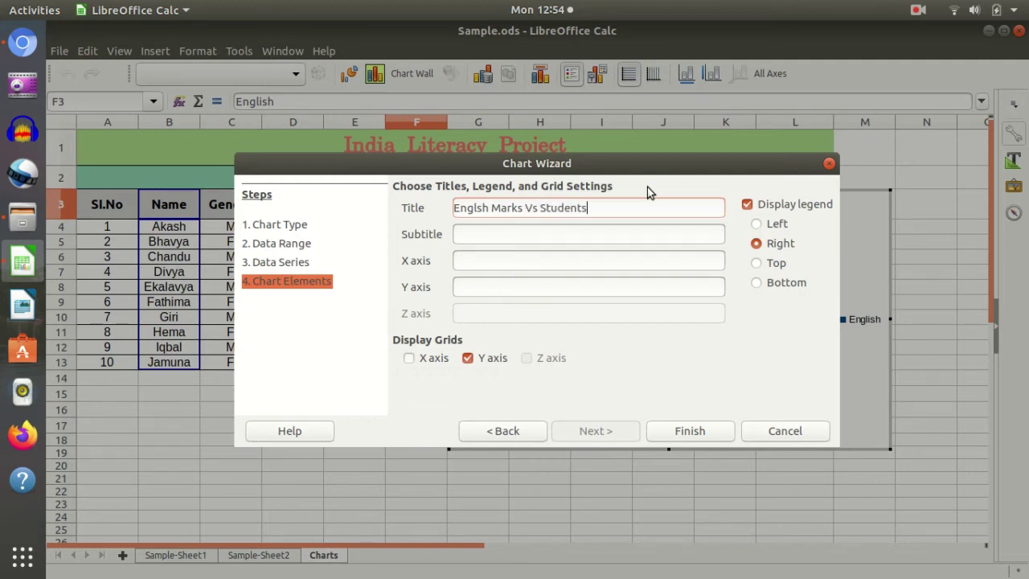
Title the chart 'Englsh Marks Vs Students', subtitle 'Column Chart', axes 'Student Names' and 'Marks', and finish
left_click(590, 241)
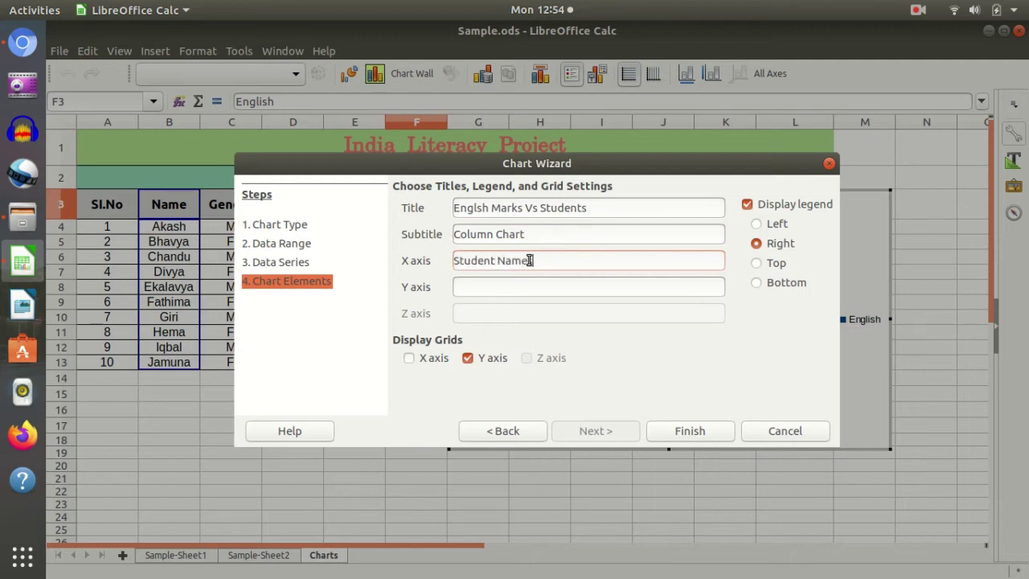
left_click(520, 284)
left_click(690, 431)
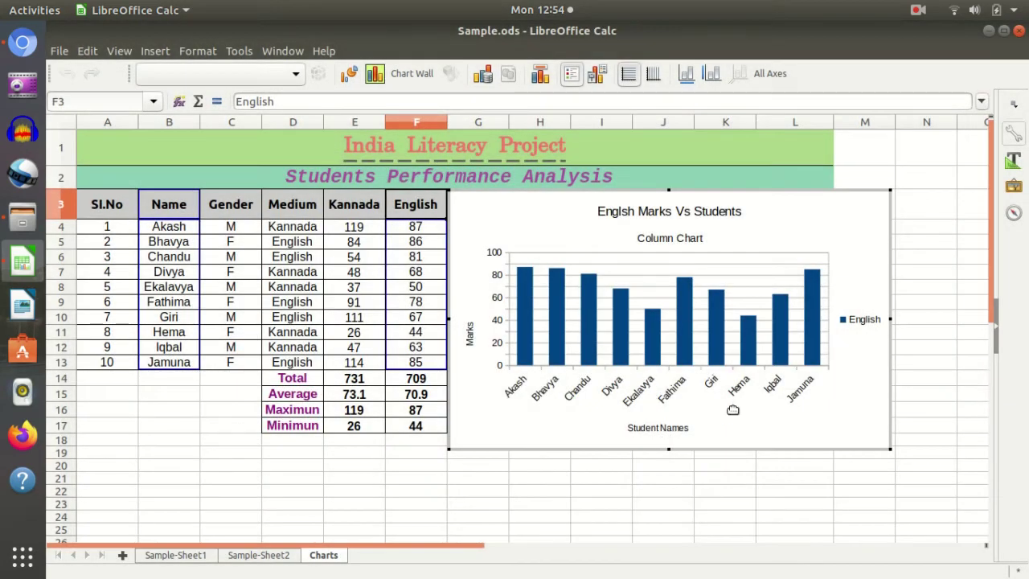
Select the English chart, shrink it by a corner handle, and move it below the marks table
left_click(937, 245)
left_click(759, 279)
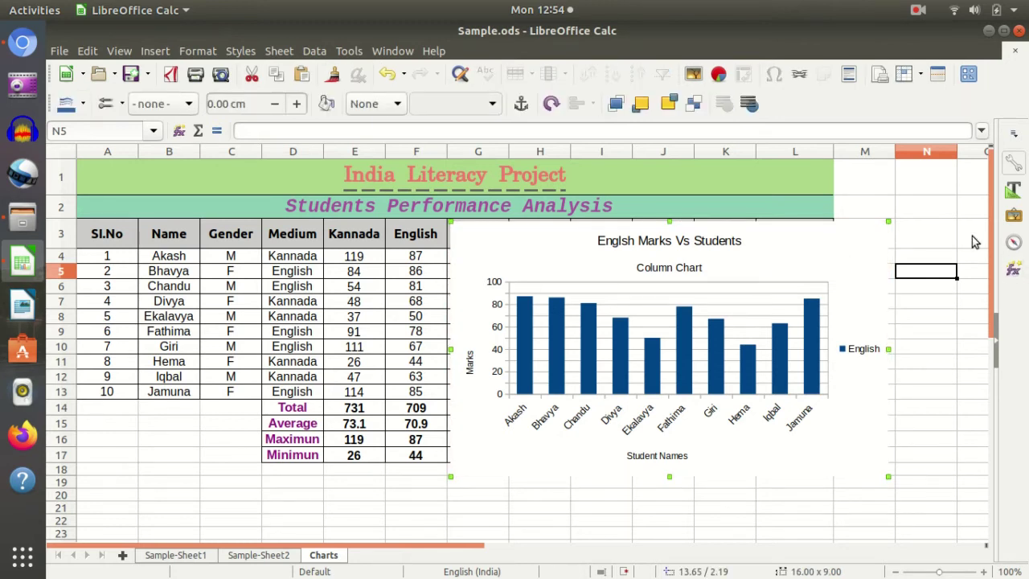
left_click(932, 237)
left_click(827, 260)
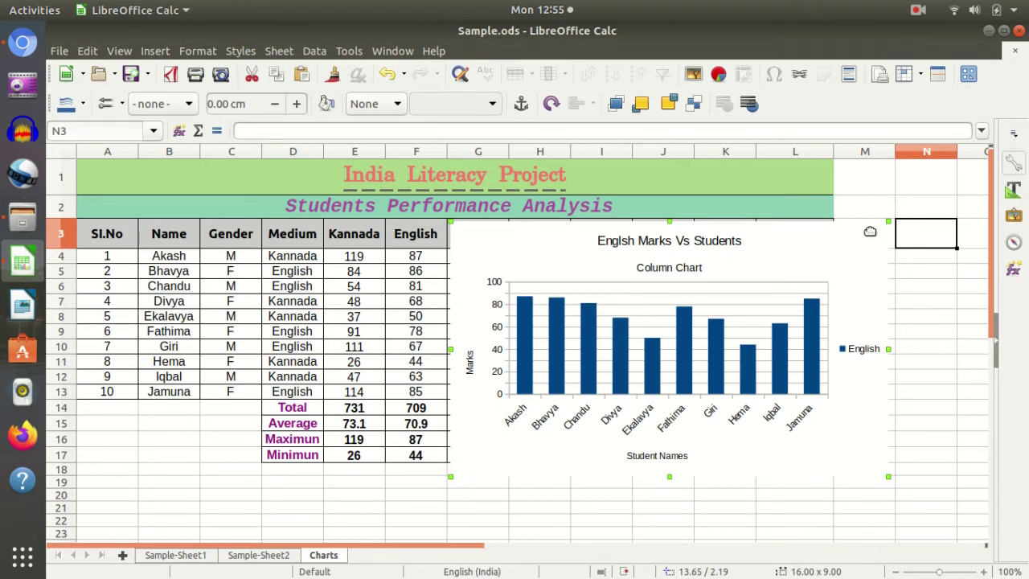
mouse_move(888, 221)
left_mouse_down()
mouse_move(501, 423)
mouse_move(419, 496)
left_mouse_up()
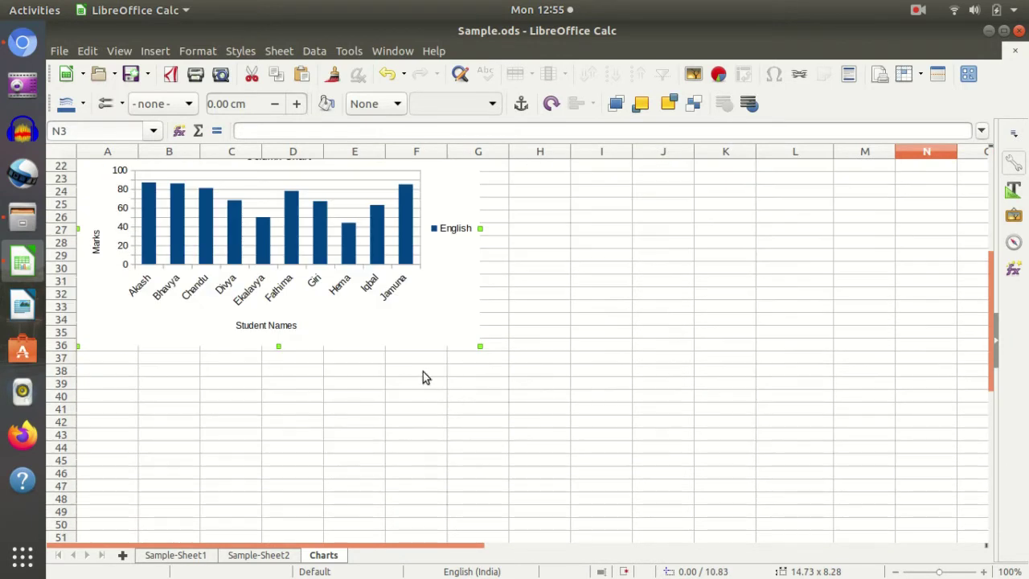
left_click_drag(423, 375, 534, 359)
scroll(555, 377, "down", 4)
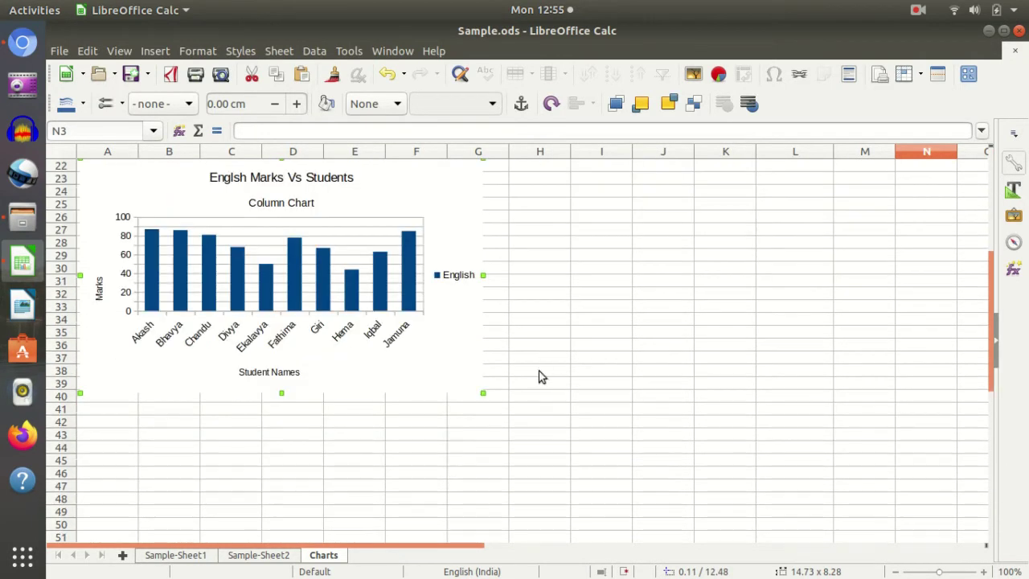
scroll(418, 346, "up", 4)
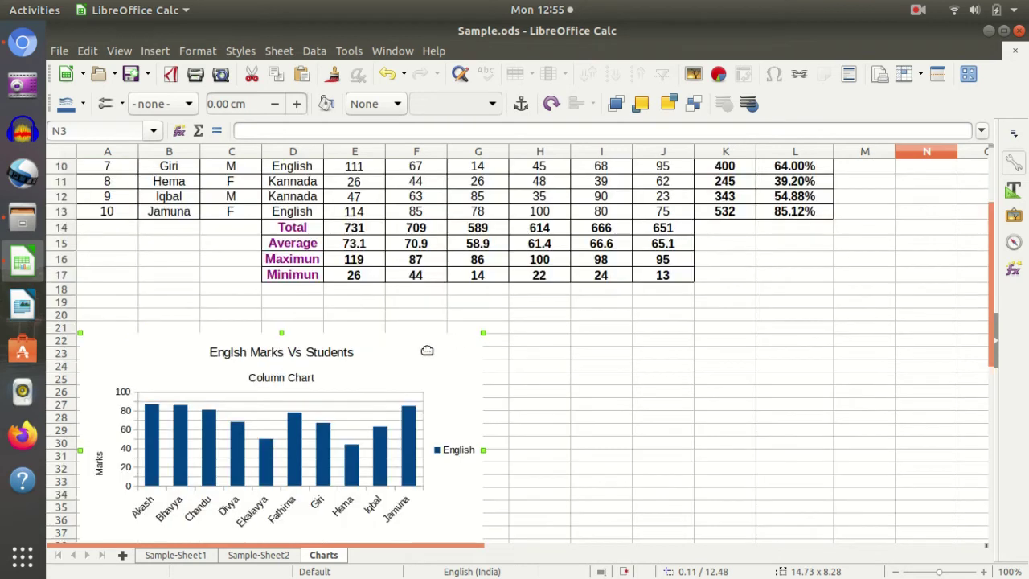
scroll(476, 361, "down", 4)
scroll(573, 396, "up", 6)
scroll(338, 330, "up", 1)
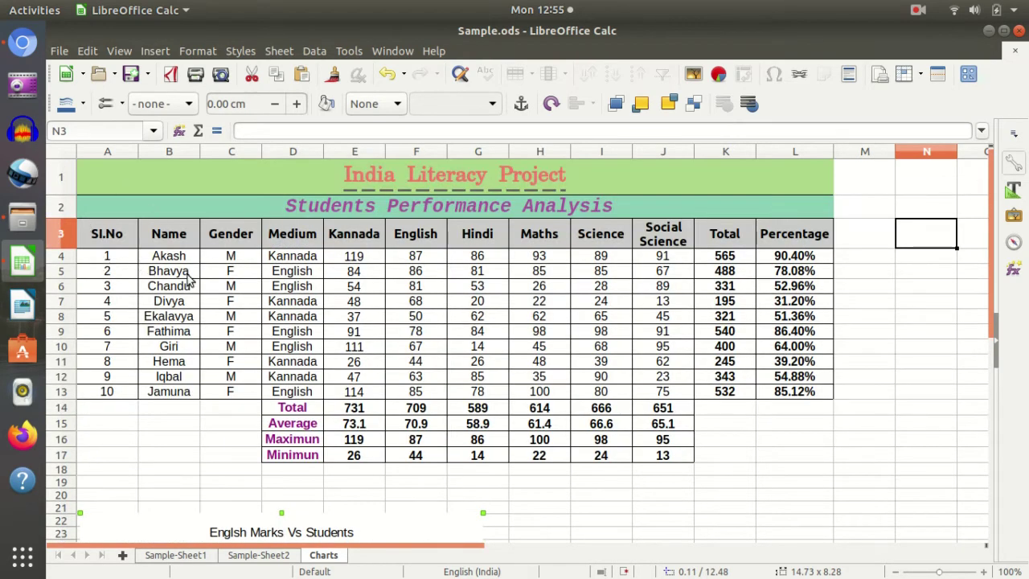
Select the Name, Maths and Science columns and insert a column chart straight away
left_click_drag(190, 234, 184, 392)
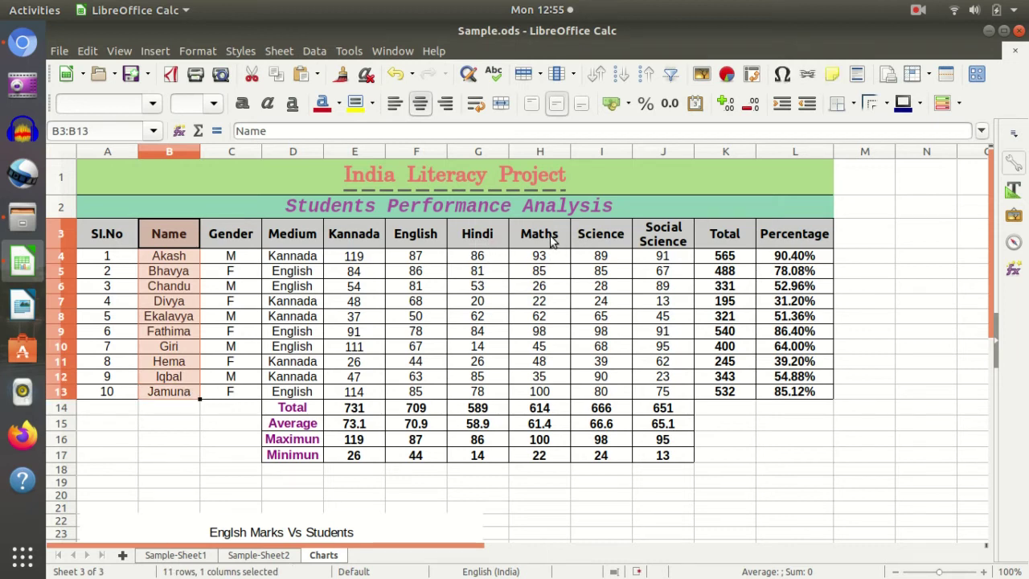
left_click_drag(540, 235, 558, 394, "ctrl")
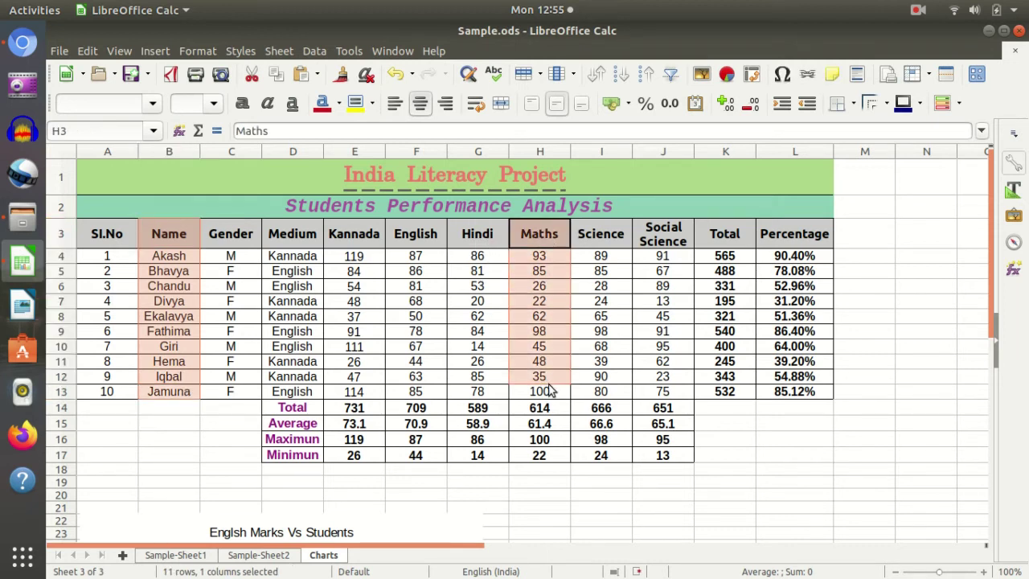
left_click_drag(620, 238, 618, 398, "ctrl")
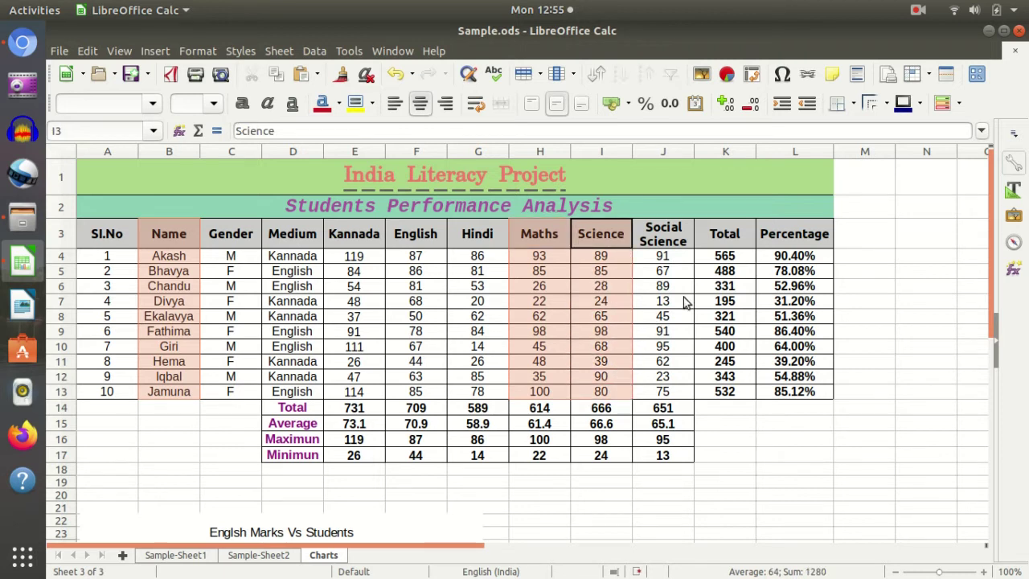
left_click(726, 74)
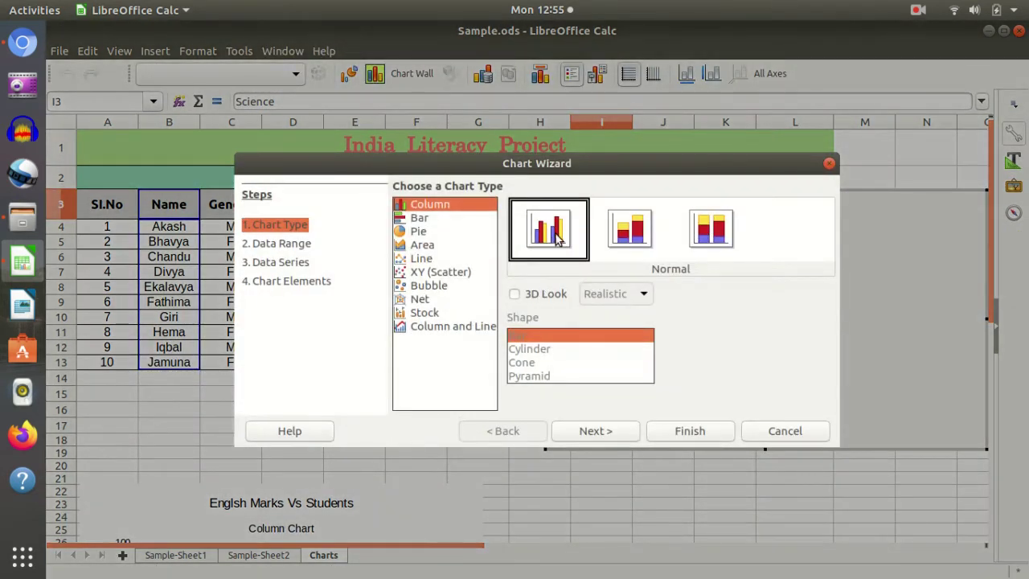
left_click(677, 434)
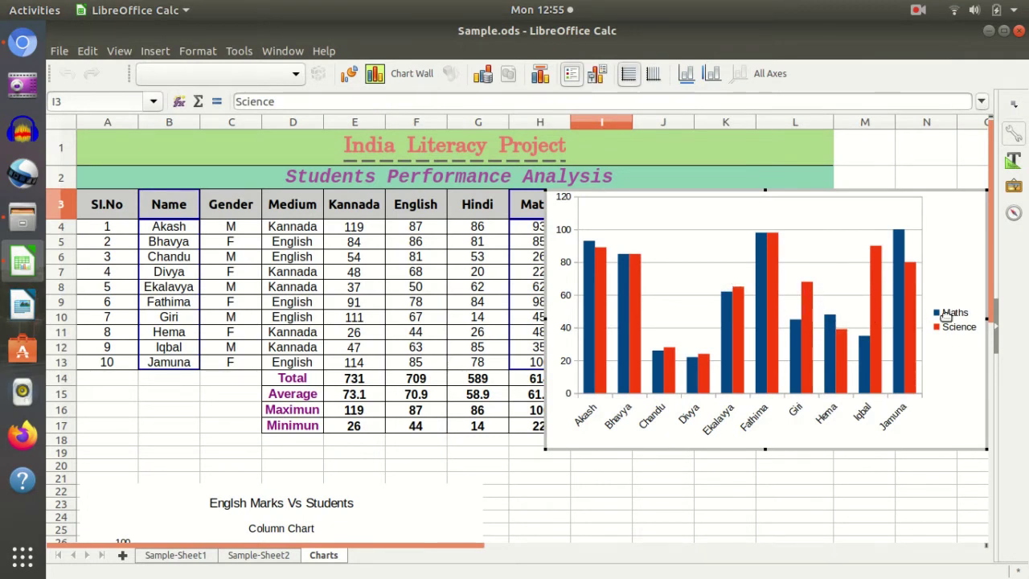
Select elements in the new chart, attempt to delete it, and dismiss the resulting error messages
left_click(788, 250)
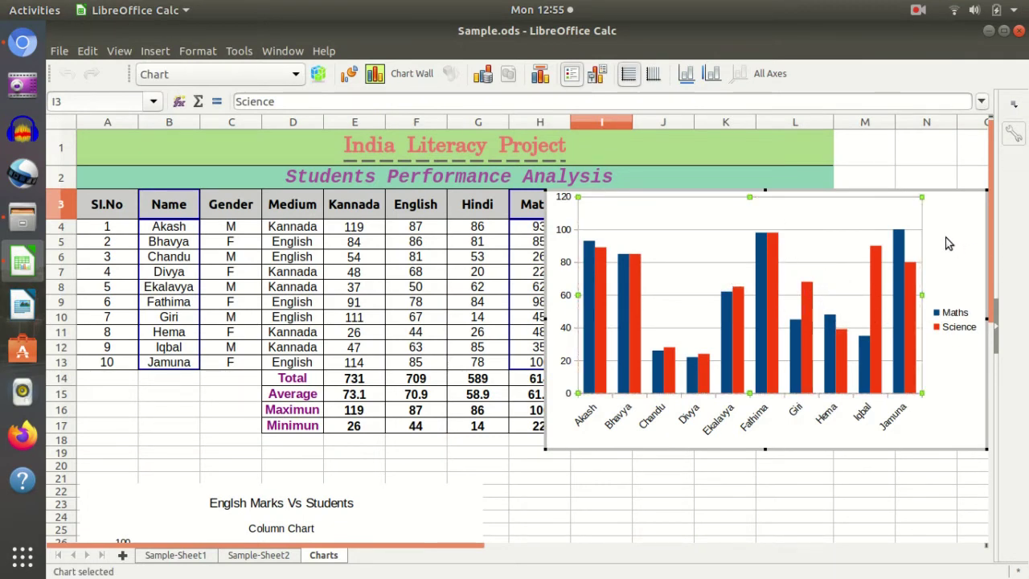
left_click(947, 240)
key("Delete")
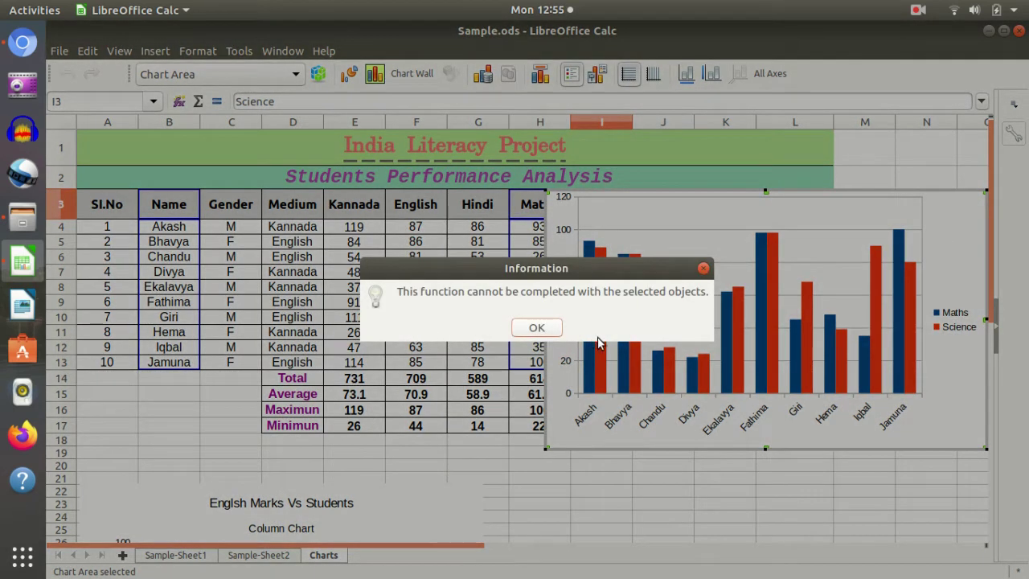
left_click(536, 327)
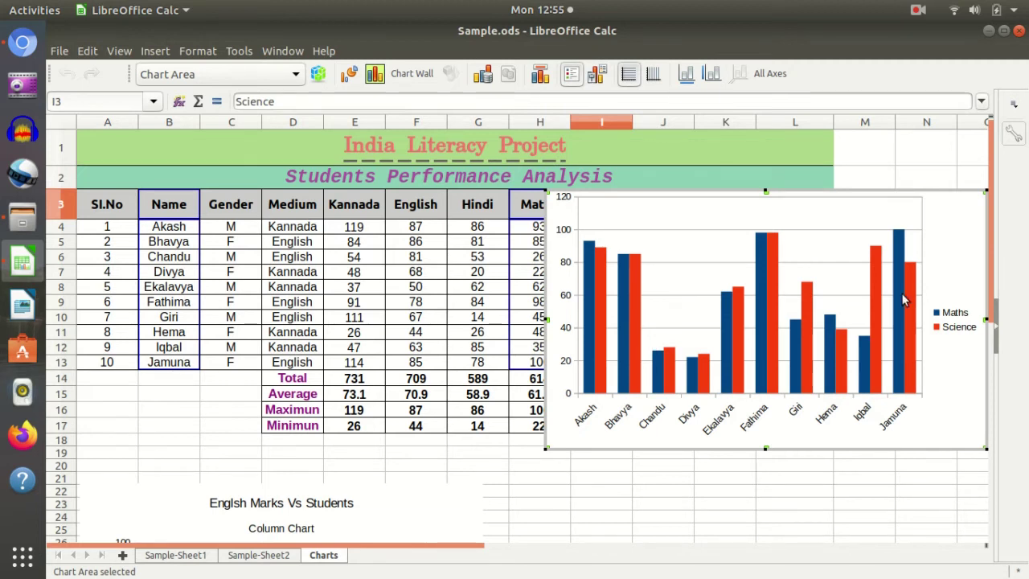
left_click(900, 237)
left_click(928, 236)
double_click(903, 257)
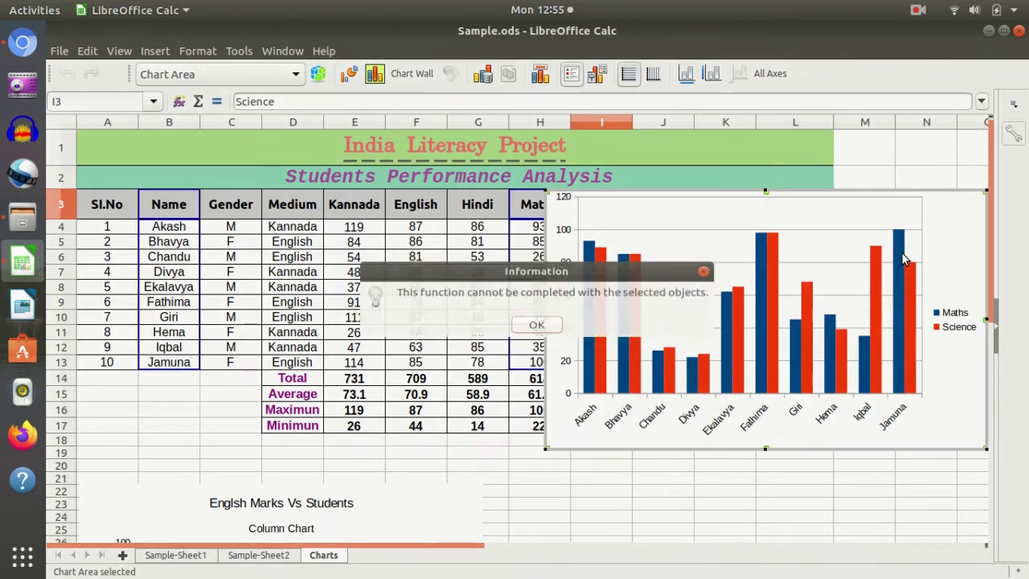
left_click(534, 326)
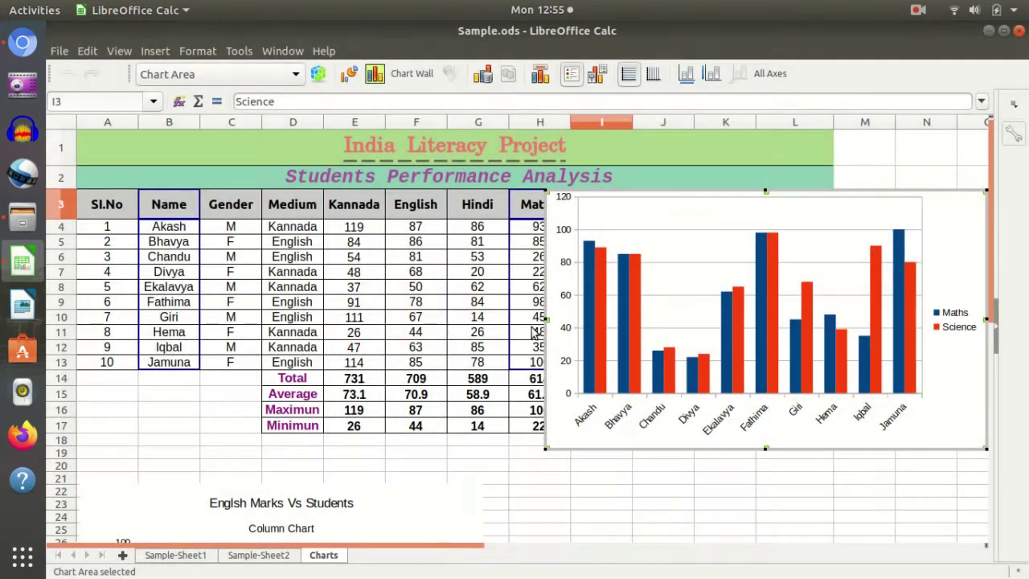
left_click(624, 310)
Delete the Maths/Science chart, select B3:B13 with H3:I13, and start a new chart at Data Range
left_click(884, 514)
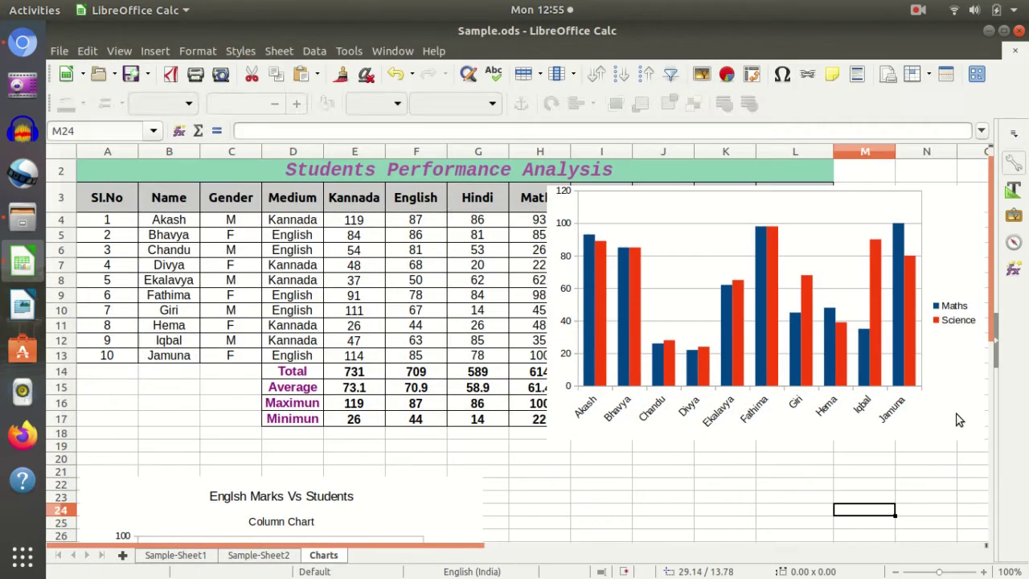
key("Delete")
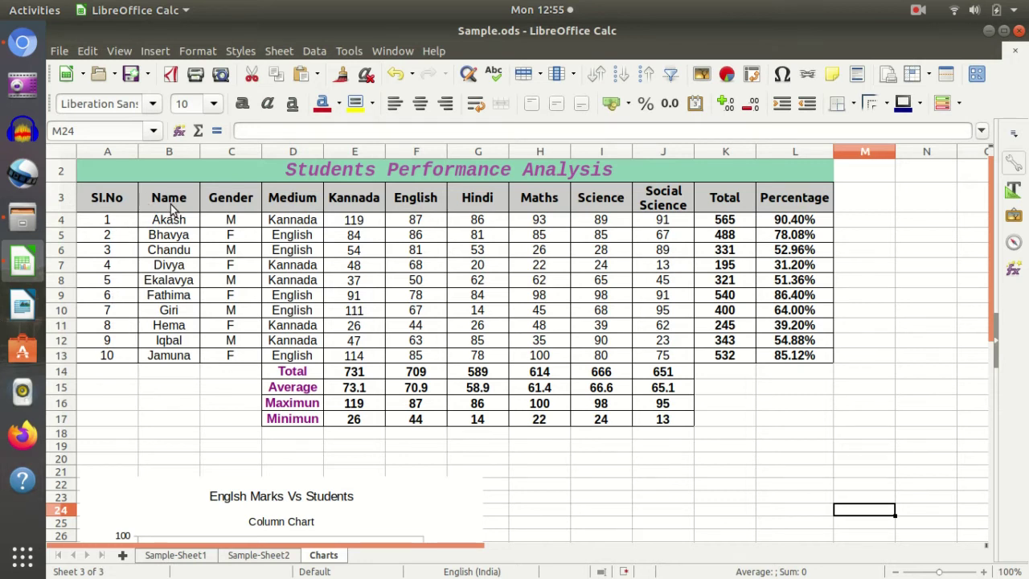
left_click_drag(169, 199, 169, 354)
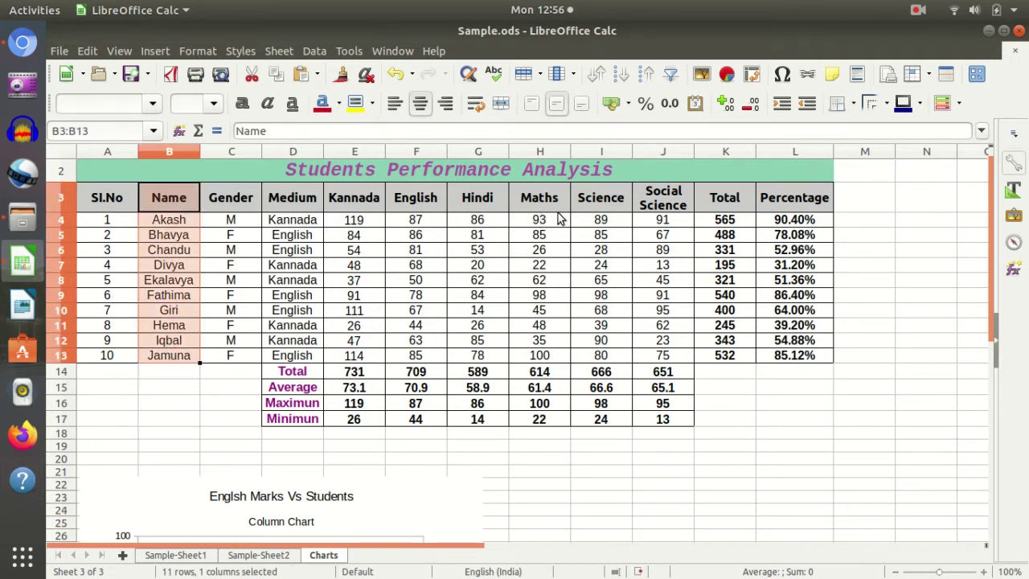
left_click_drag(547, 202, 566, 358, "ctrl")
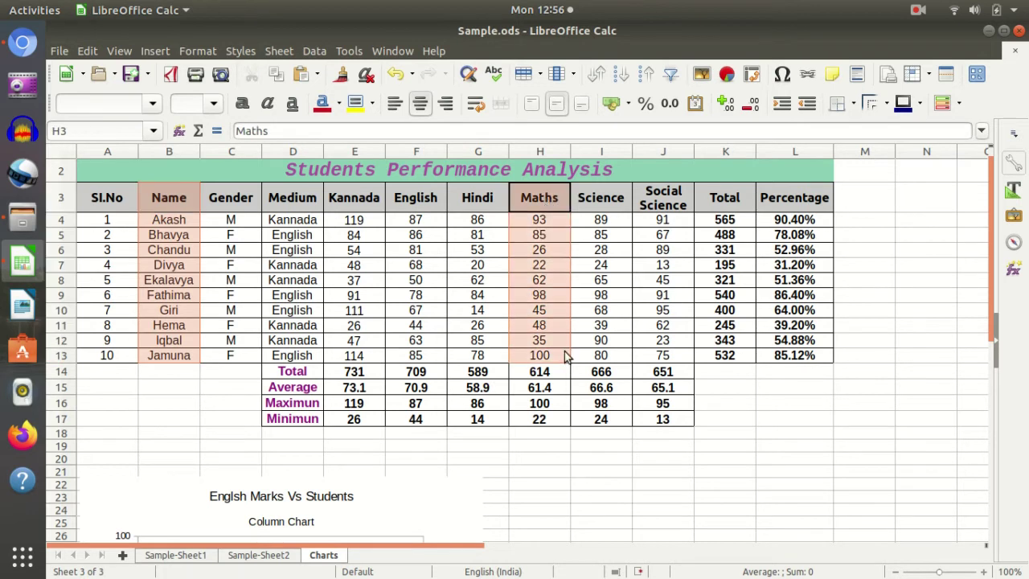
left_click_drag(617, 200, 621, 358, "ctrl")
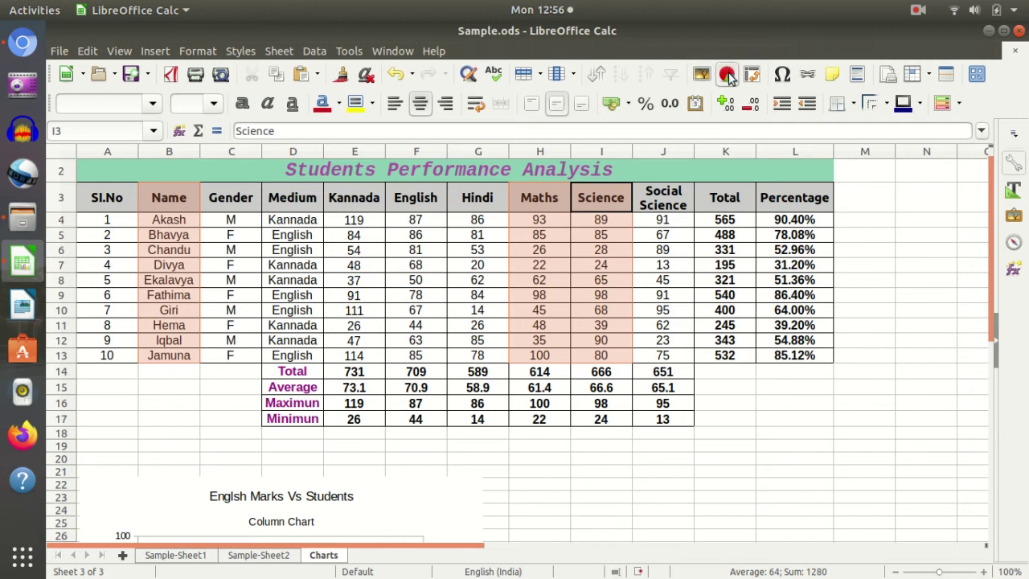
left_click(728, 74)
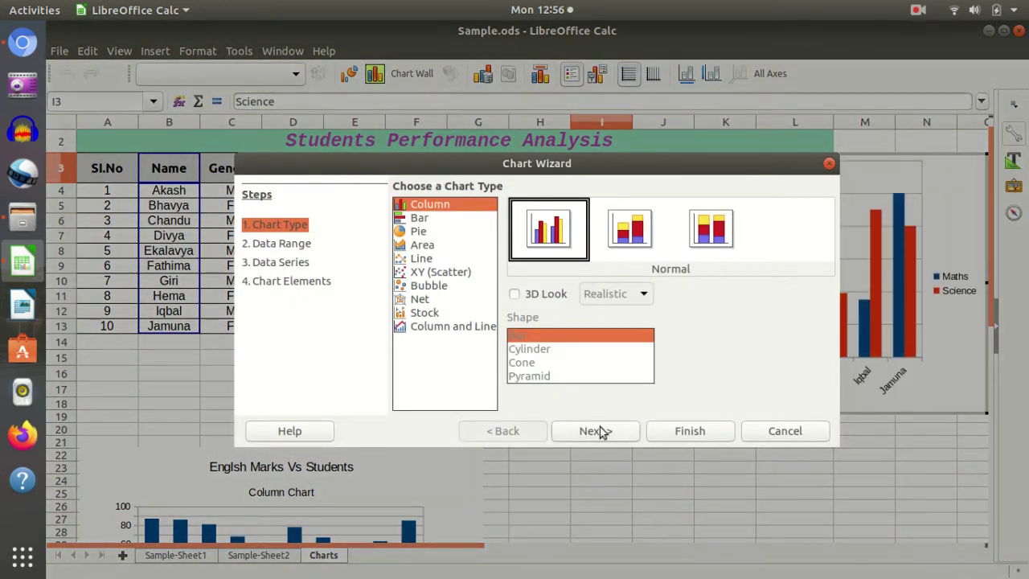
left_click(596, 431)
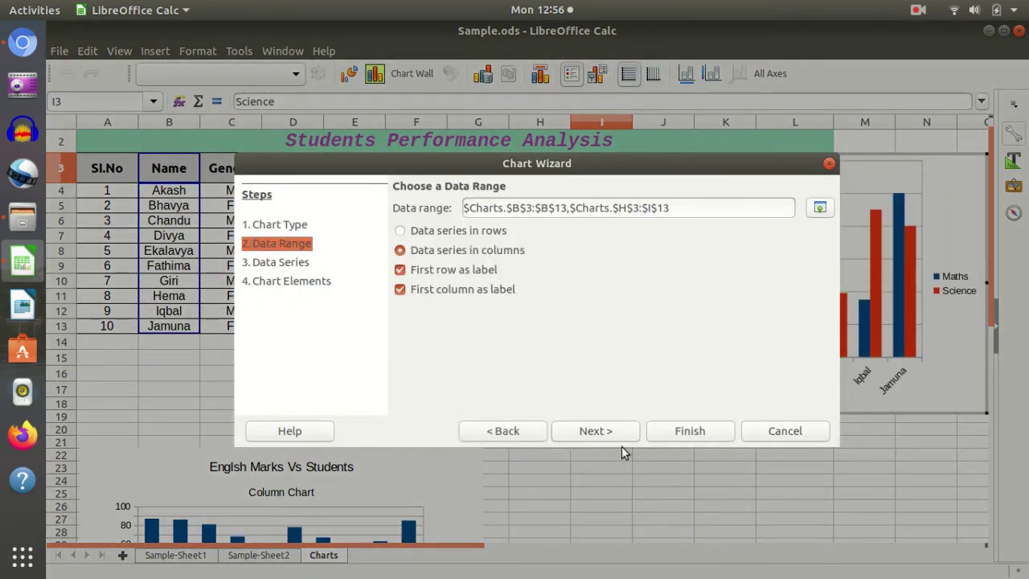
Title the chart 'Maths, Science Marks Vs Students', subtitle 'Column CHart', axes 'Student Names' and 'Marks', then finish
left_click(615, 430)
left_click(615, 429)
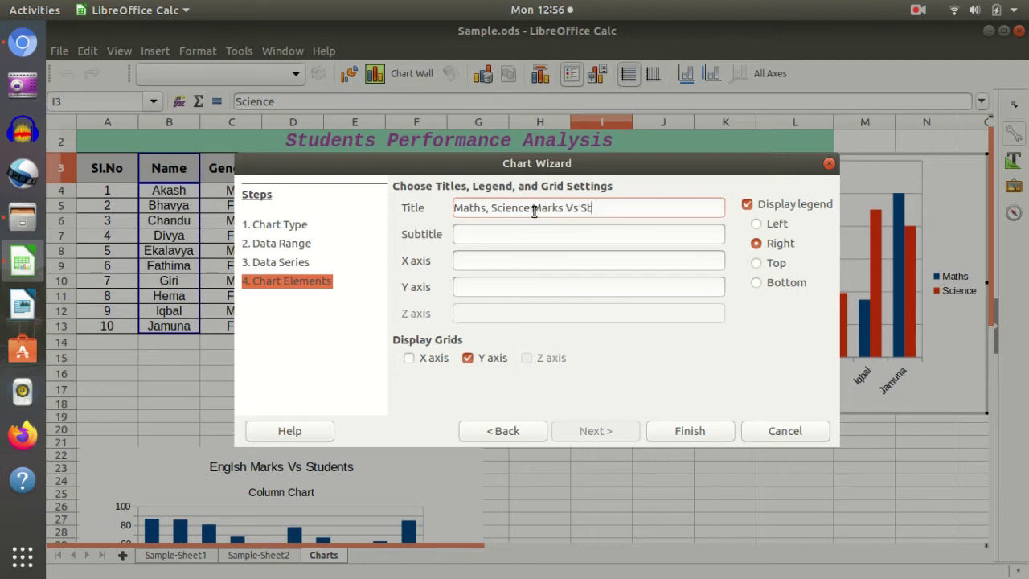
left_click(543, 233)
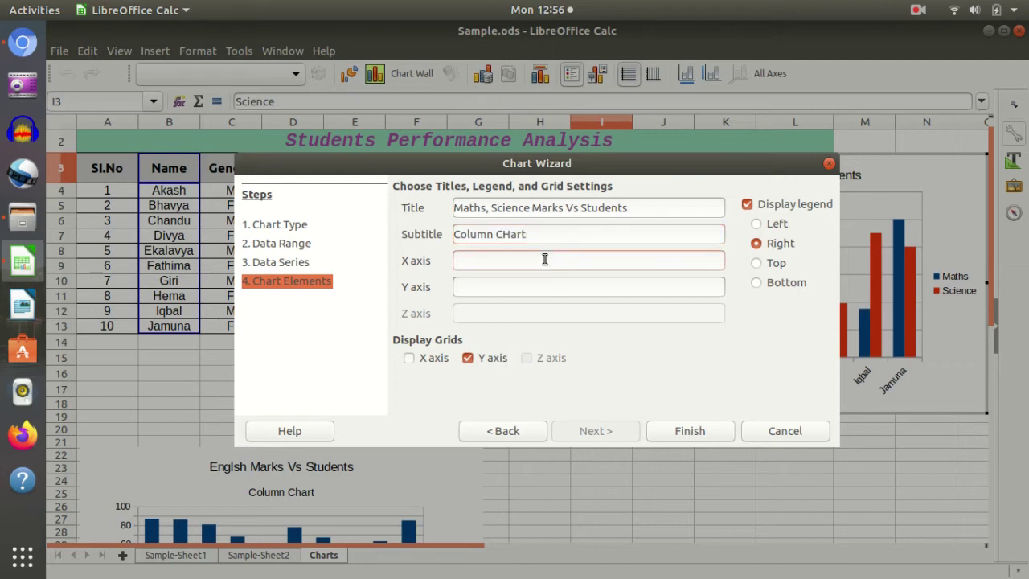
type("Student Names")
key("Tab")
type("Marks")
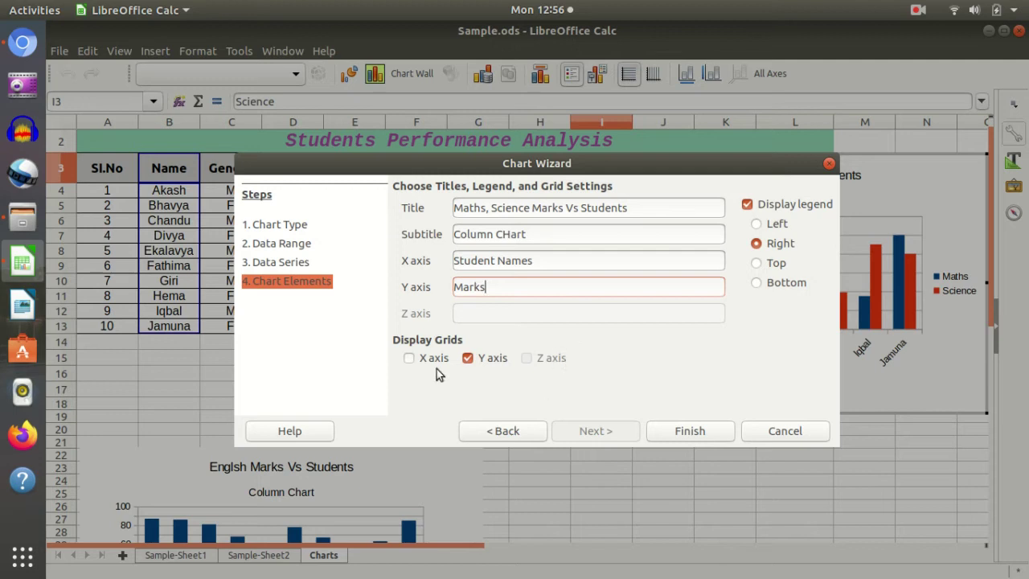
left_click(707, 431)
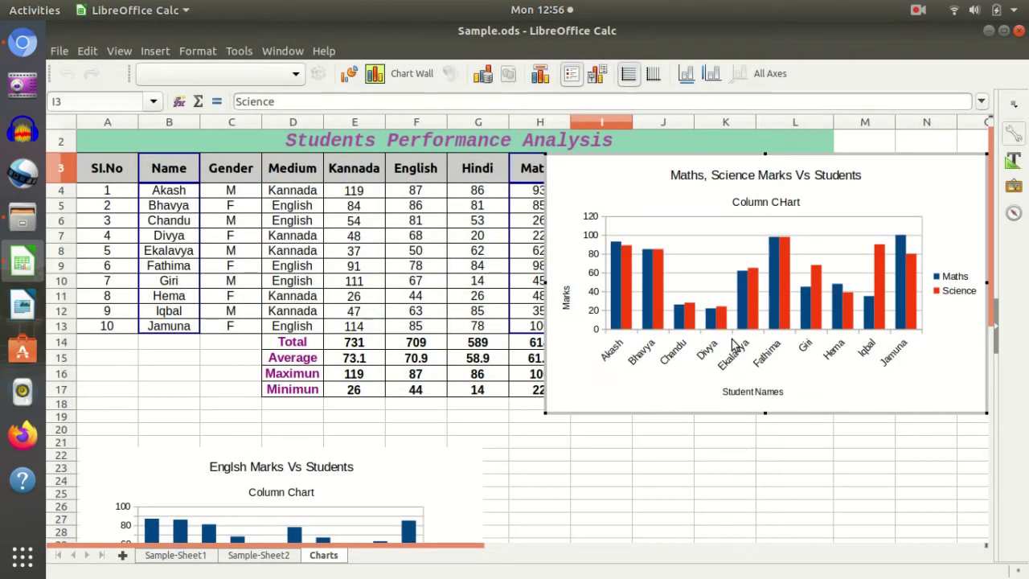
Drag the Maths, Science chart down below the marks table, beside the English chart
left_click(623, 182)
left_click(663, 504)
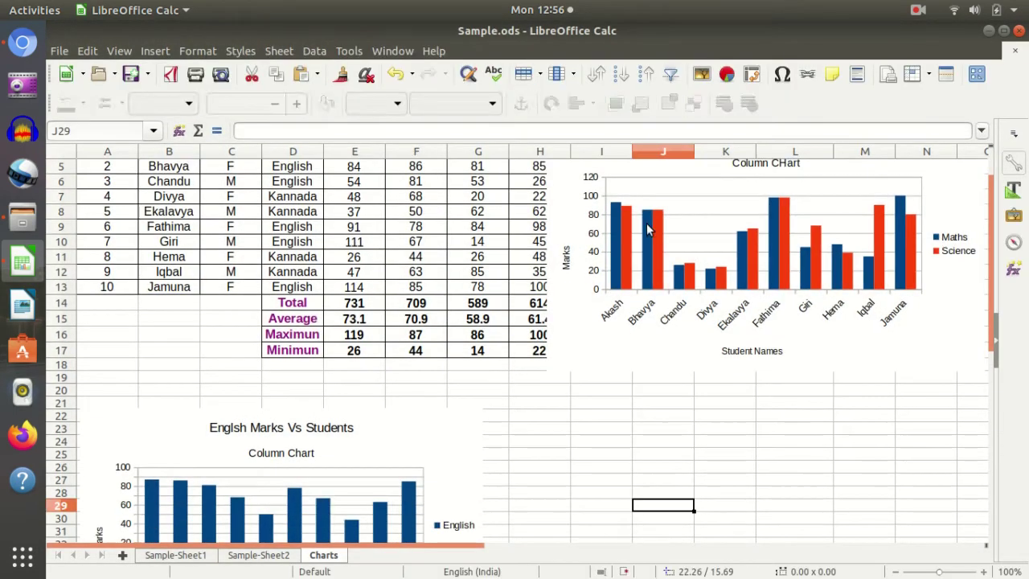
left_click(587, 344)
left_click_drag(587, 344, 582, 553)
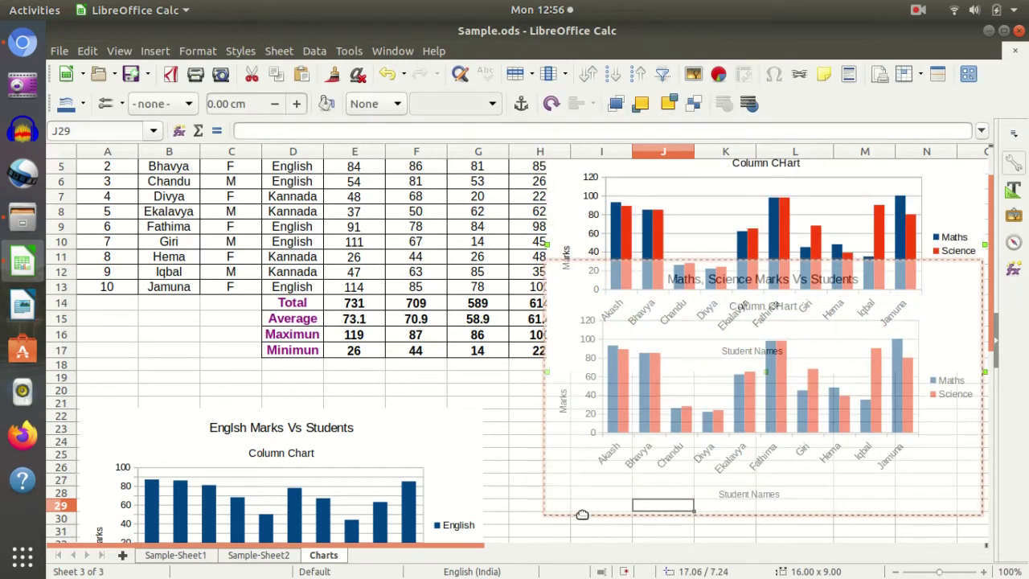
scroll(667, 268, "down", 1)
left_click_drag(621, 230, 619, 246)
left_click(523, 406)
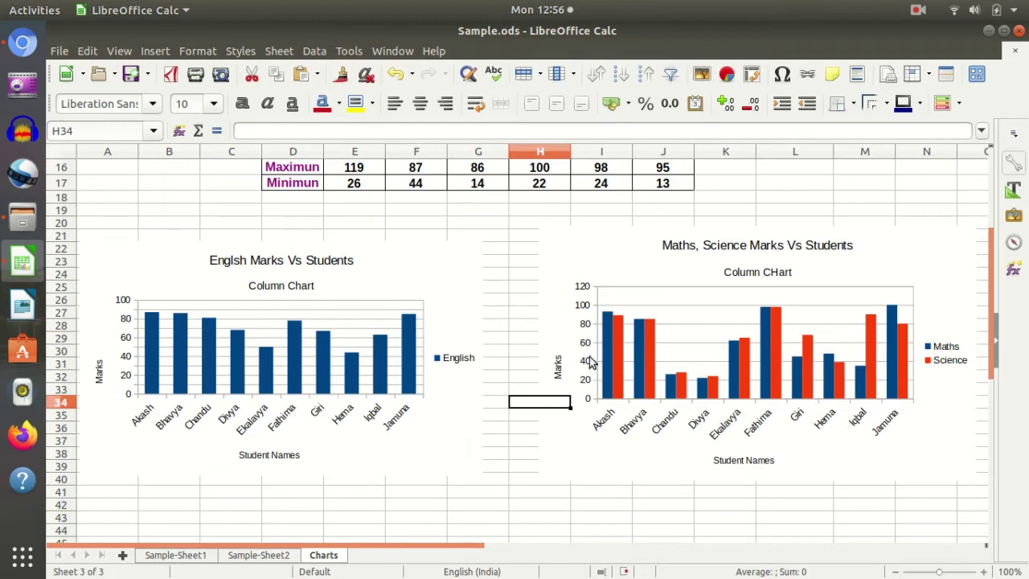
left_click(597, 257)
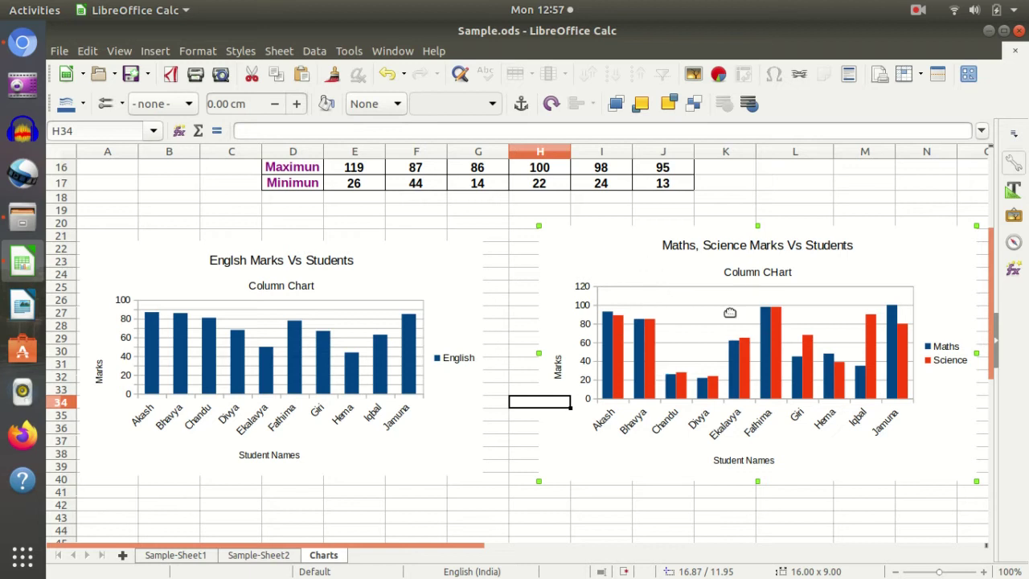
Enter the Maths, Science chart, select its Chart Area and open Format Selection
double_click(605, 251)
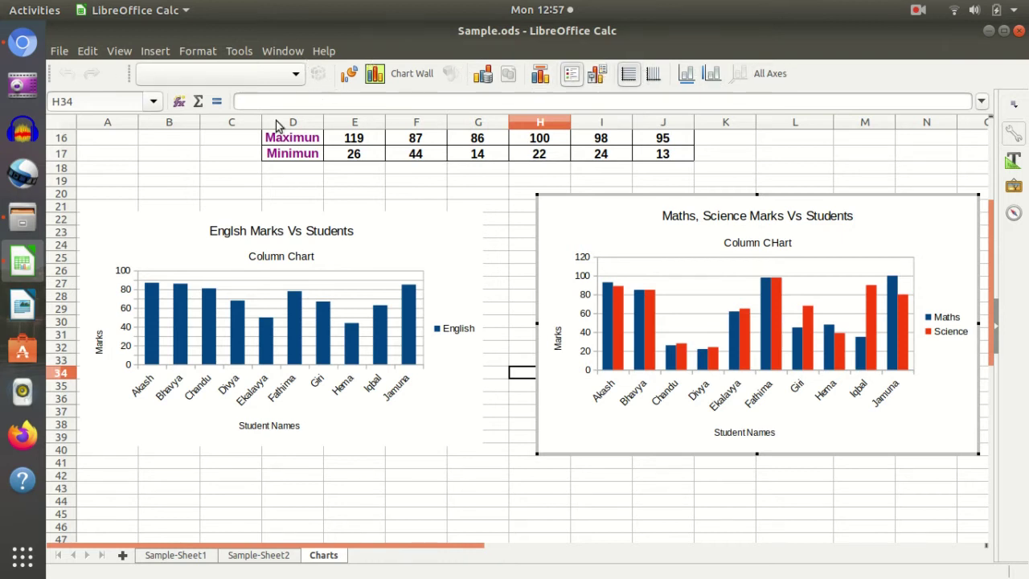
left_click(295, 74)
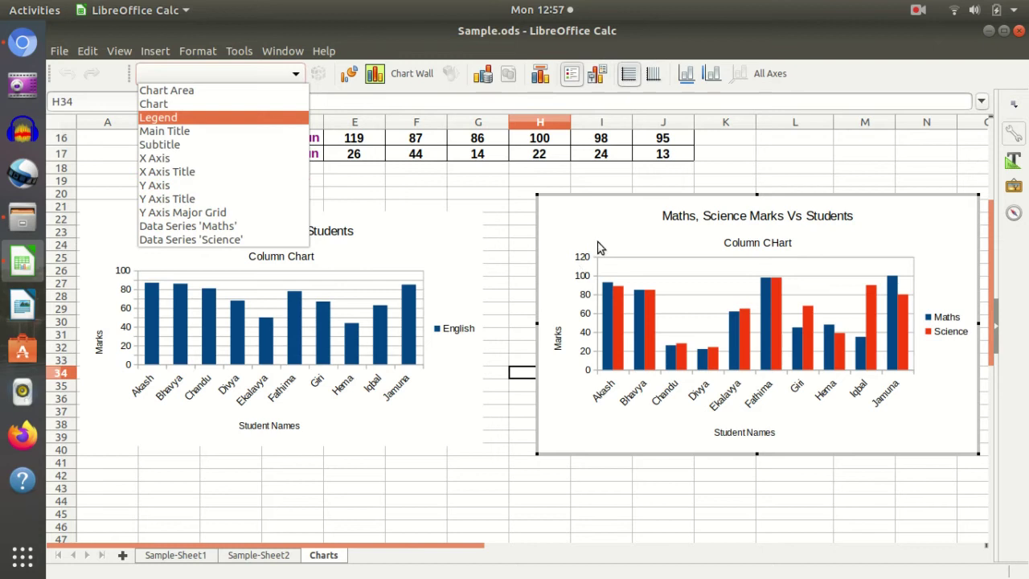
left_click(574, 221)
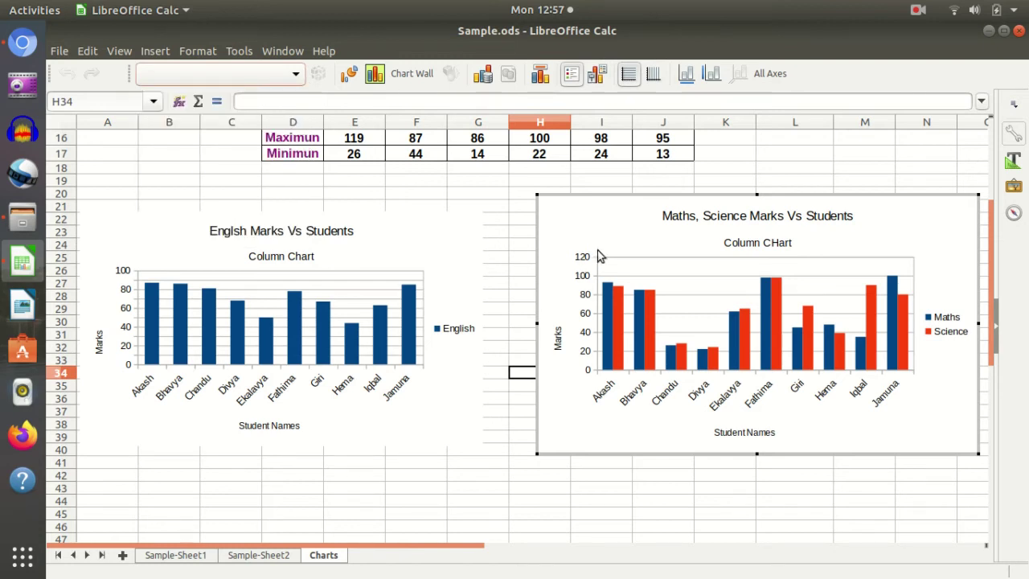
left_click(674, 294)
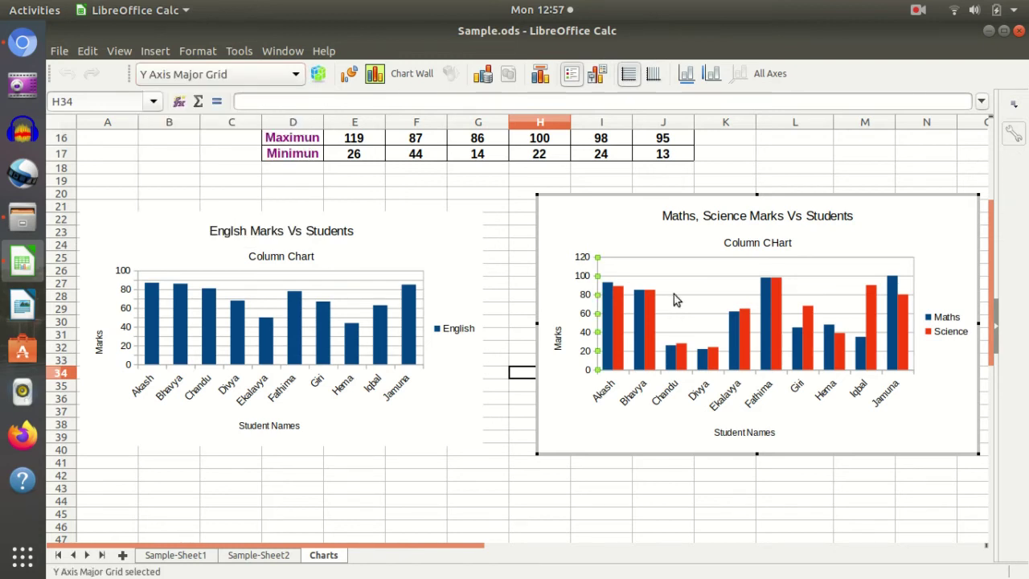
left_click(605, 231)
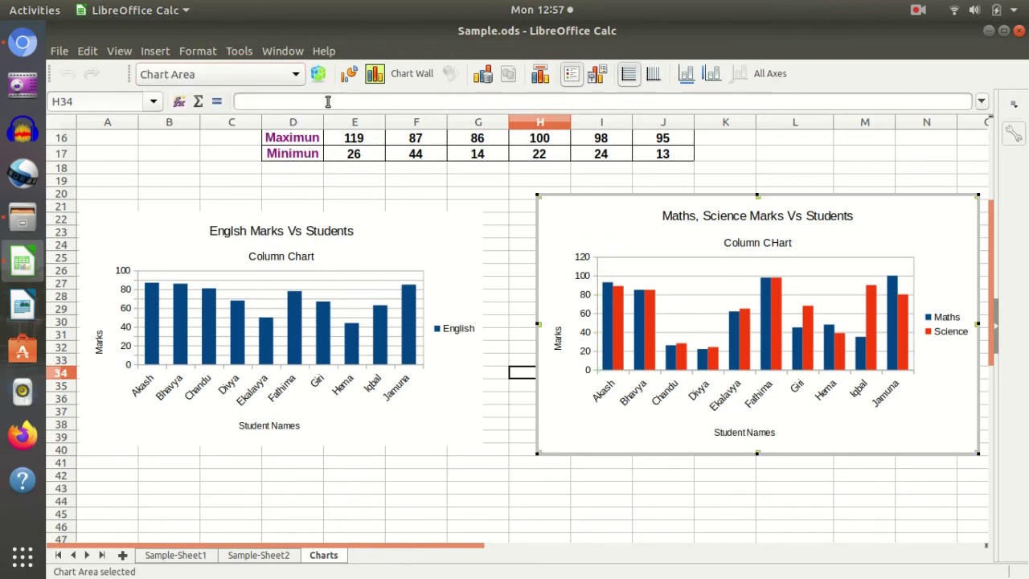
left_click(296, 74)
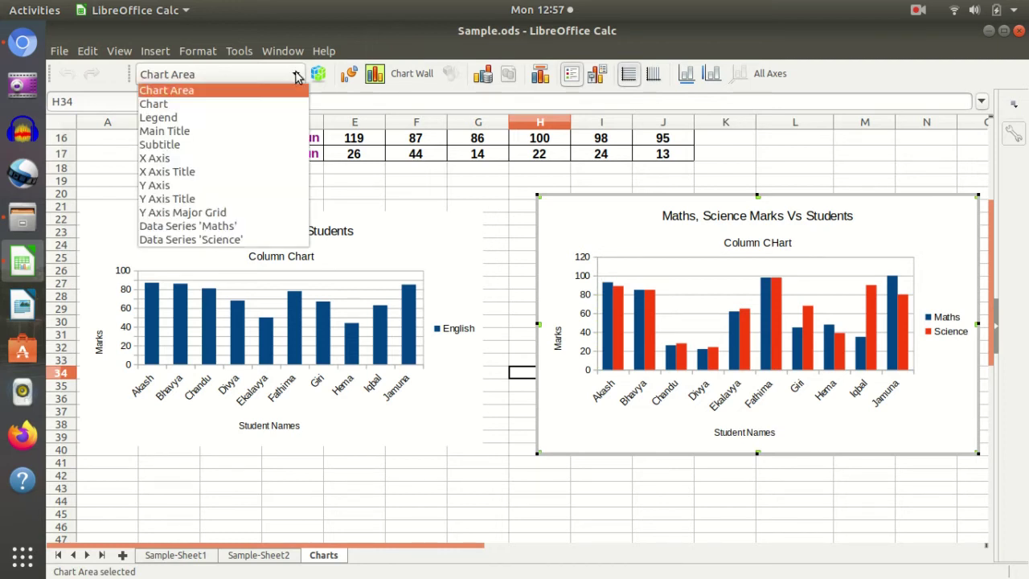
left_click(273, 118)
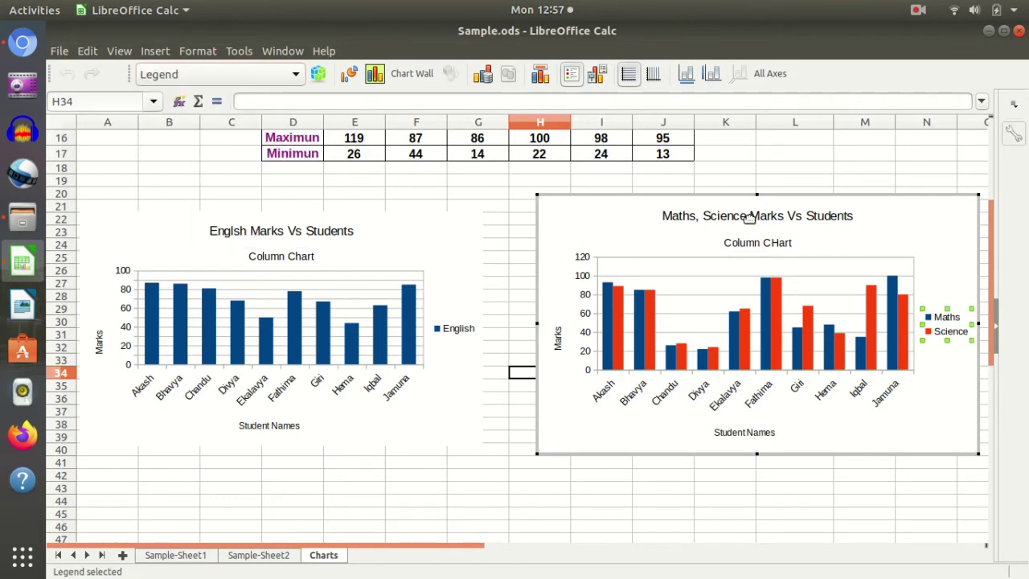
left_click(580, 218)
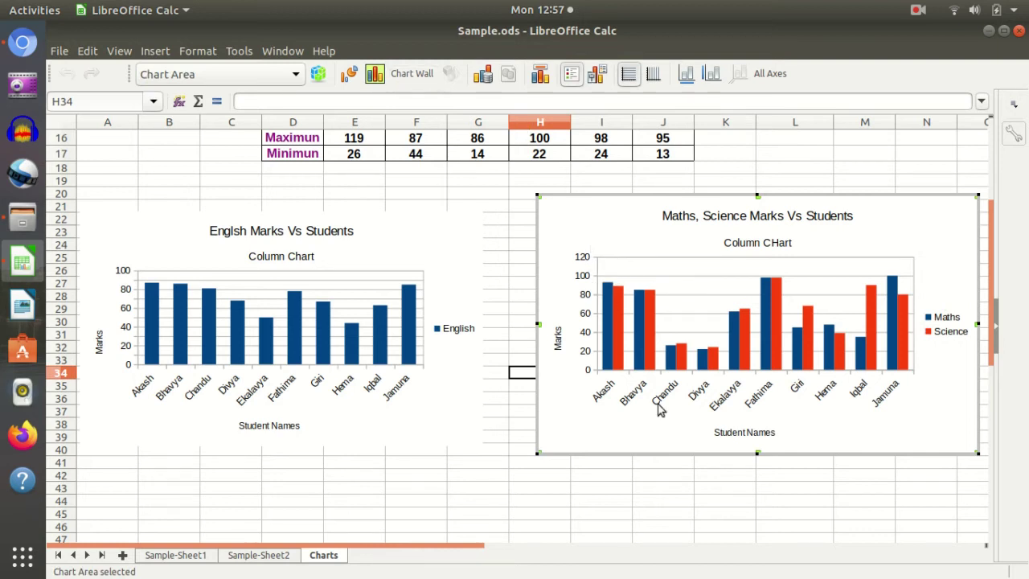
left_click(376, 74)
Fill the chart area with a lavender background colour
left_click(263, 97)
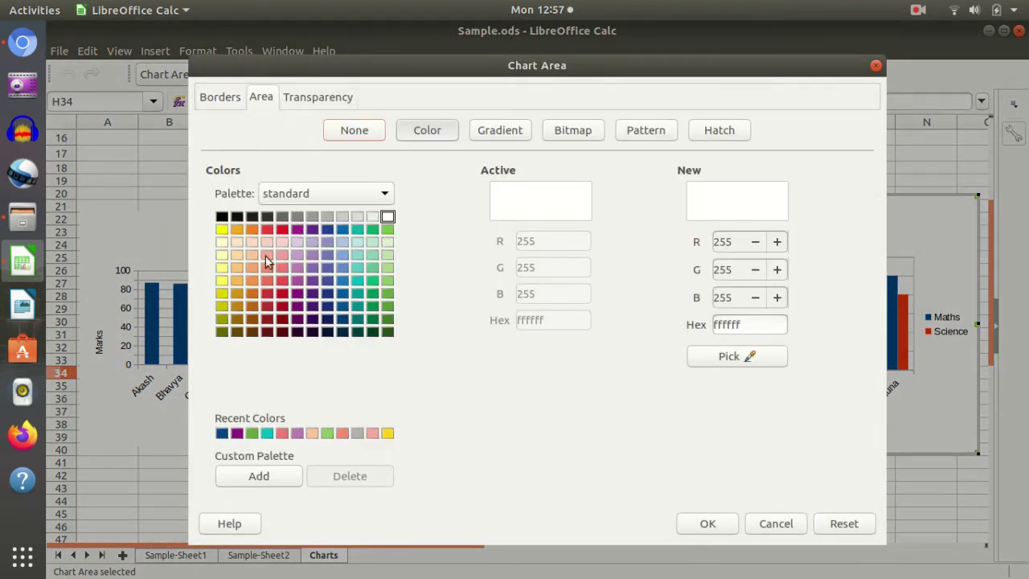
left_click(313, 242)
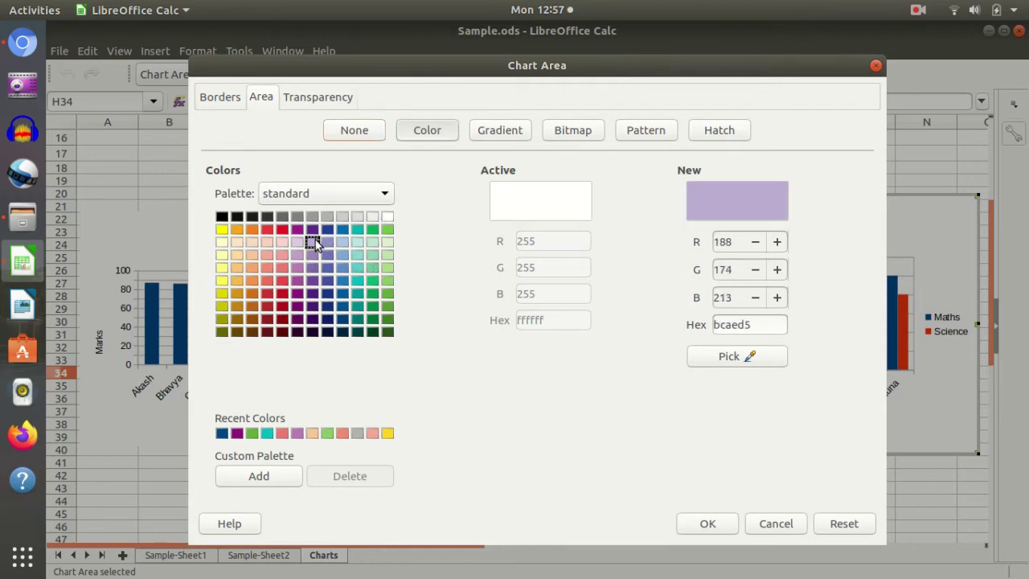
left_click(703, 526)
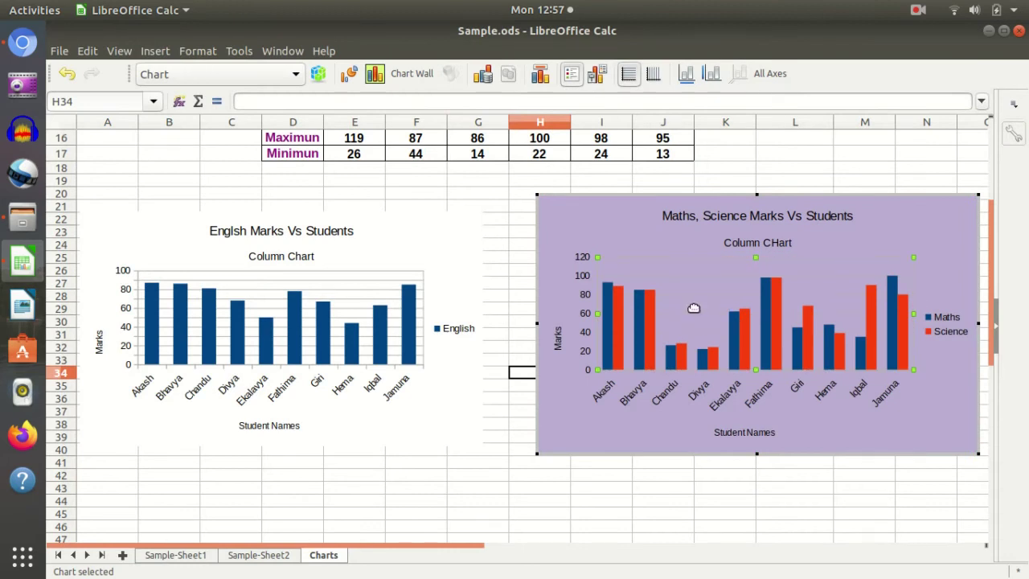
Colour the chart wall behind the bars light blue (7da7d8)
left_click(685, 294)
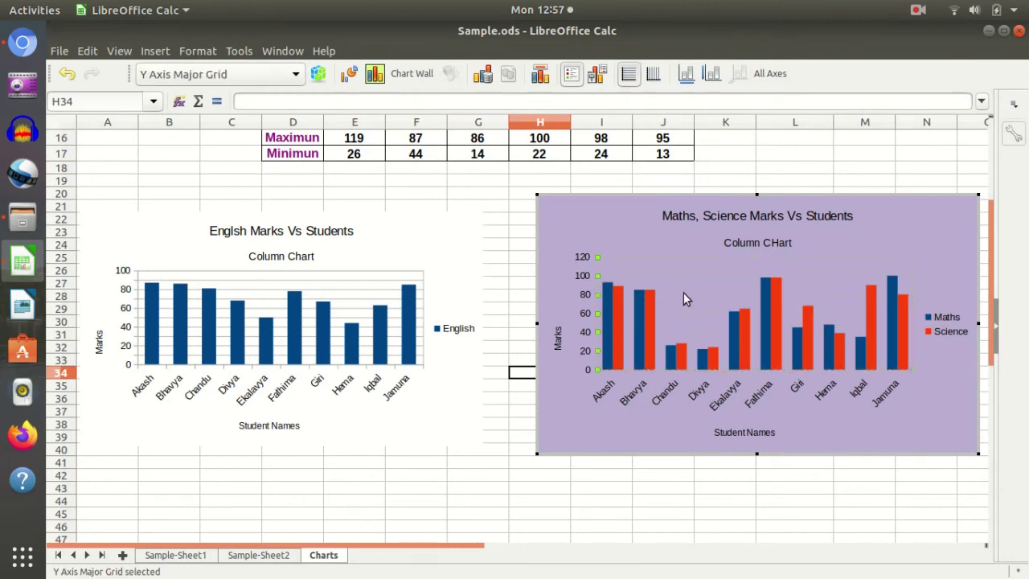
left_click(581, 206)
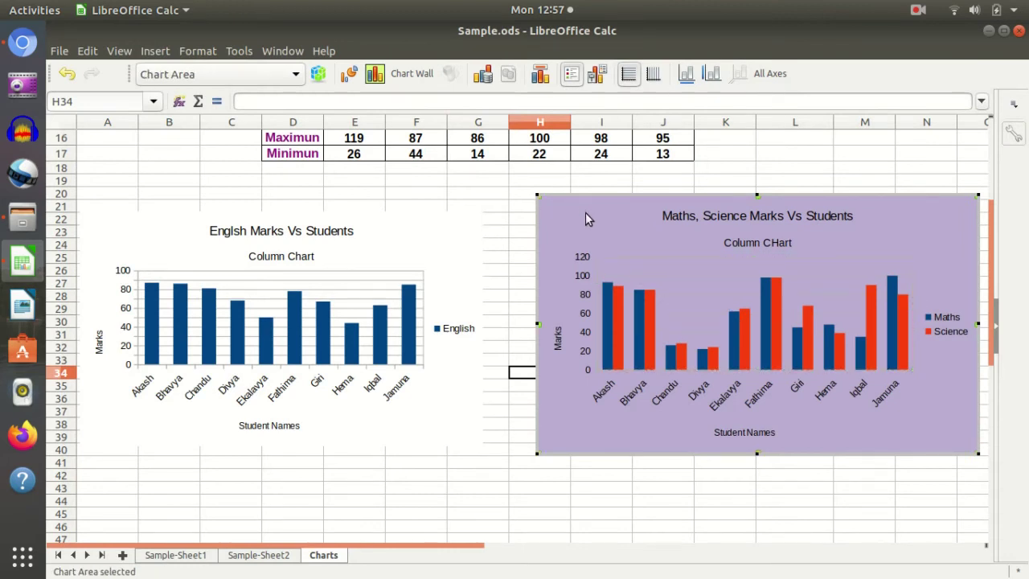
left_click(708, 306)
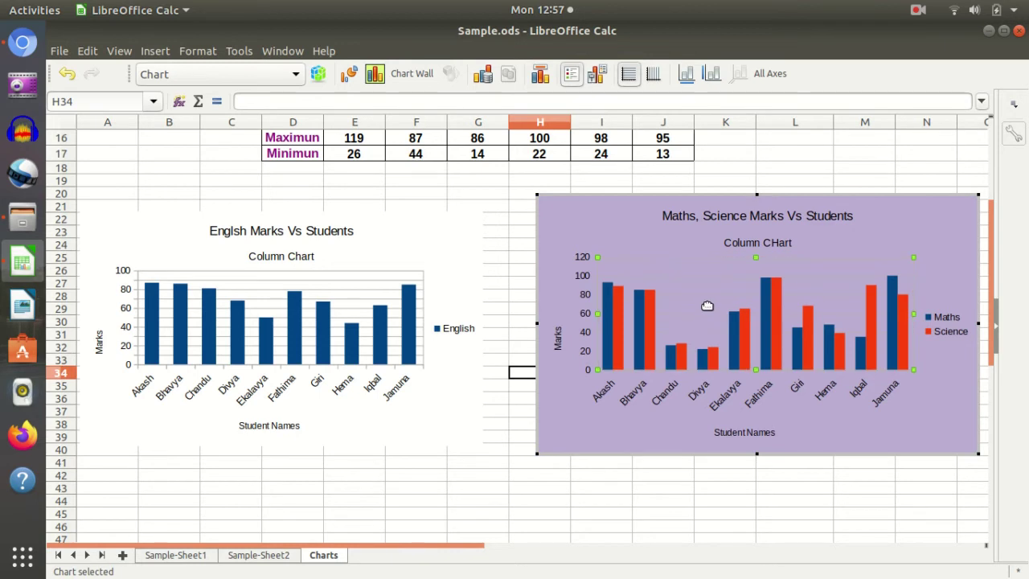
left_click(413, 75)
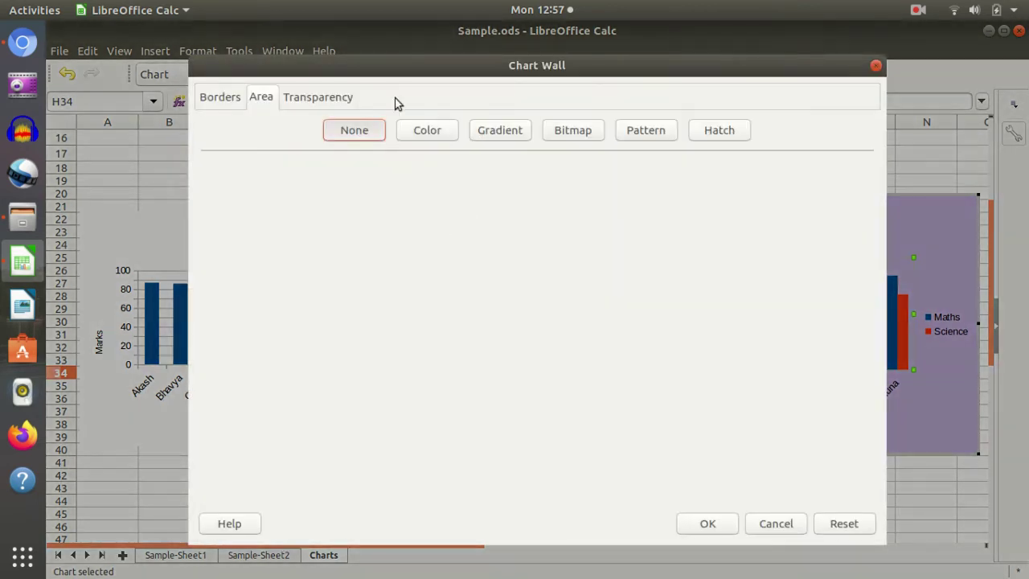
left_click(425, 133)
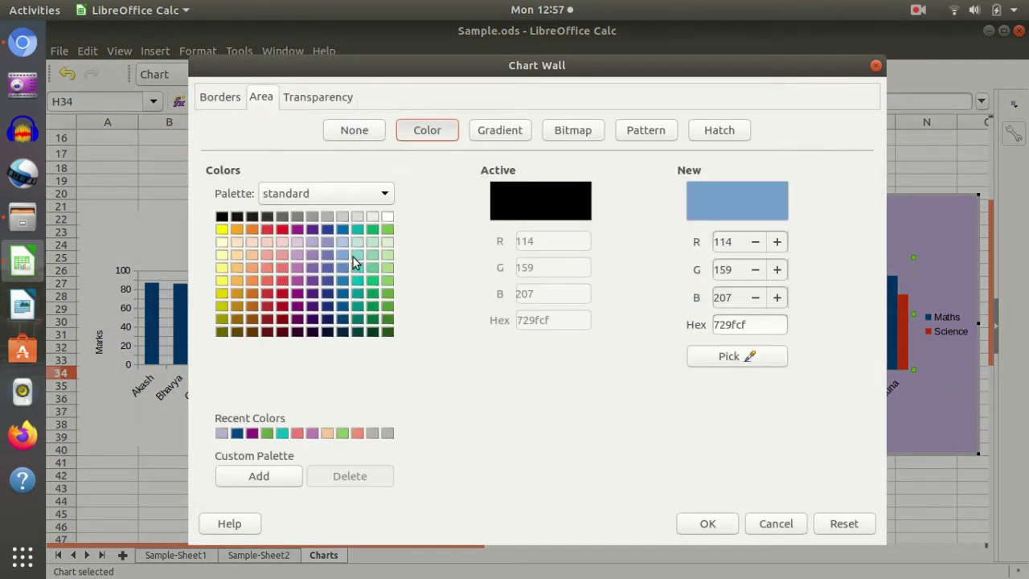
left_click(343, 255)
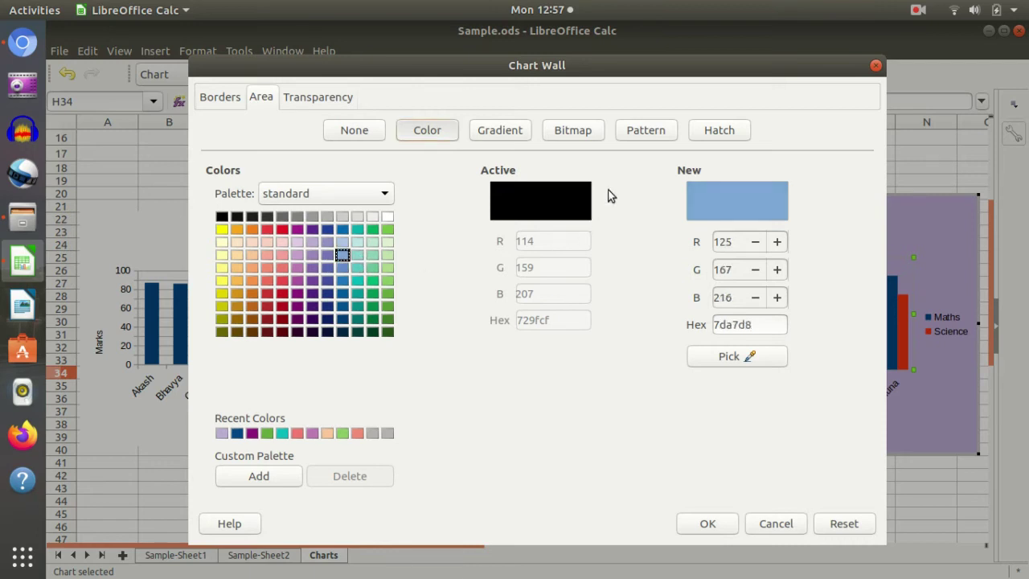
left_click(707, 523)
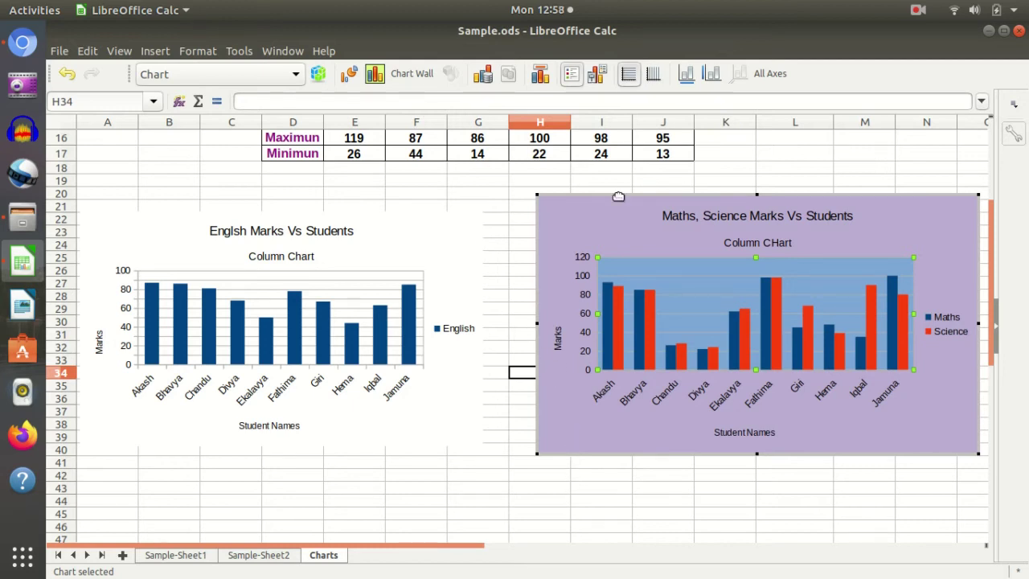
Toggle the legend off and back on, leave titles unchanged, and exit chart editing
left_click(579, 211)
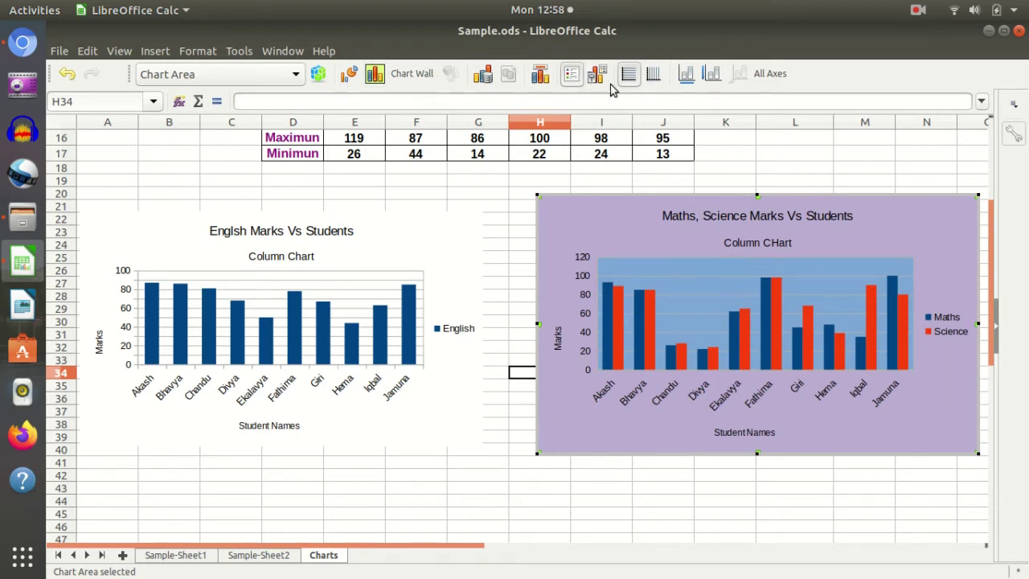
left_click(571, 74)
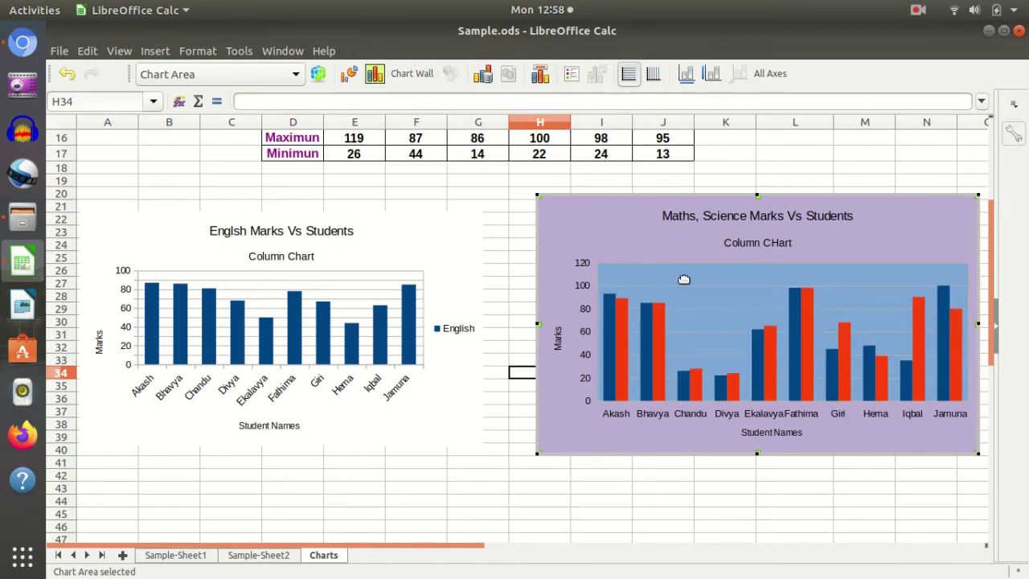
left_click(572, 75)
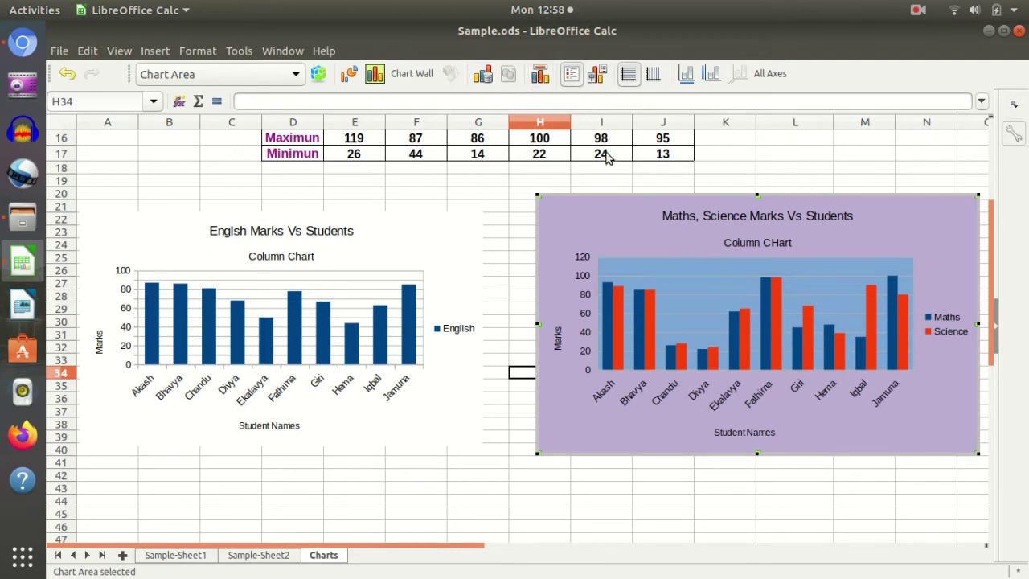
left_click(541, 77)
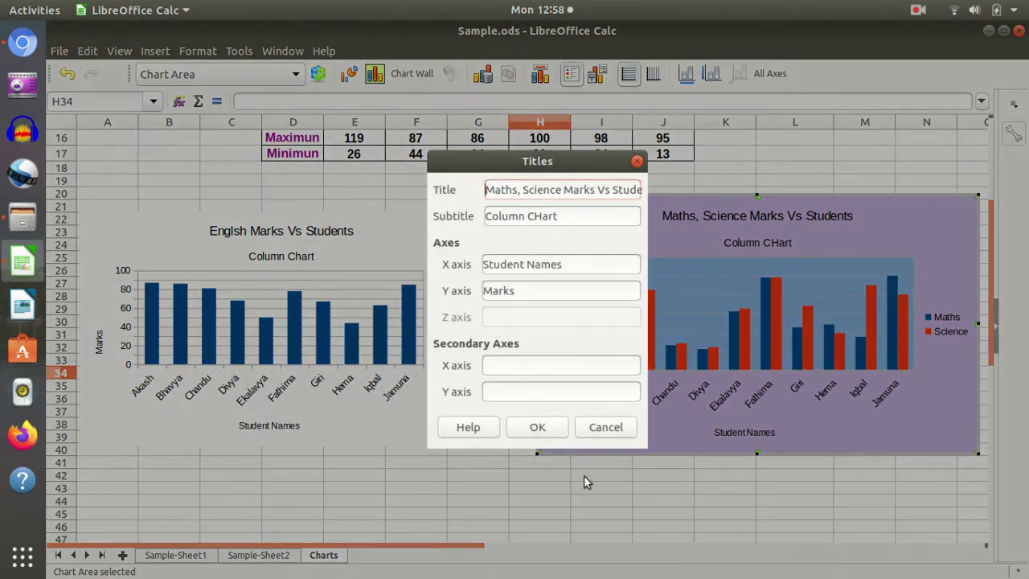
left_click(638, 163)
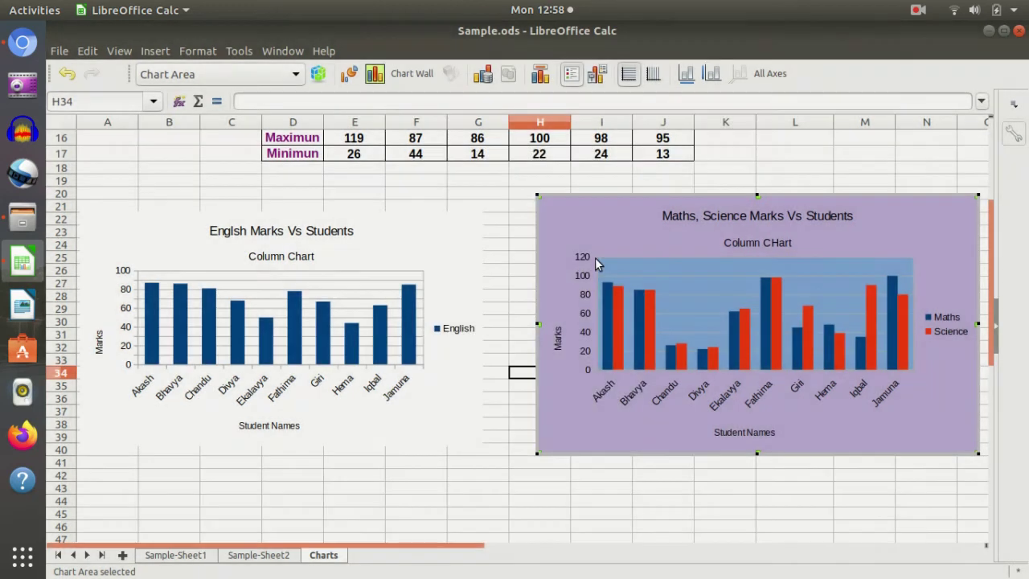
key("Escape")
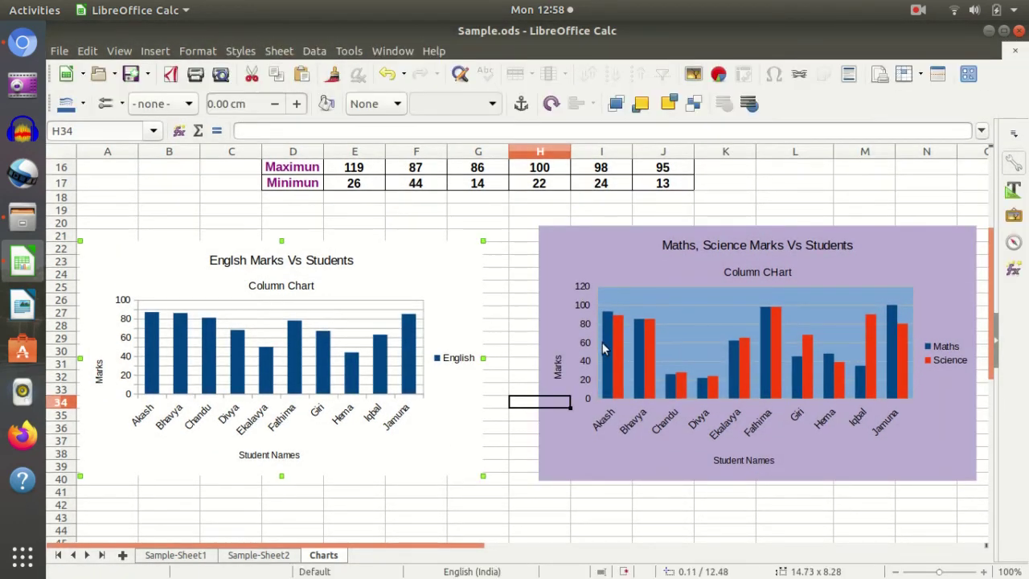
Colour the Science bars light green (add58a) and exit chart editing
left_click(608, 352)
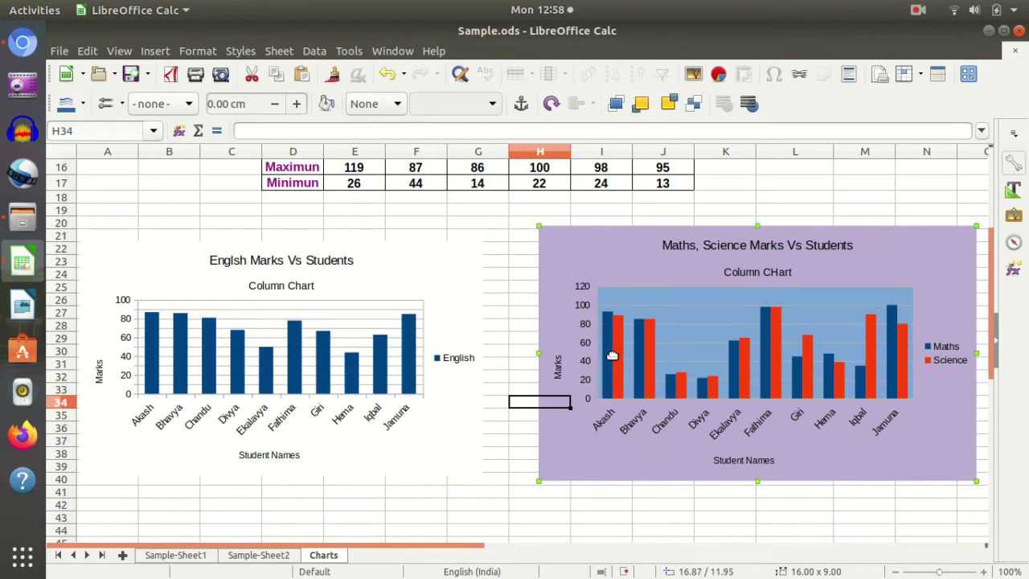
double_click(611, 355)
left_click(609, 329)
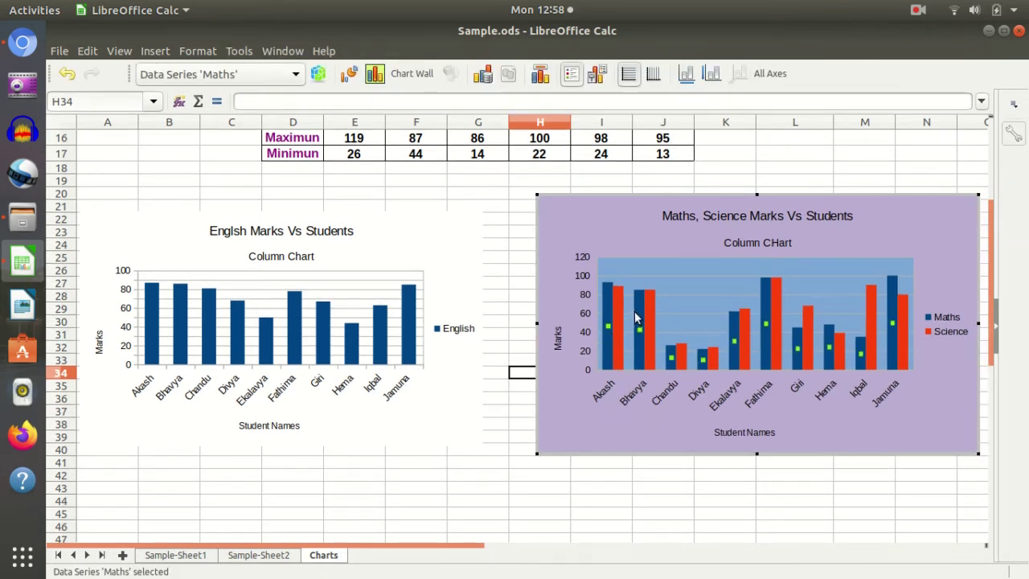
double_click(634, 311)
left_click(879, 64)
left_click(617, 328)
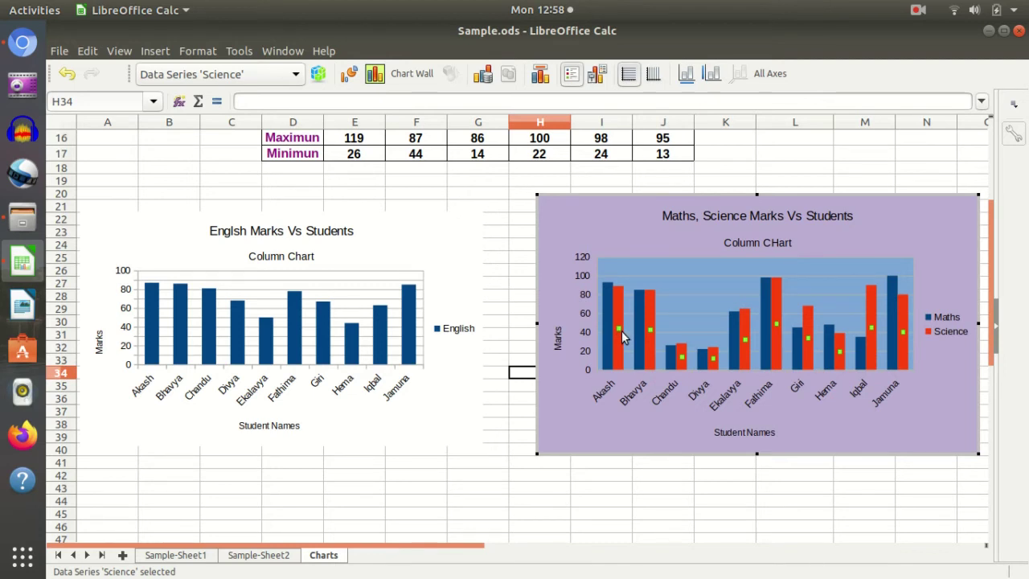
double_click(622, 330)
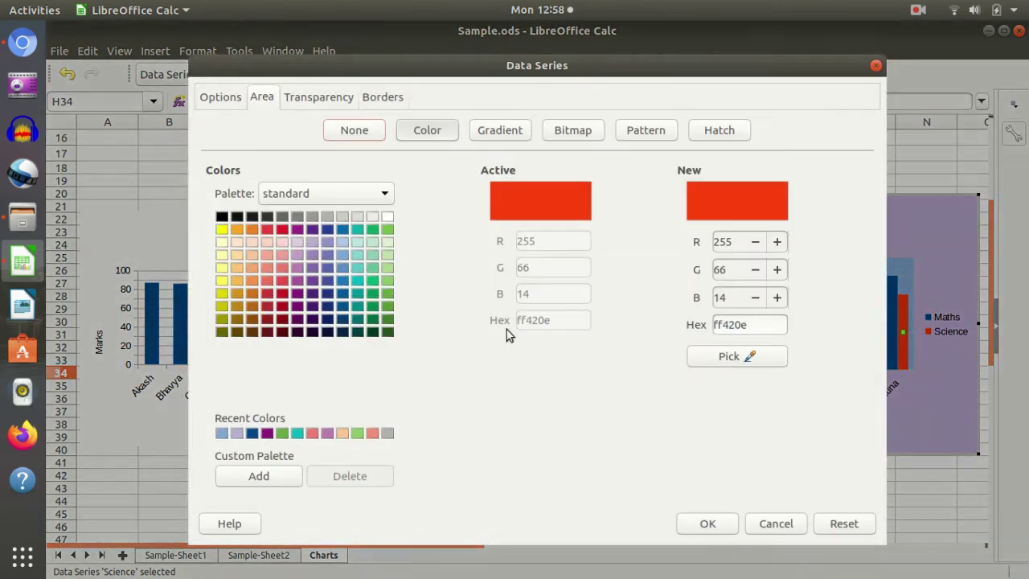
left_click(283, 268)
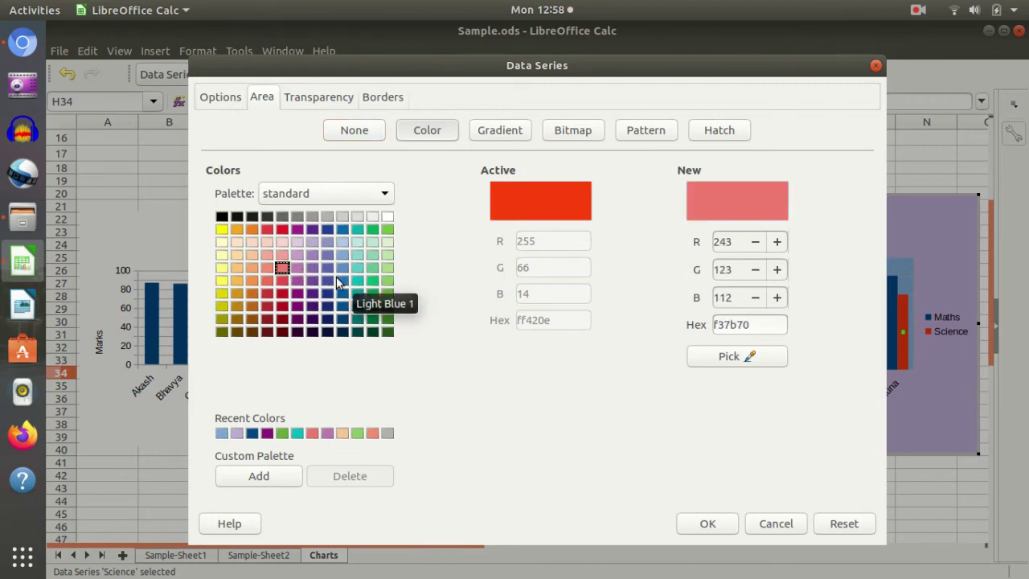
left_click(387, 268)
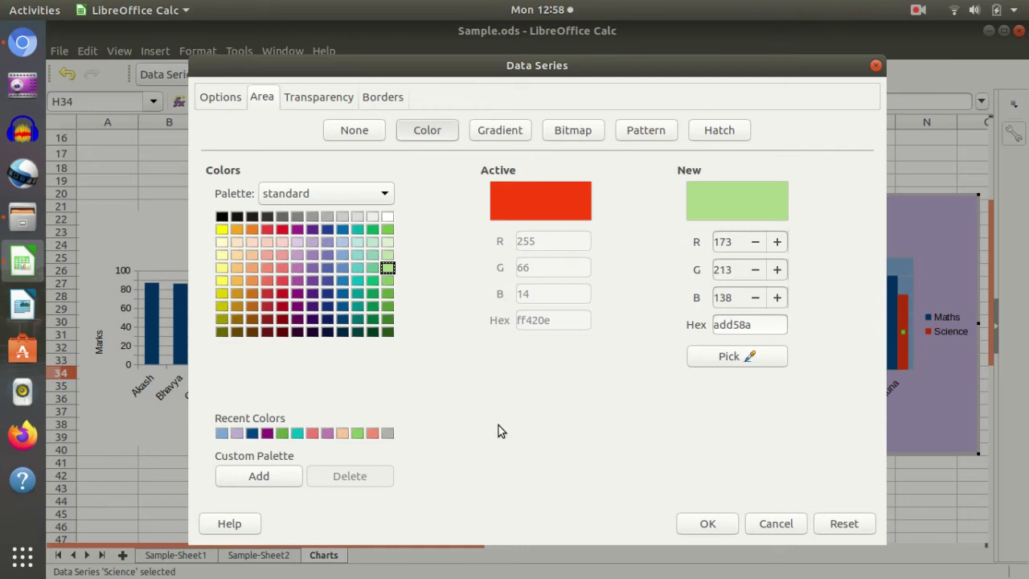
left_click(708, 524)
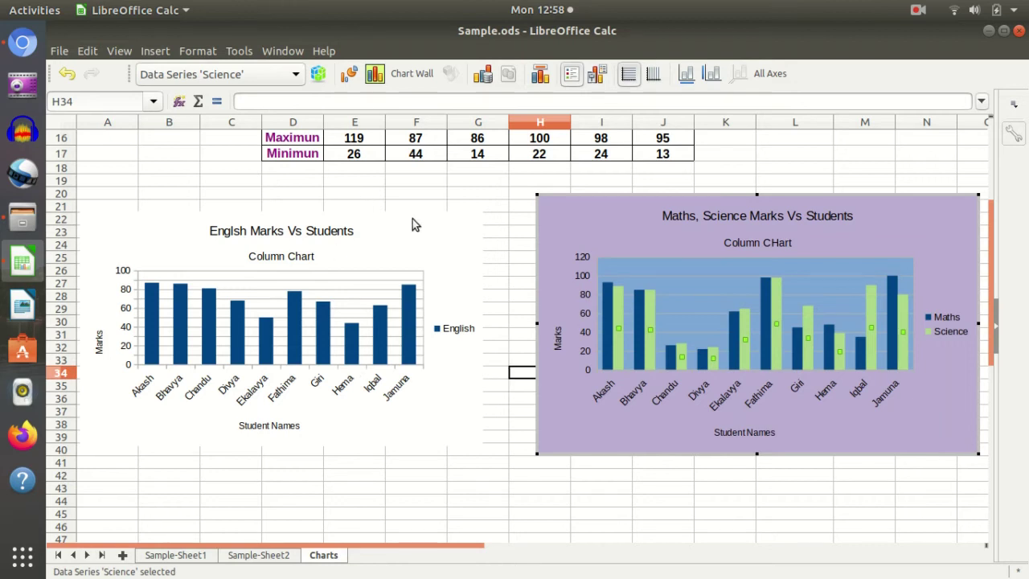
left_click(351, 364)
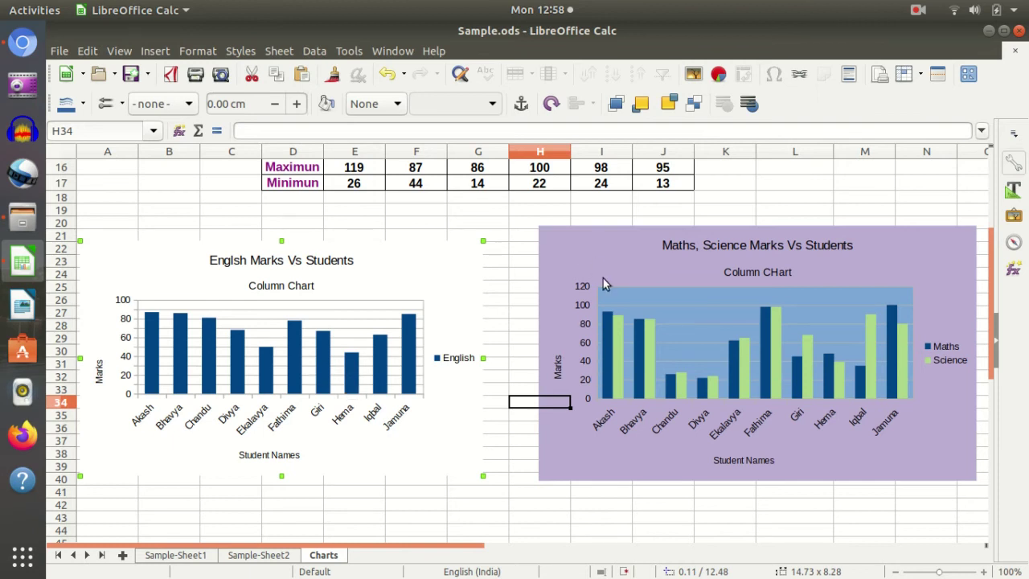
scroll(402, 368, "down", 3)
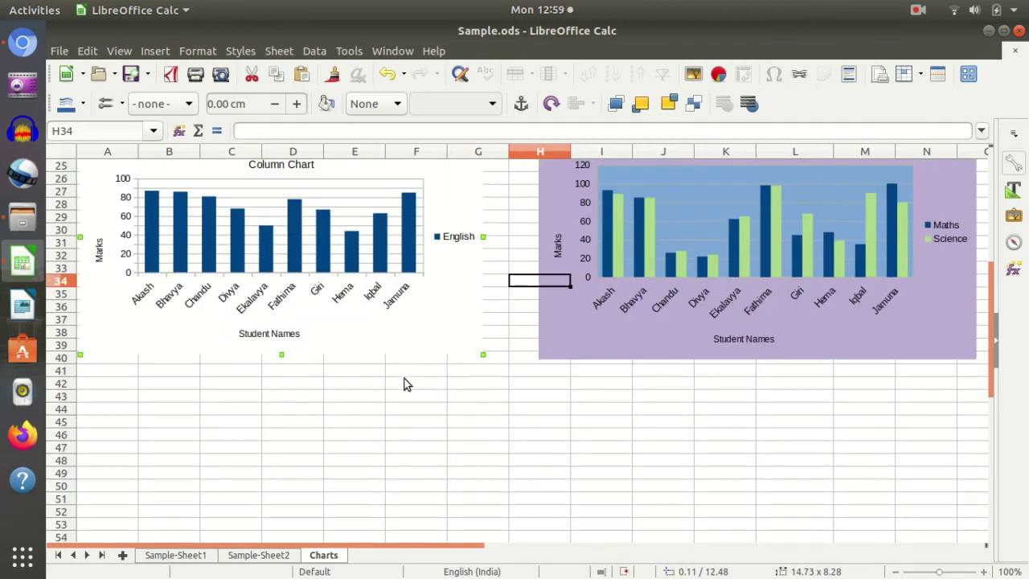
scroll(406, 386, "up", 2)
scroll(426, 356, "down", 4)
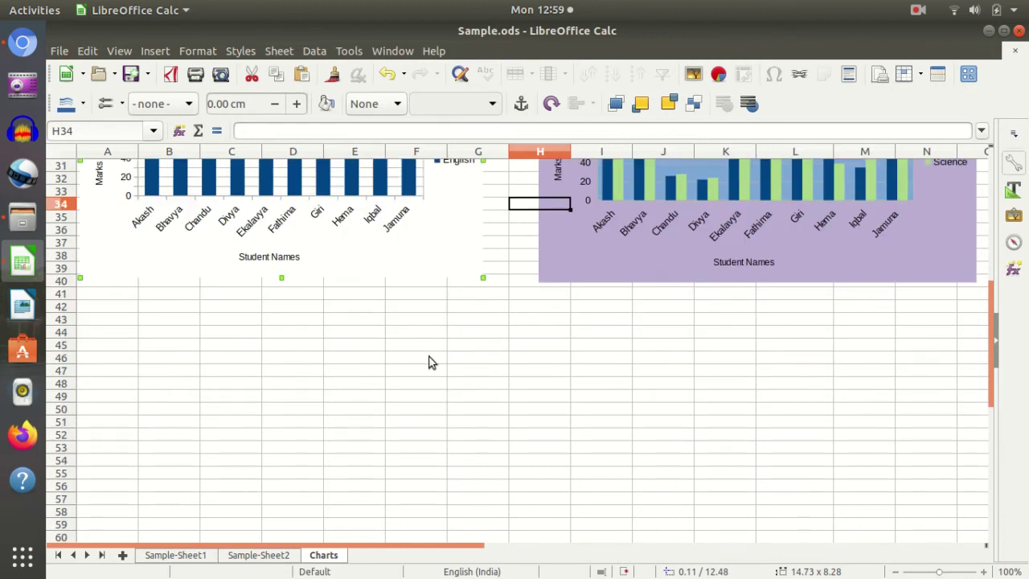
left_click(384, 384)
scroll(489, 374, "up", 6)
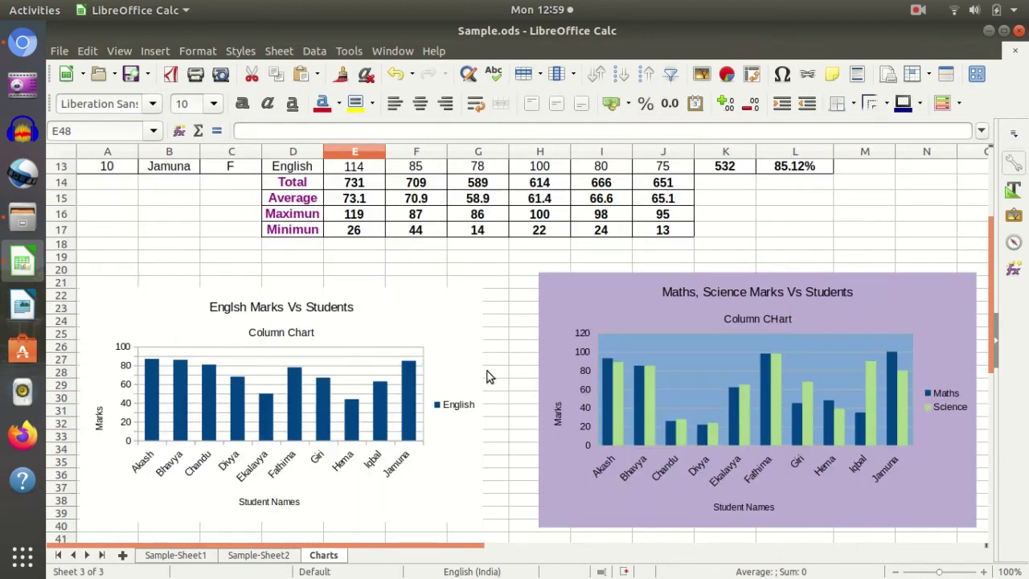
scroll(489, 375, "up", 4)
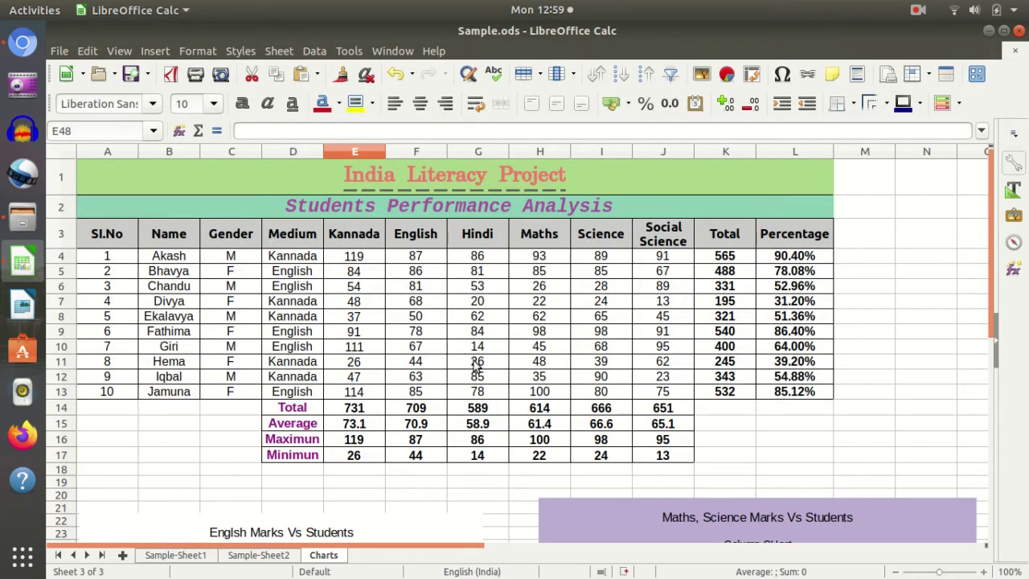
scroll(476, 366, "down", 6)
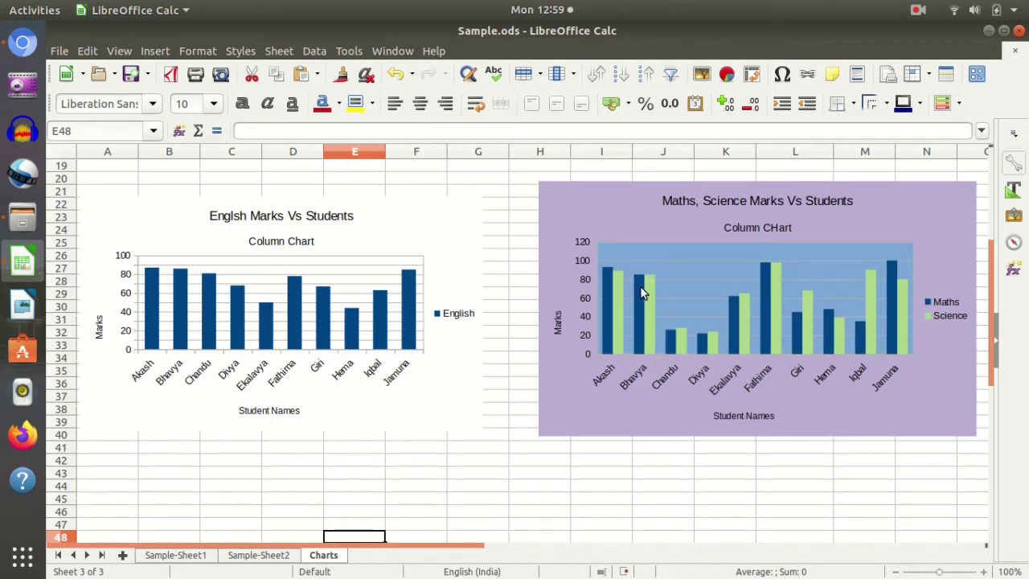
left_click(258, 555)
scroll(328, 420, "down", 6)
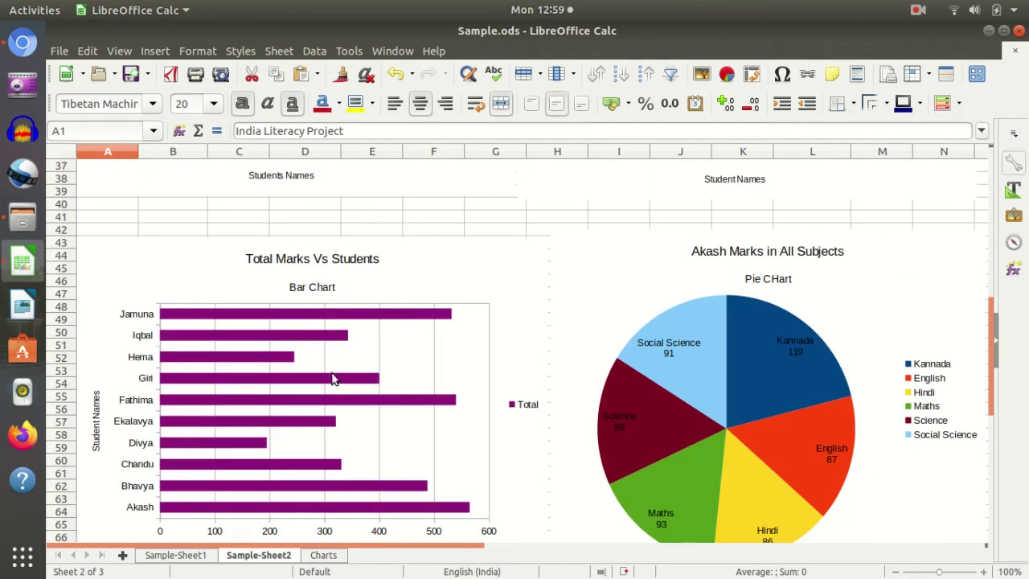
left_click(323, 555)
scroll(491, 382, "up", 5)
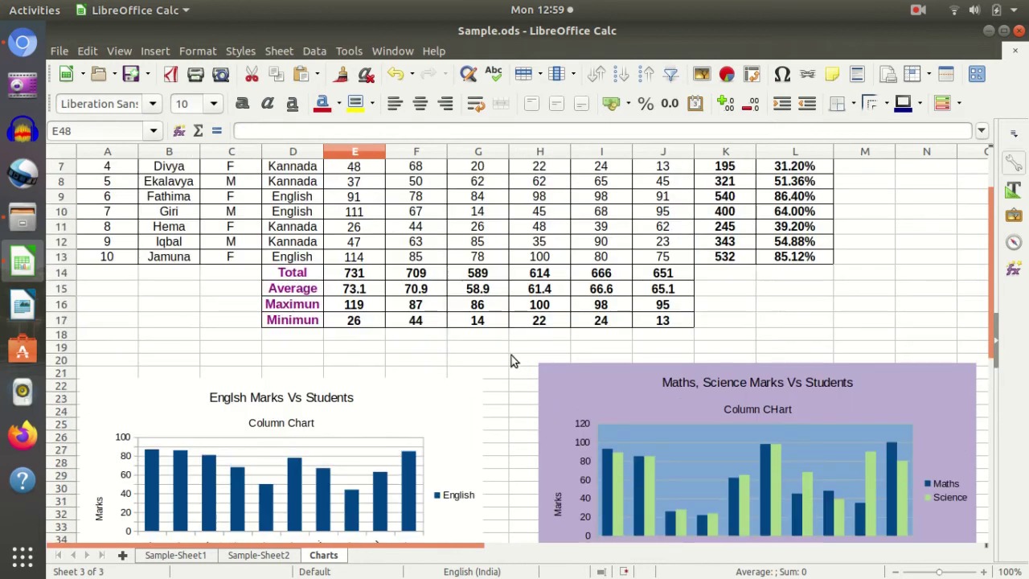
scroll(434, 321, "up", 2)
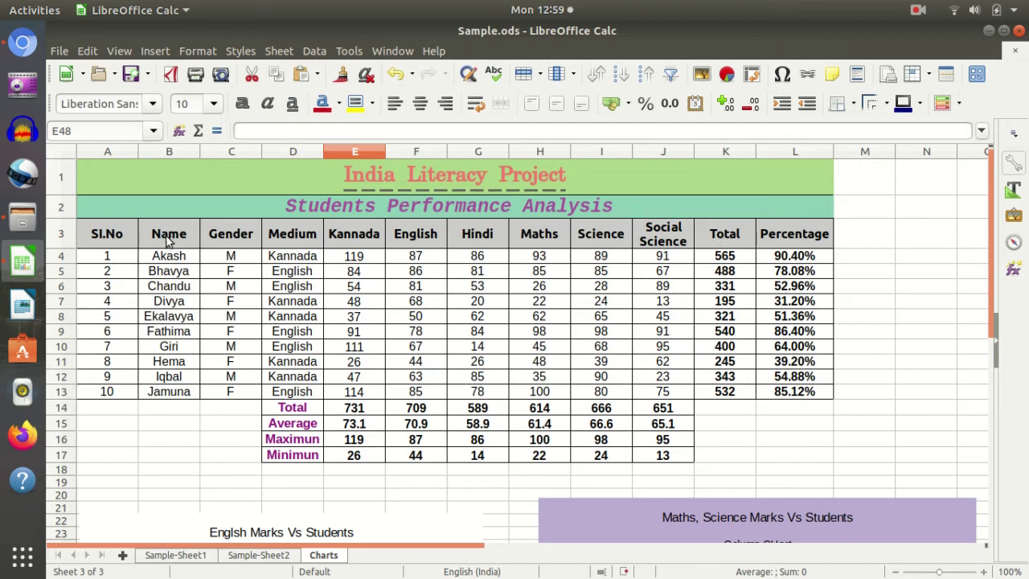
Select names B3:B13 plus totals K3:K13 and start a flat horizontal bar chart
left_click_drag(167, 239, 153, 389)
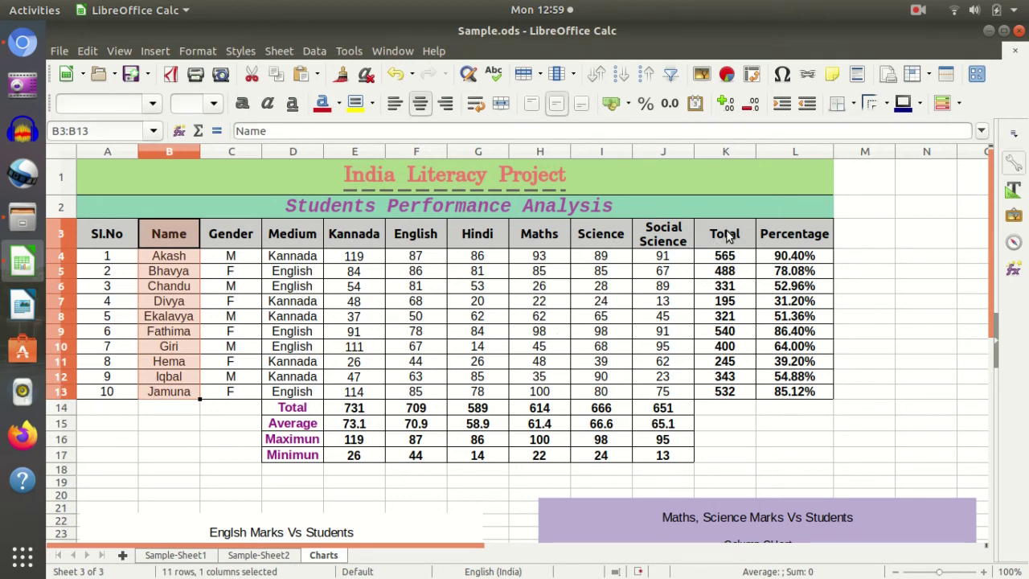
left_click_drag(728, 235, 719, 391, "ctrl")
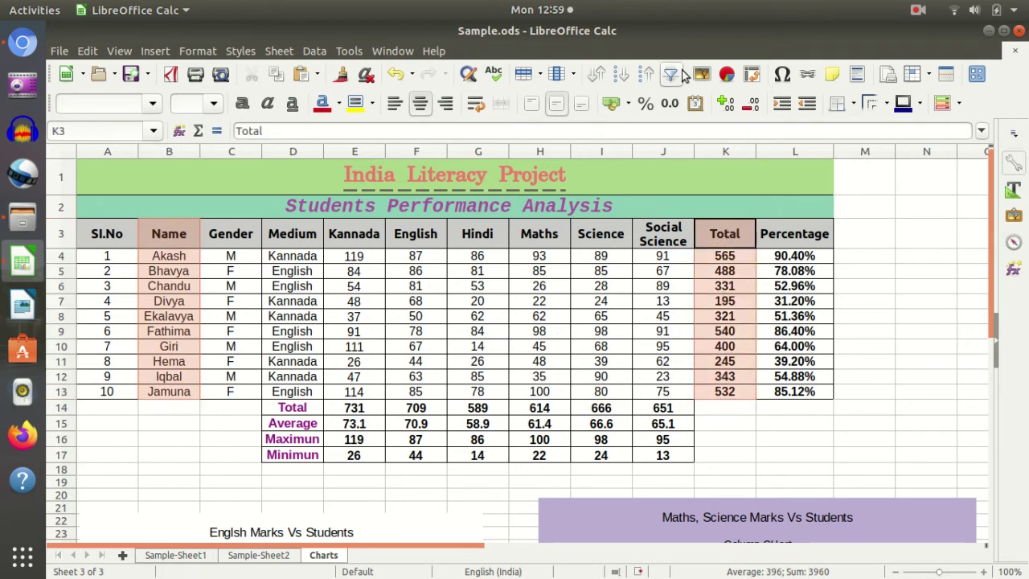
left_click(746, 75)
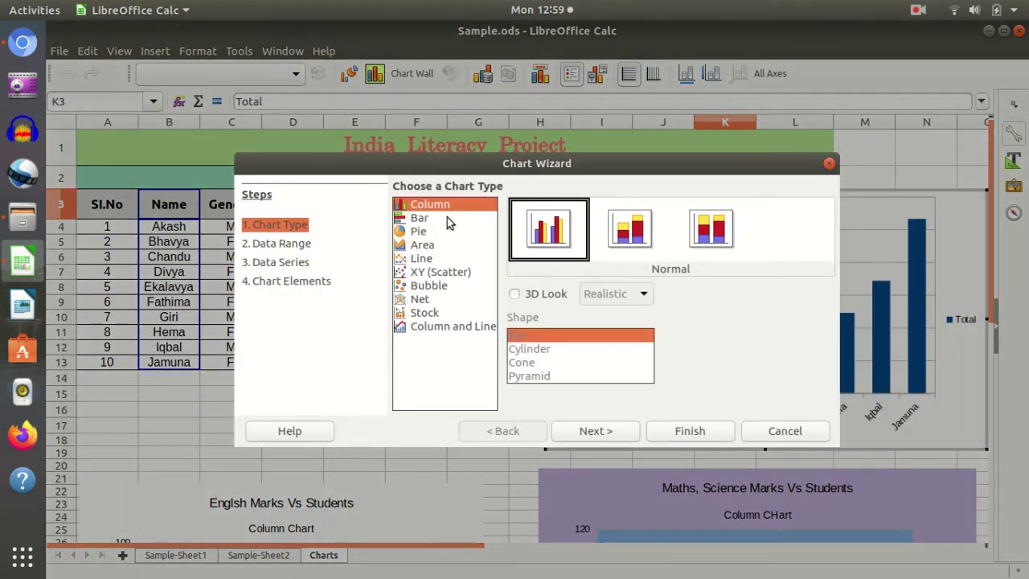
left_click(447, 218)
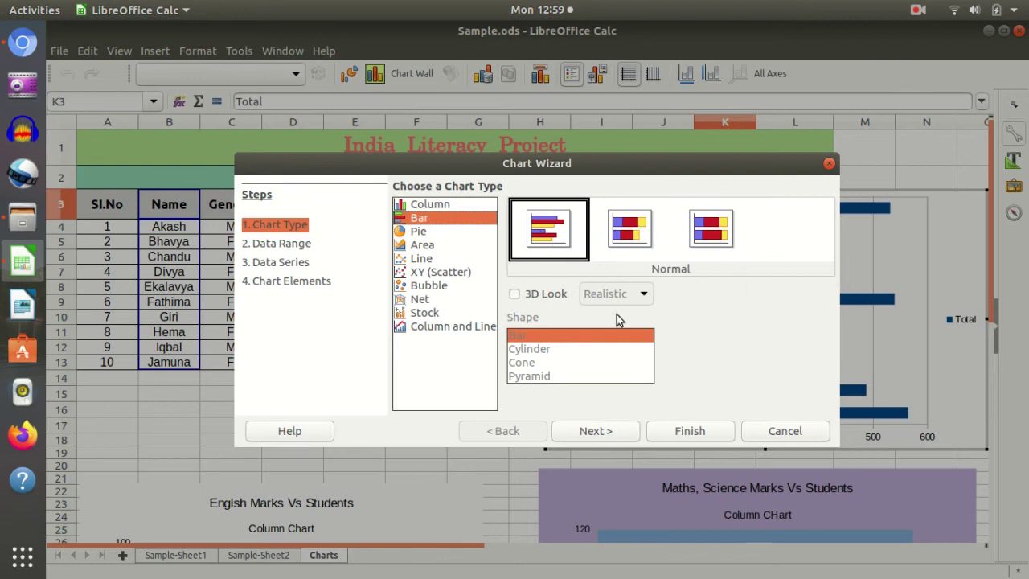
left_click(515, 295)
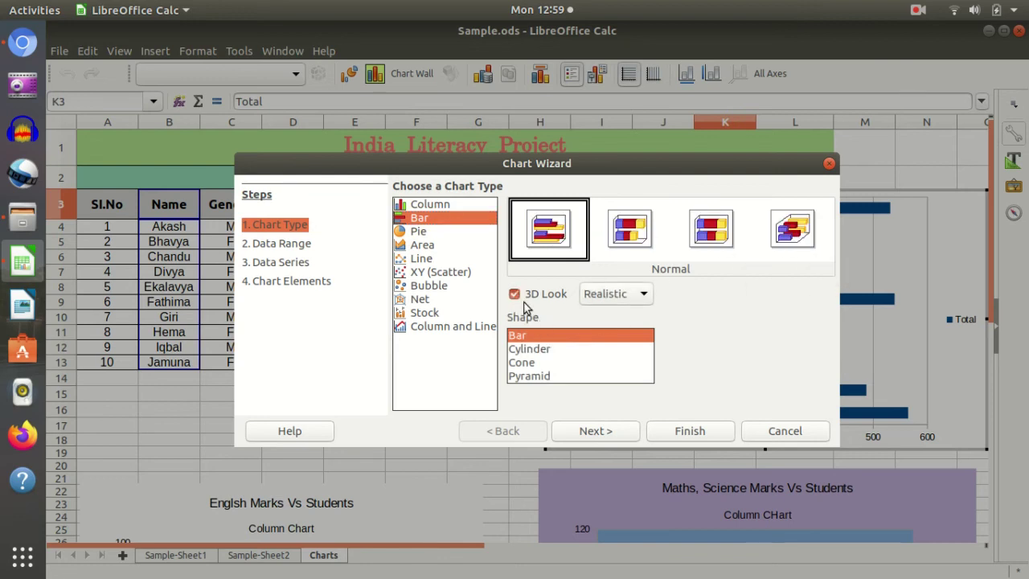
left_click(515, 294)
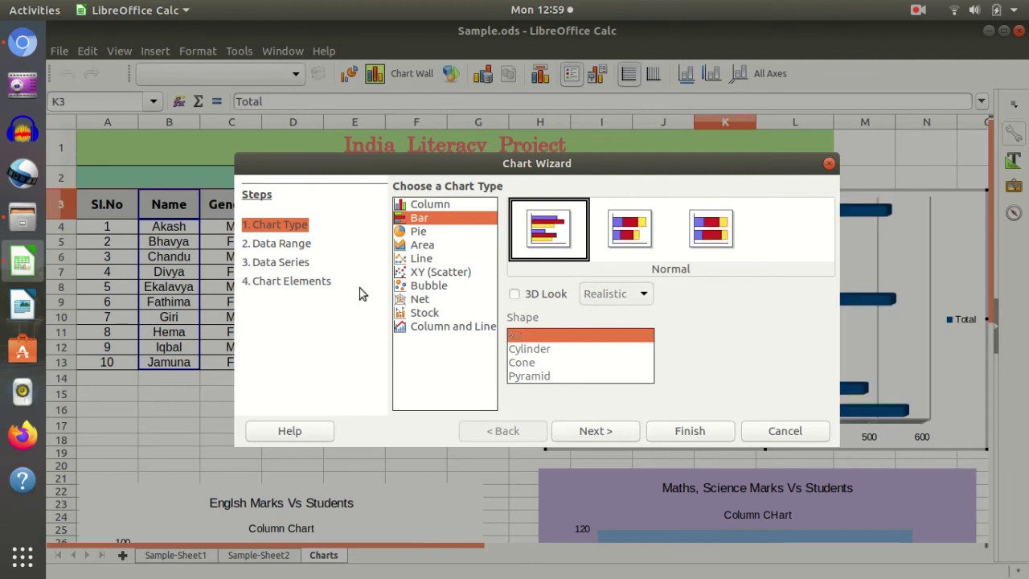
left_click(598, 432)
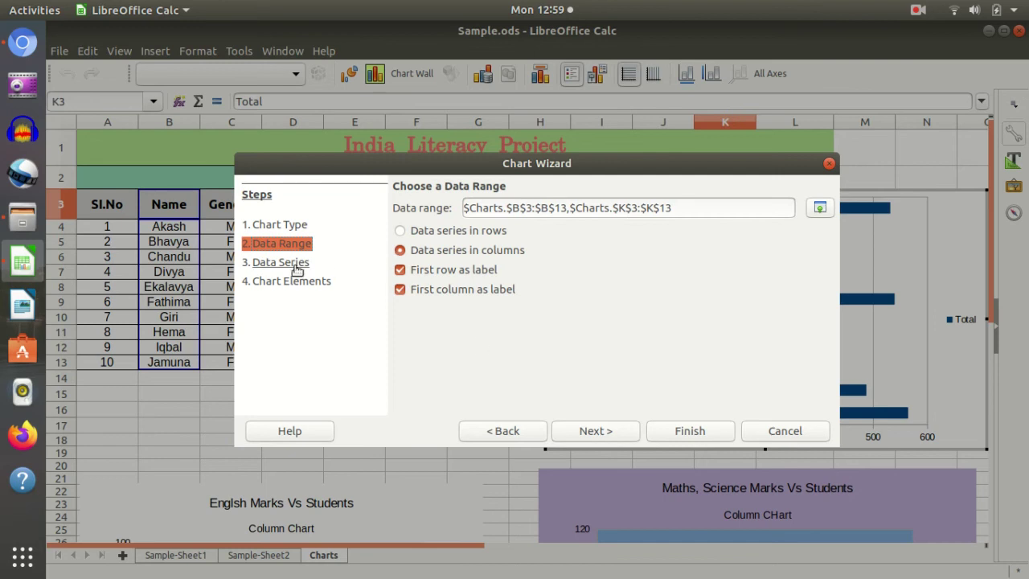
left_click(617, 432)
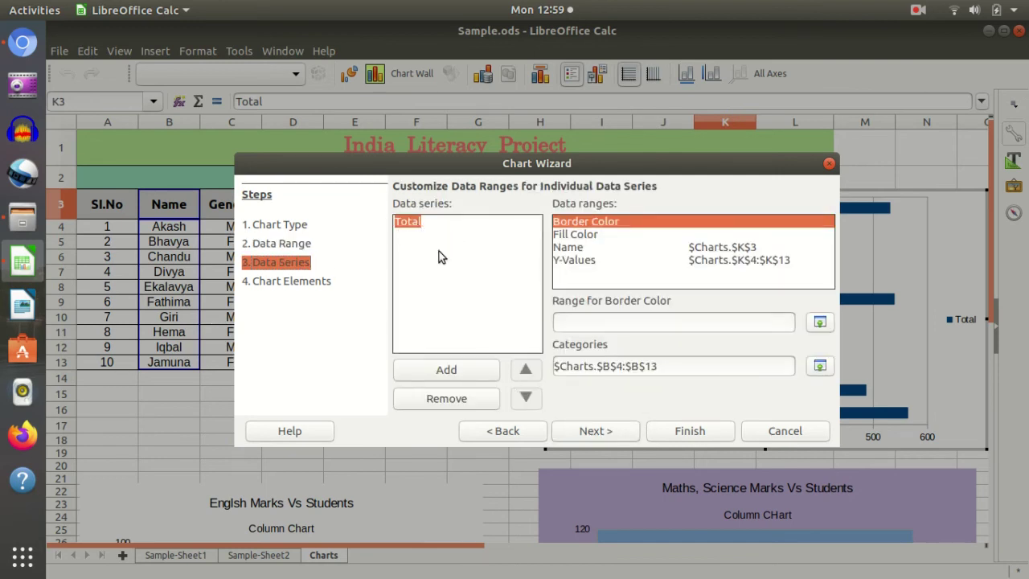
left_click(616, 435)
type("Student To")
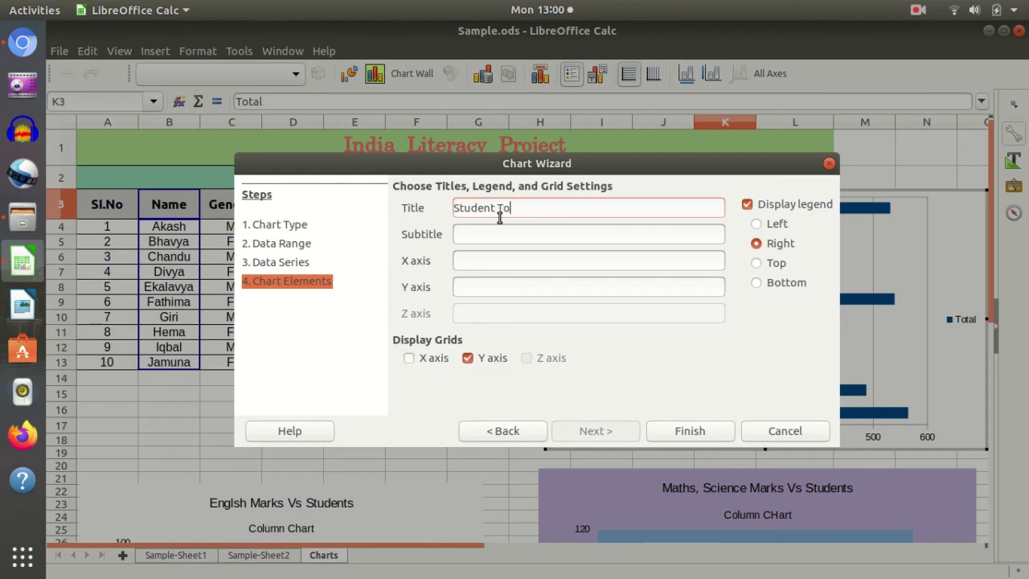
Title it 'Total Marks Vs Students', subtitle 'Bar Chart', axes 'Student Names' and 'Marks'
type("t")
type(" V")
left_click(495, 210)
key("BackSpace")
key("BackSpace")
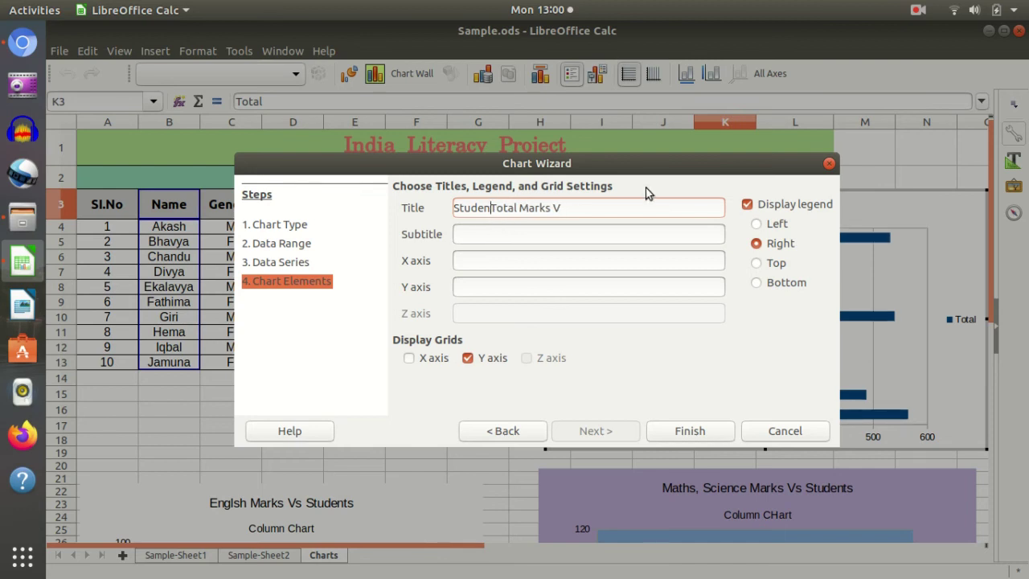
key("BackSpace")
key("BackSpace")
key("BackSpace")
key("BackSpace")
key("BackSpace")
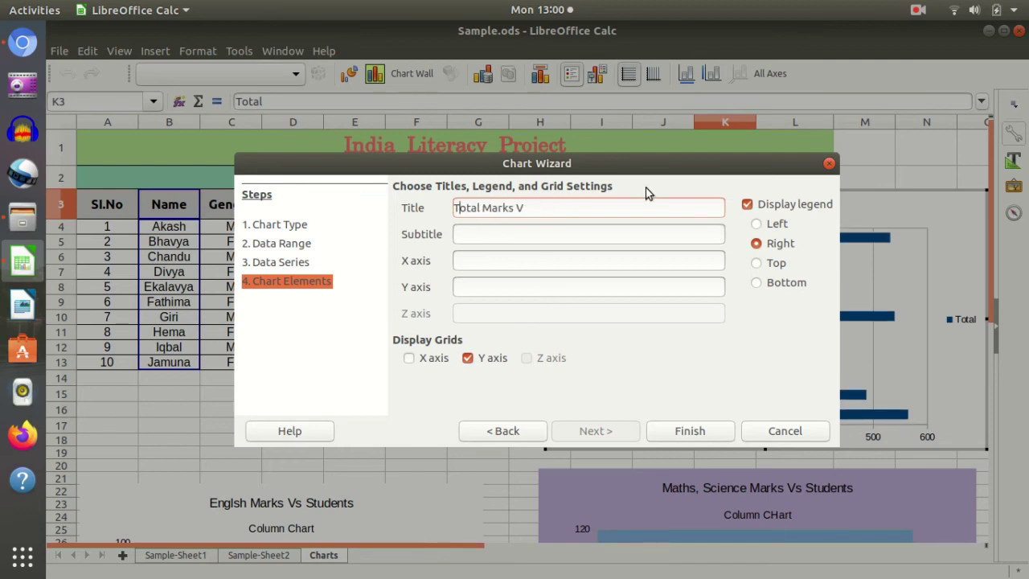
type("s Students")
left_click(517, 236)
type("Bar Chart")
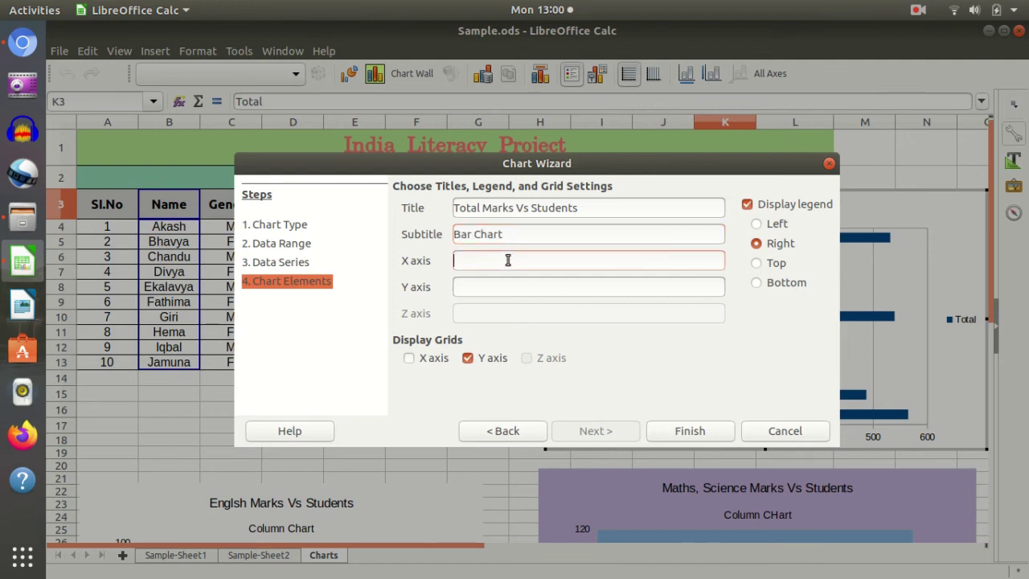
type("Student Names")
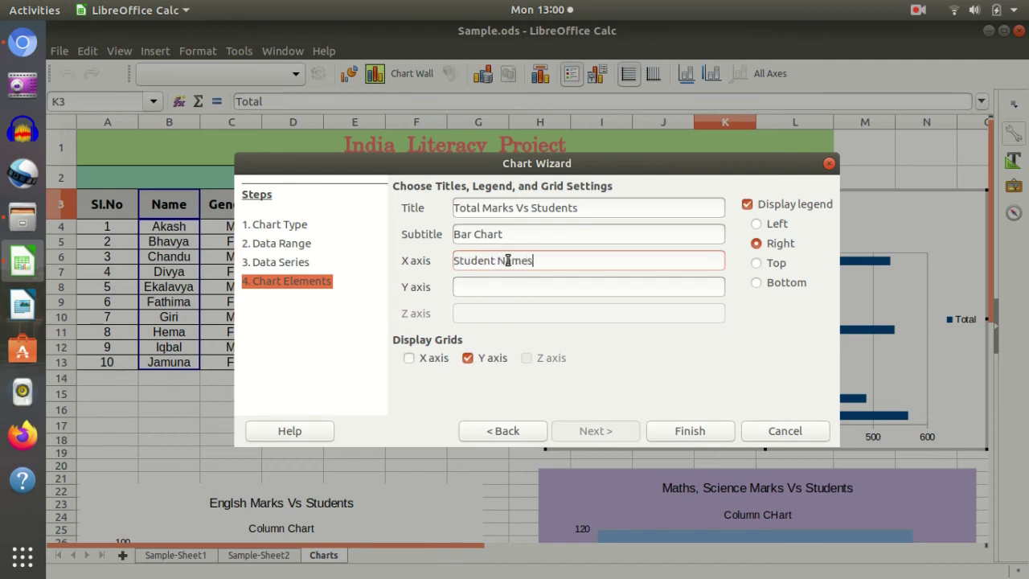
type("Marks")
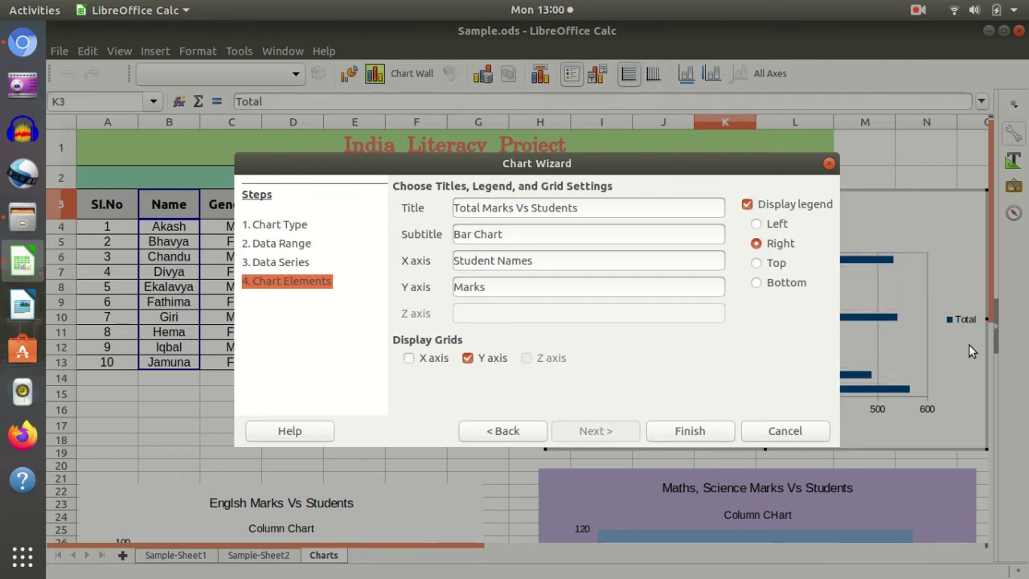
Finish the Chart Wizard to insert the bar chart and leave its edit mode
left_click(718, 431)
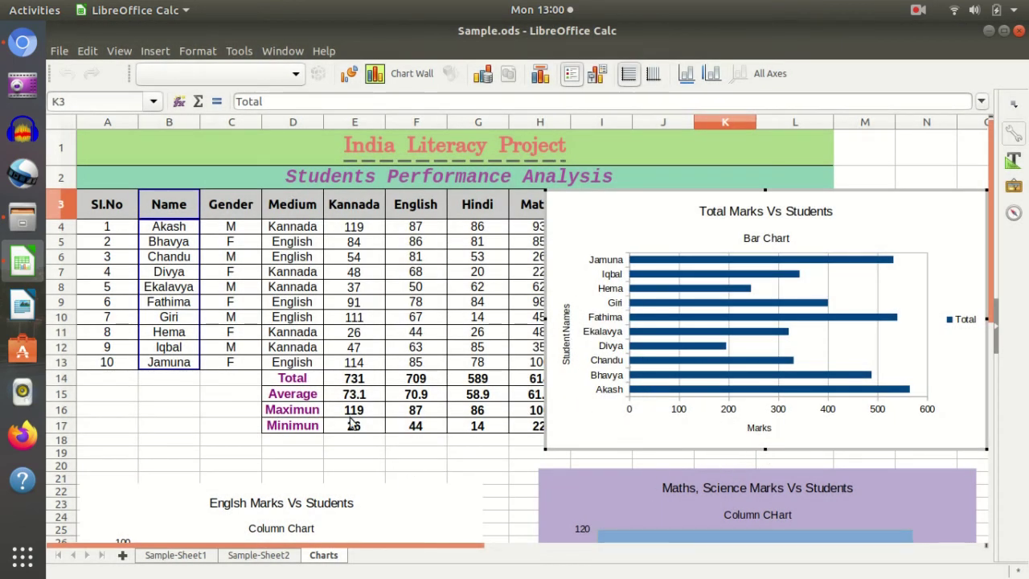
scroll(433, 413, "down", 5)
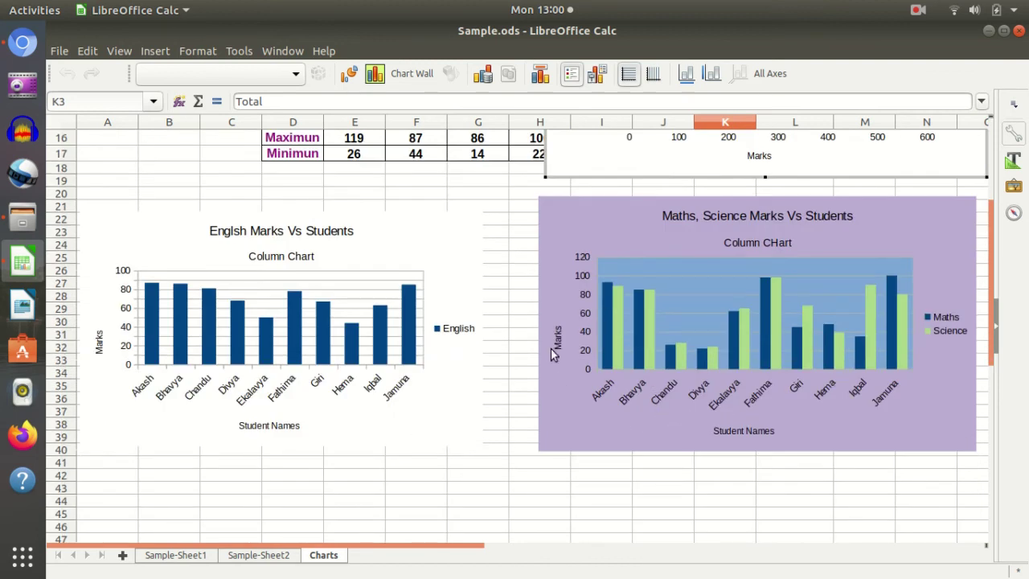
scroll(483, 371, "up", 4)
left_click(575, 323)
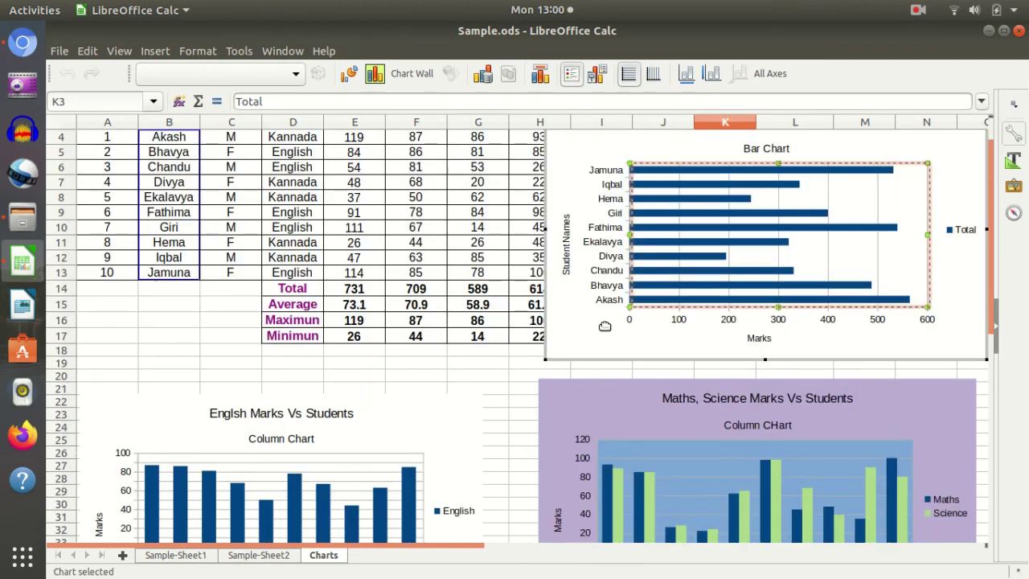
left_click(632, 424)
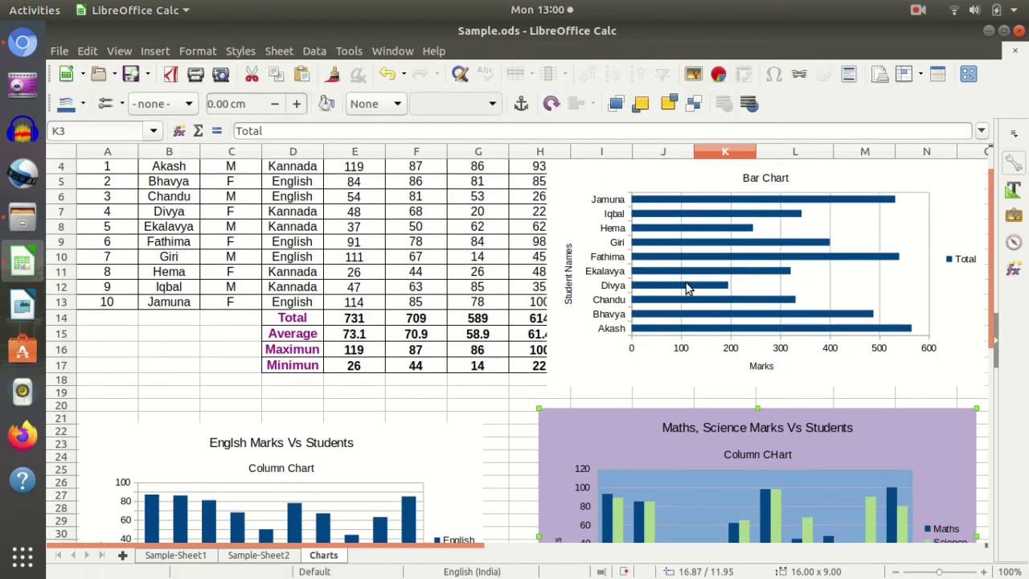
left_click(447, 433)
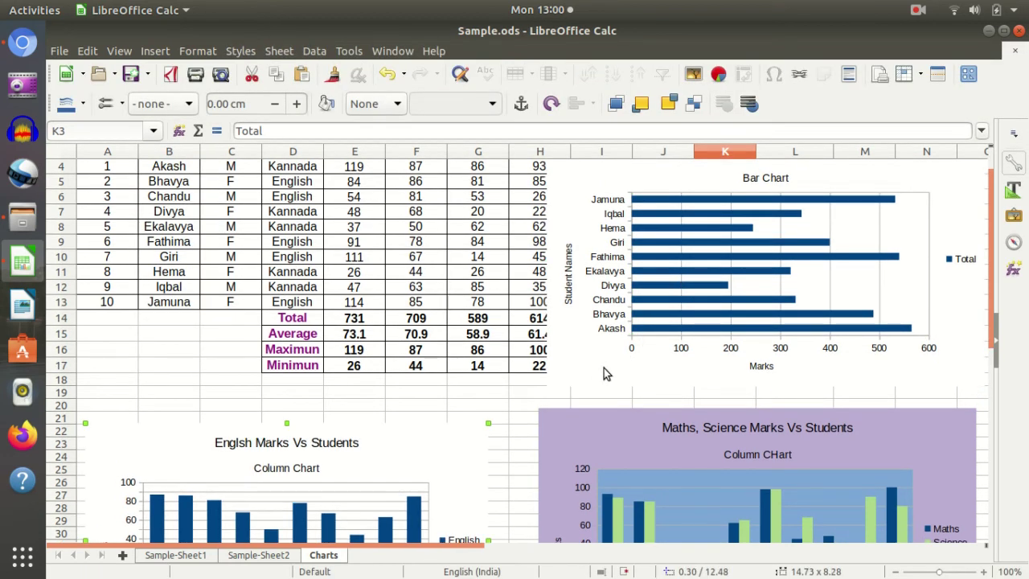
Drag the Total Marks bar chart below the English column chart, around row 42
left_click_drag(604, 368, 380, 298)
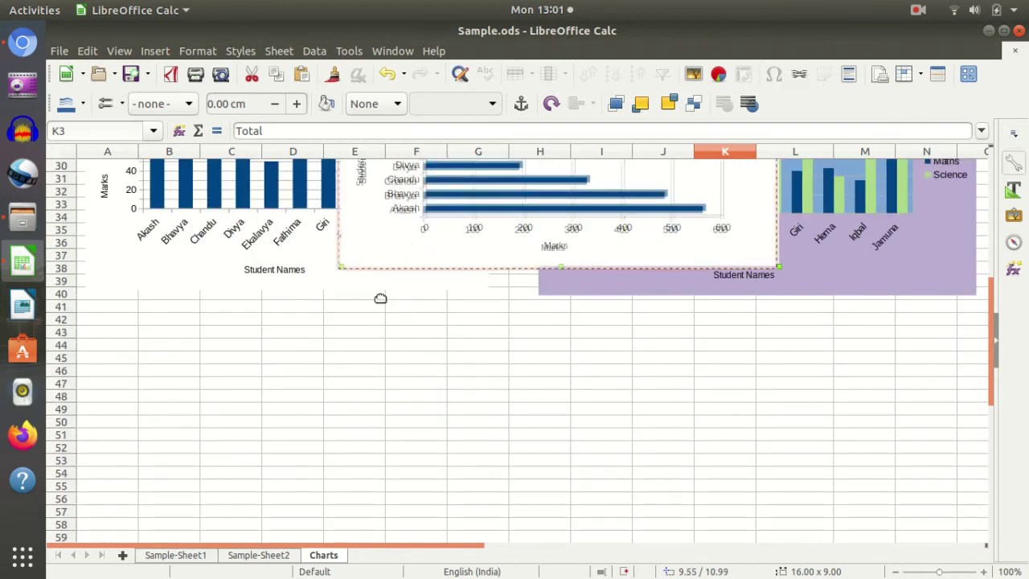
left_click_drag(381, 299, 164, 491)
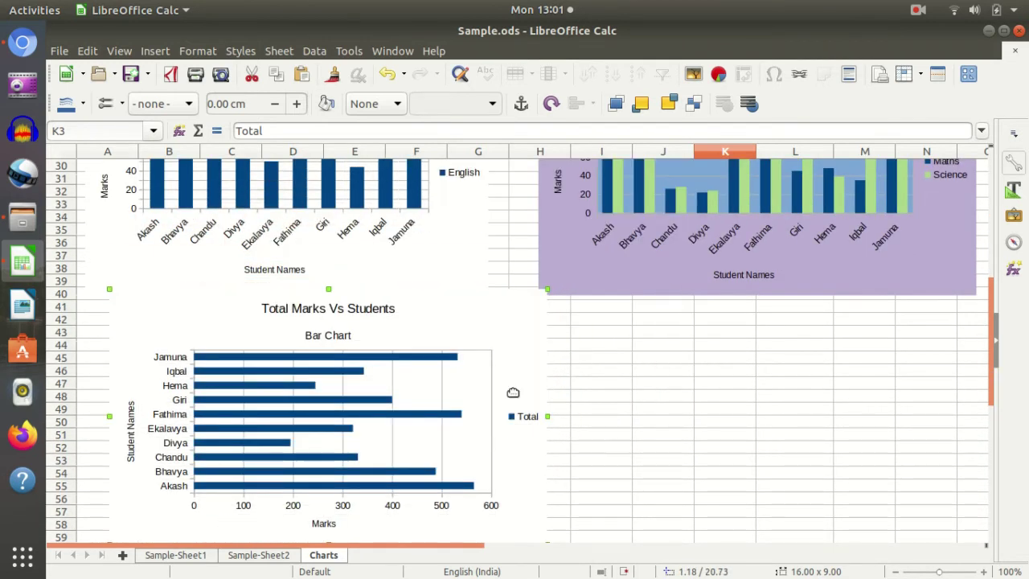
left_click_drag(513, 393, 488, 422)
left_click(646, 396)
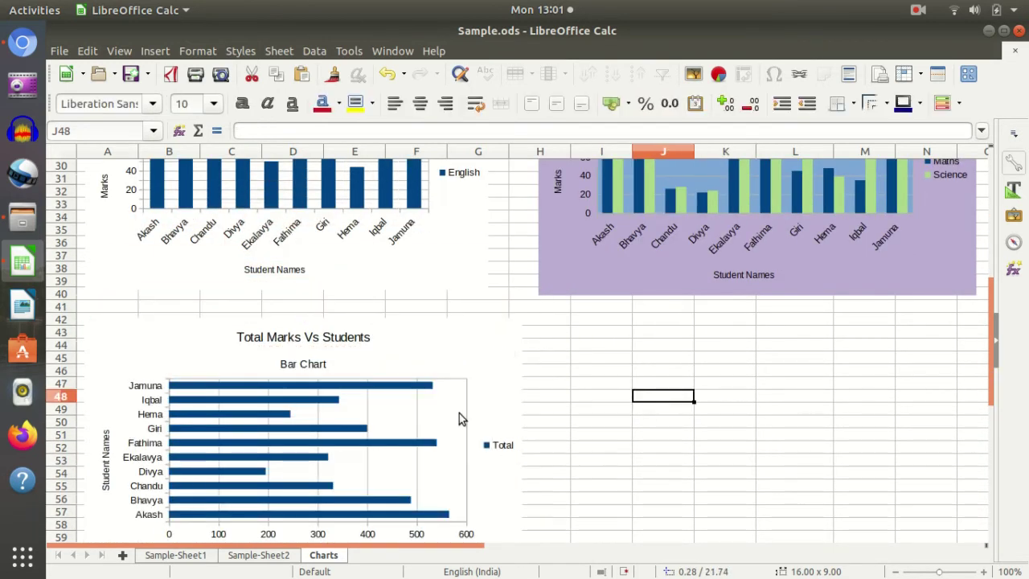
scroll(459, 413, "down", 2)
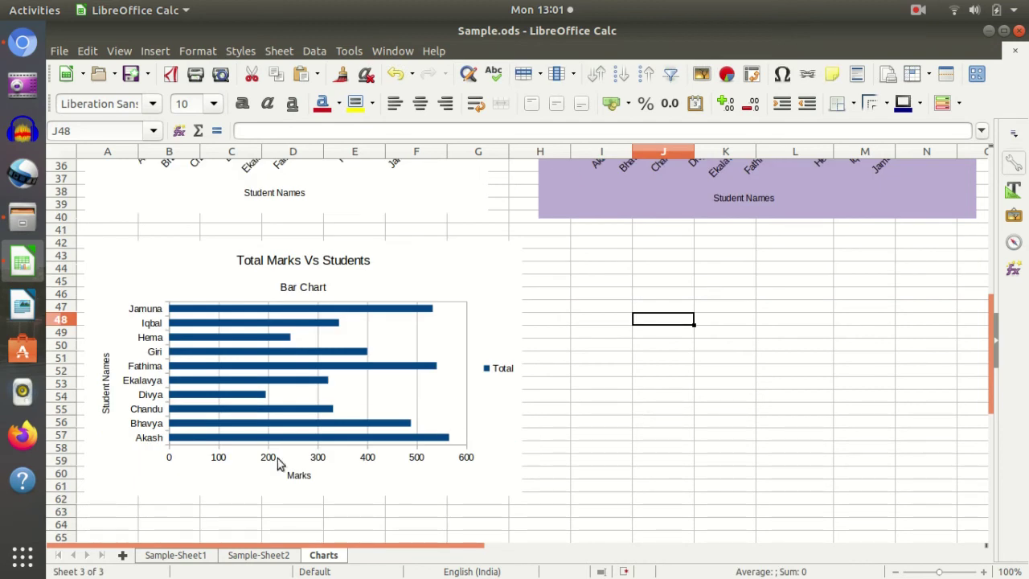
left_click(232, 439)
left_click(622, 273)
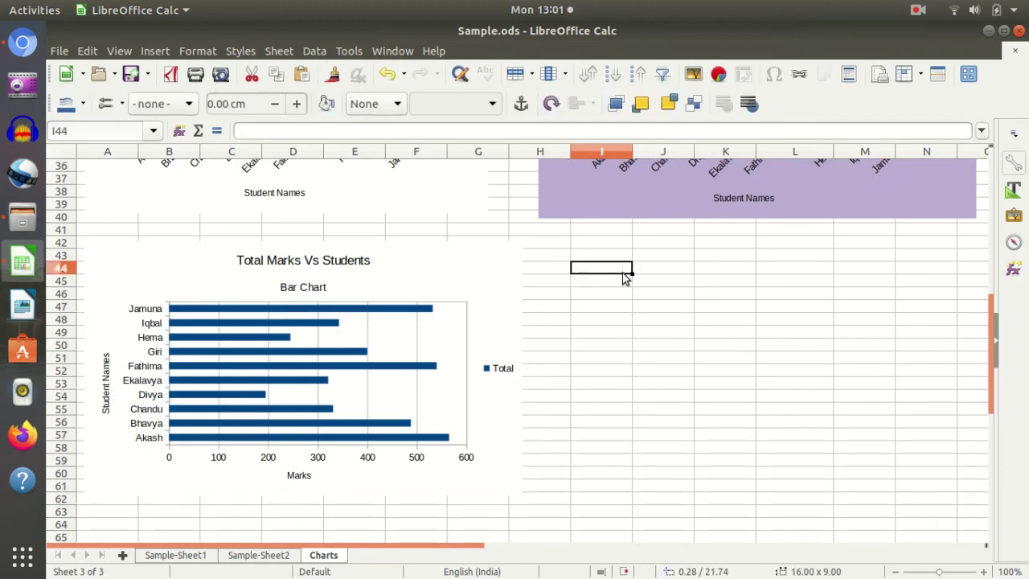
double_click(467, 261)
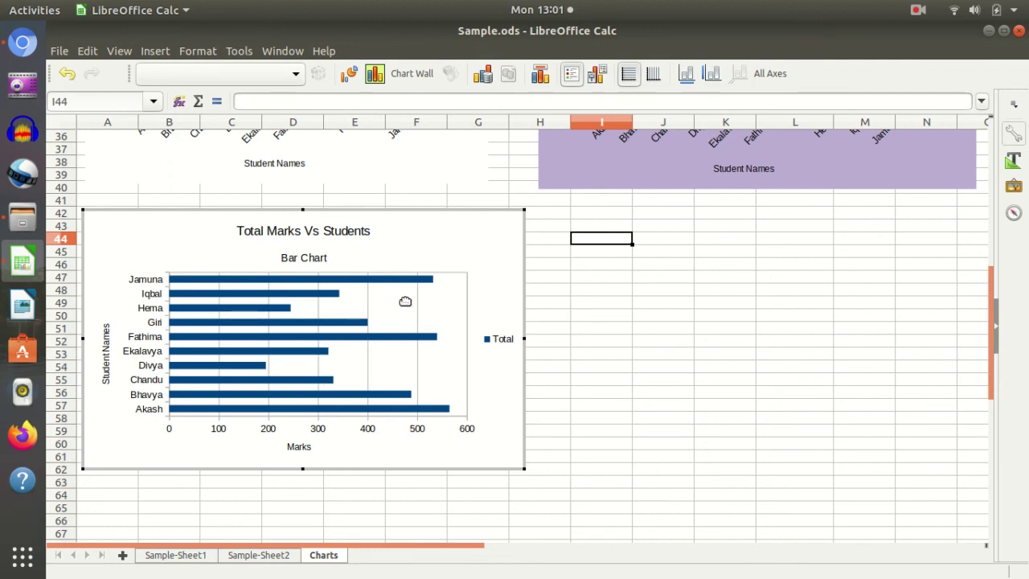
Select the bar chart's wall and Total series, then exit editing and scroll back up
left_click(229, 344)
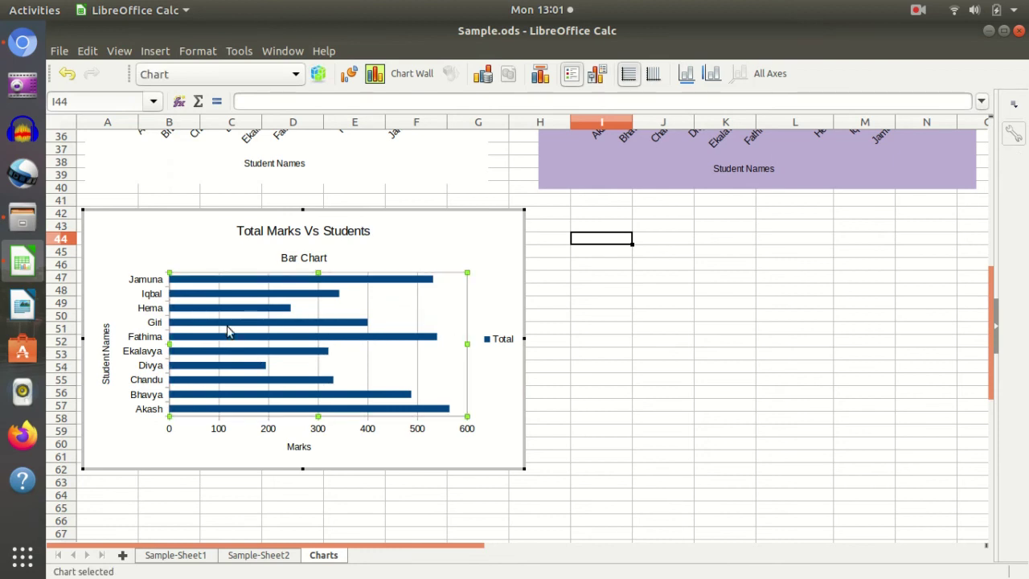
left_click(242, 338)
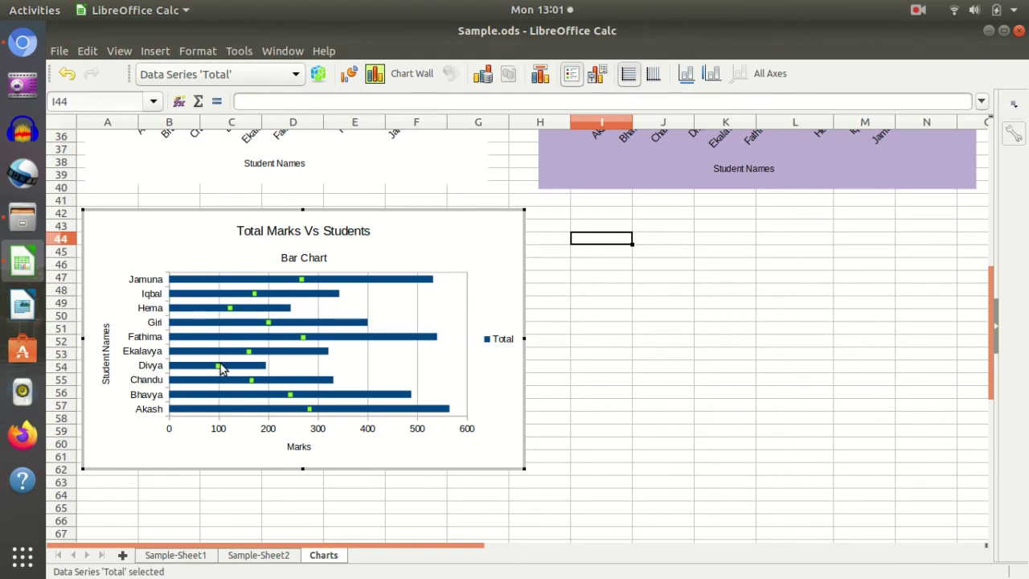
left_click(619, 394)
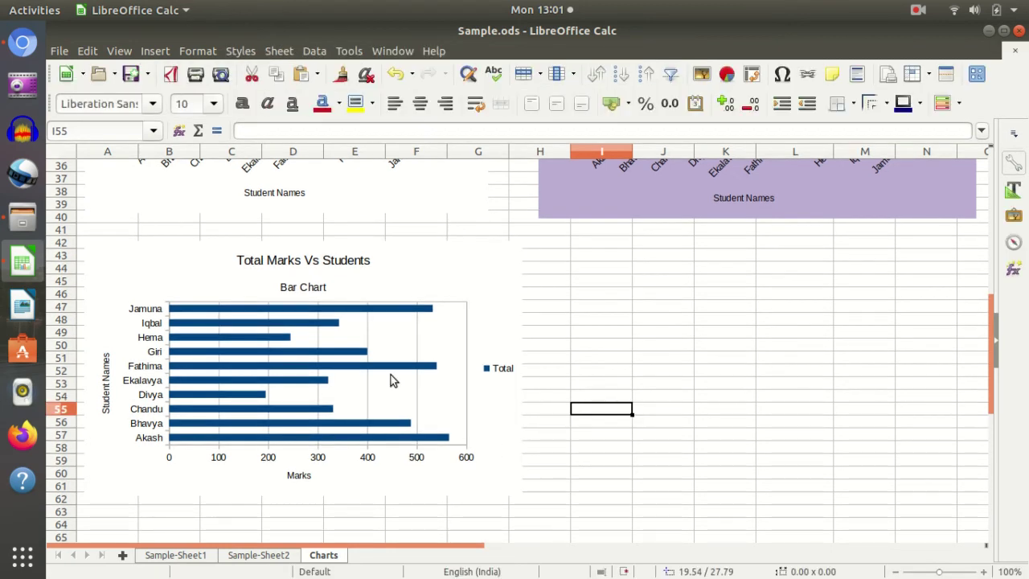
scroll(589, 410, "up", 10)
scroll(589, 410, "up", 2)
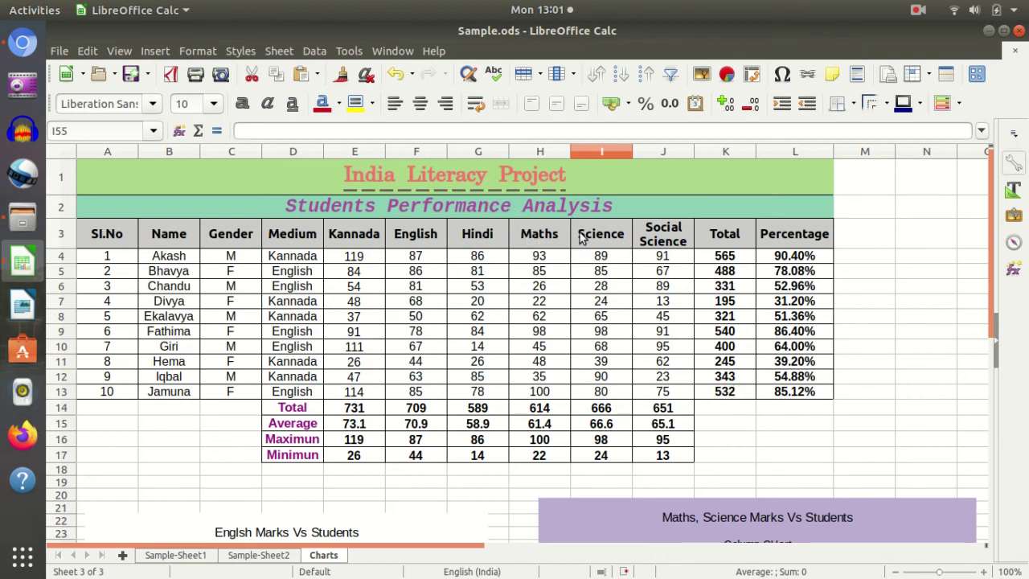
scroll(578, 249, "down", 1)
scroll(579, 258, "down", 6)
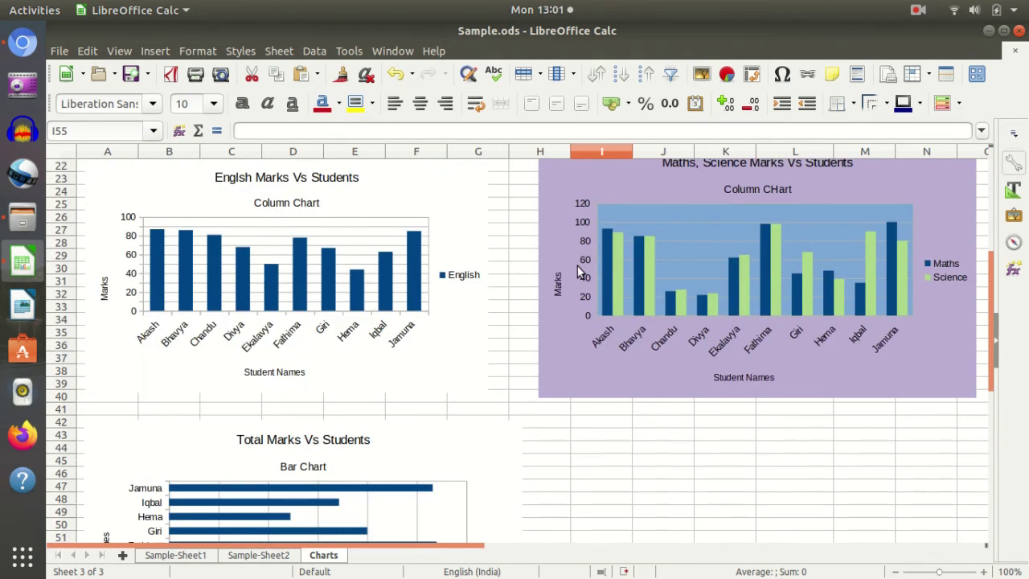
scroll(579, 265, "down", 4)
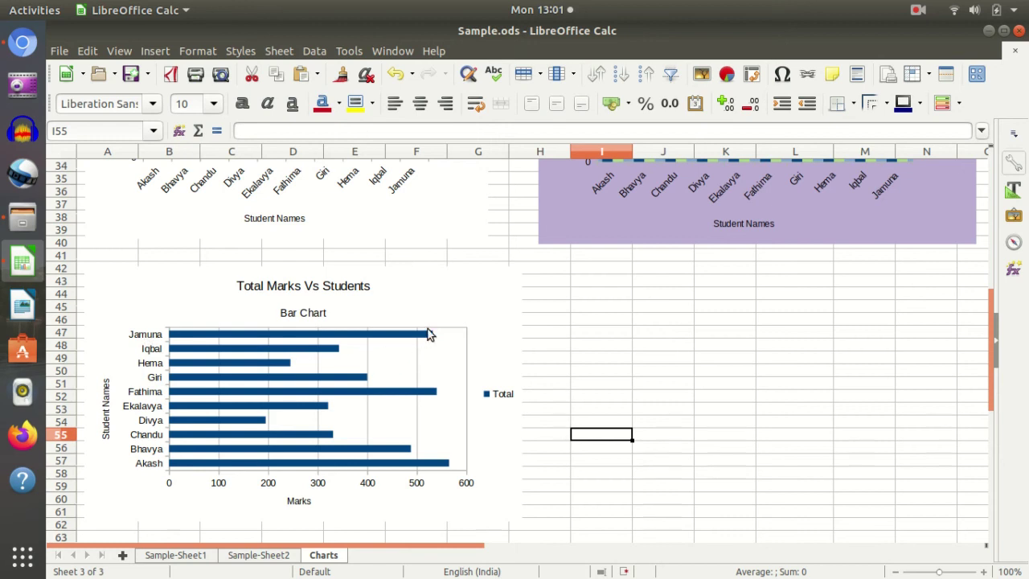
scroll(432, 338, "down", 4)
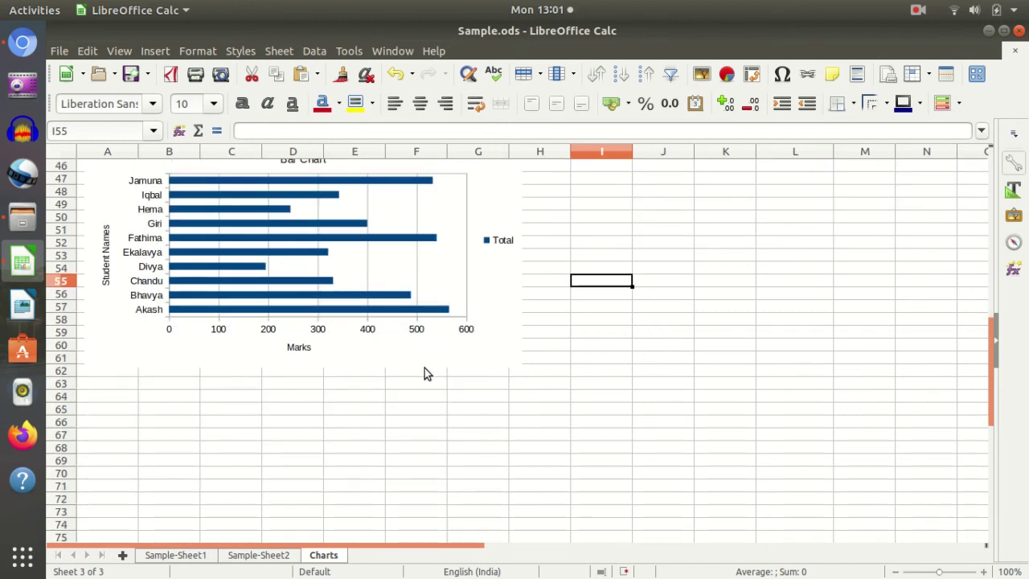
scroll(444, 386, "up", 2)
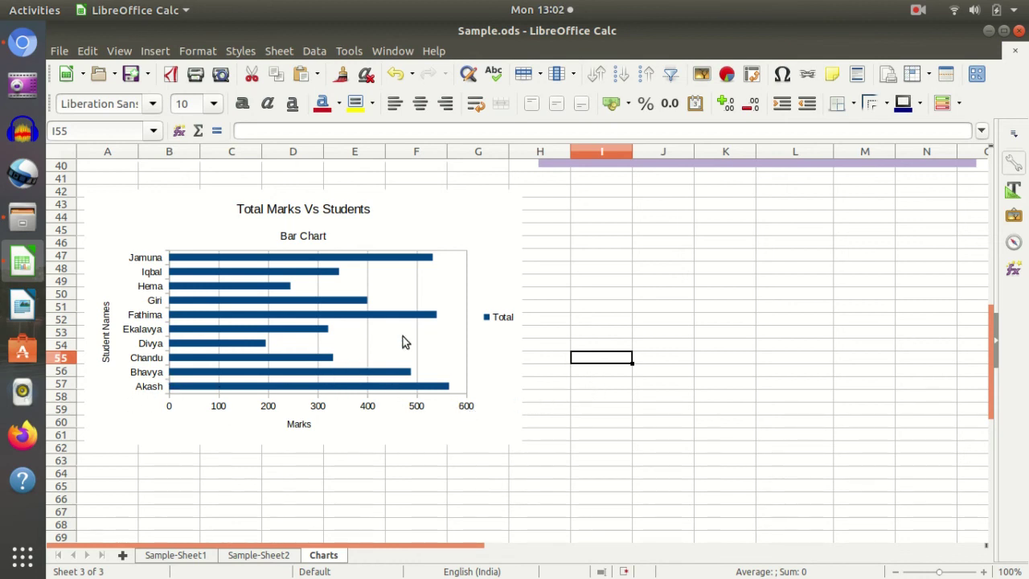
scroll(737, 339, "up", 7)
scroll(710, 341, "up", 4)
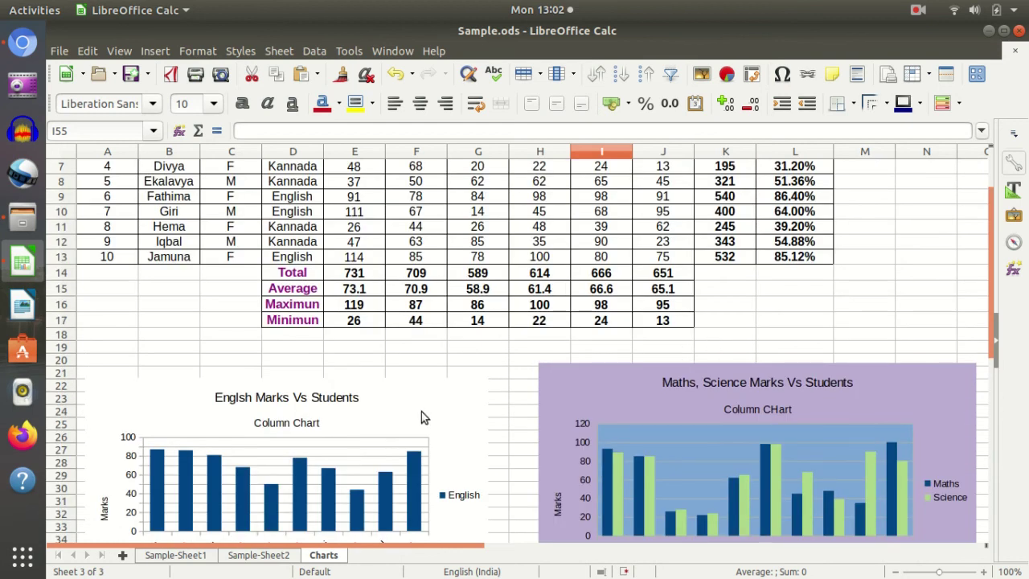
scroll(369, 378, "up", 2)
scroll(346, 352, "down", 4)
scroll(371, 366, "up", 4)
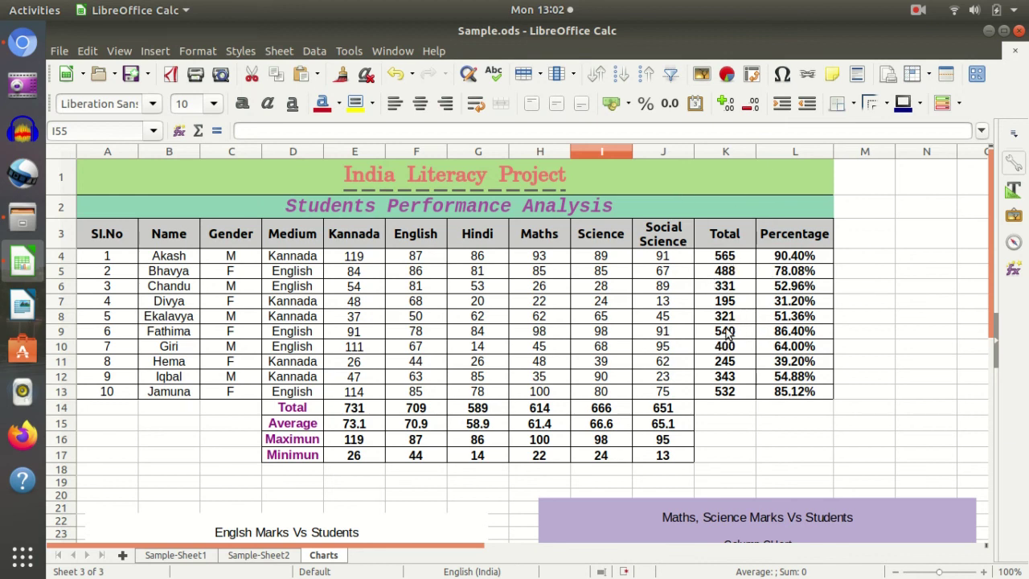
scroll(708, 330, "down", 6)
scroll(478, 392, "down", 4)
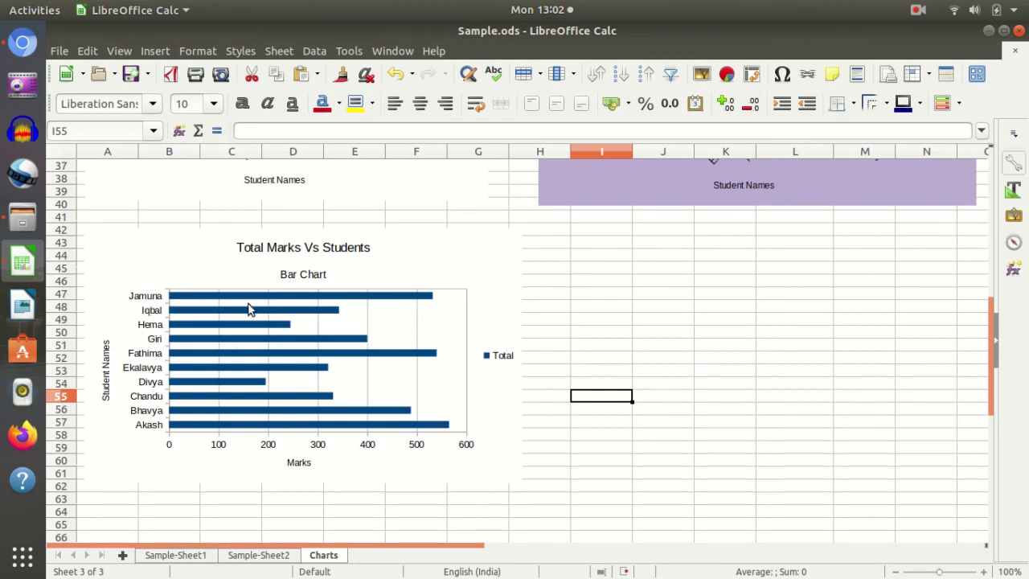
scroll(652, 335, "up", 8)
scroll(652, 336, "up", 4)
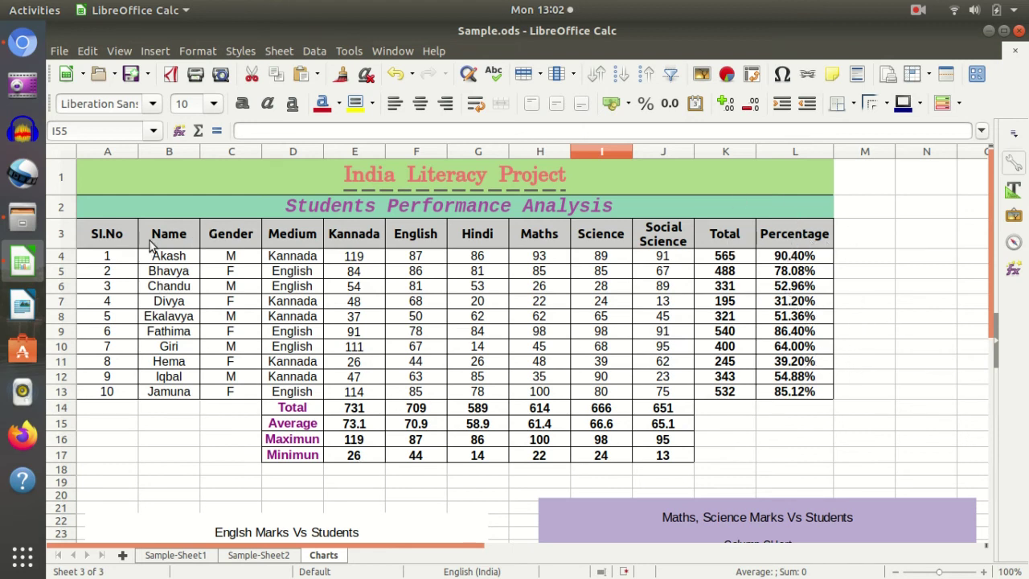
scroll(294, 400, "down", 10)
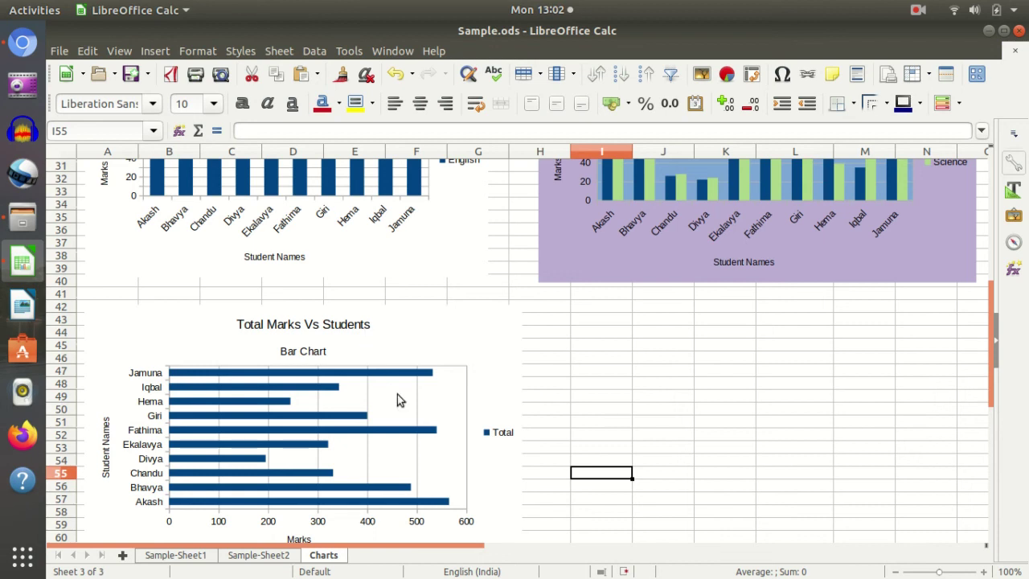
scroll(502, 403, "up", 6)
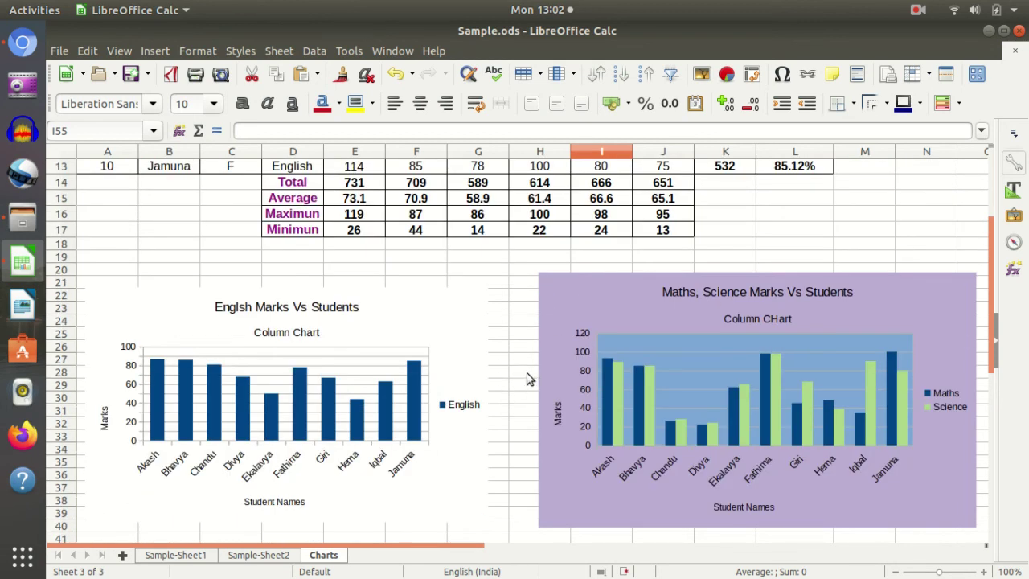
scroll(519, 370, "up", 4)
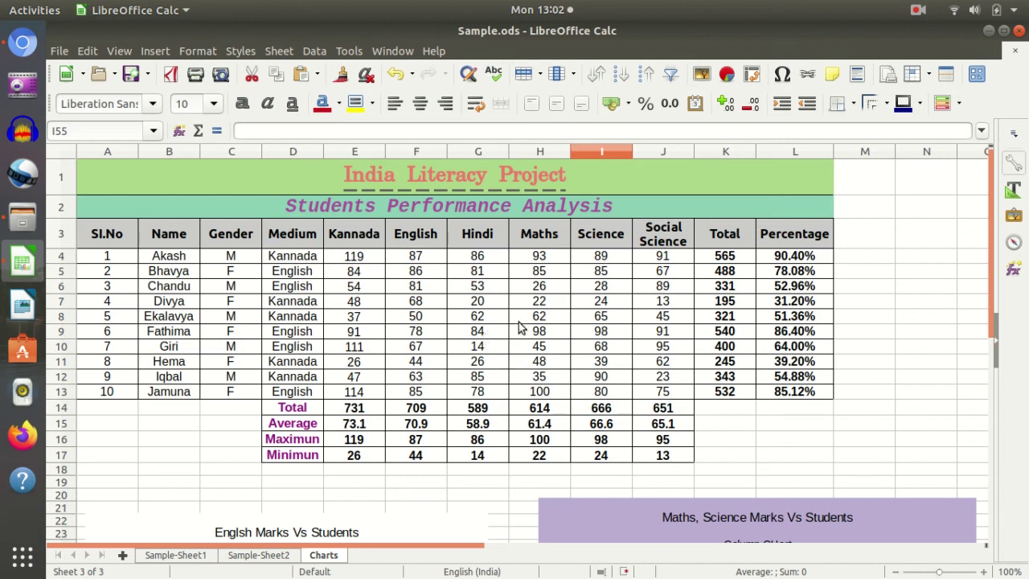
scroll(514, 329, "down", 4)
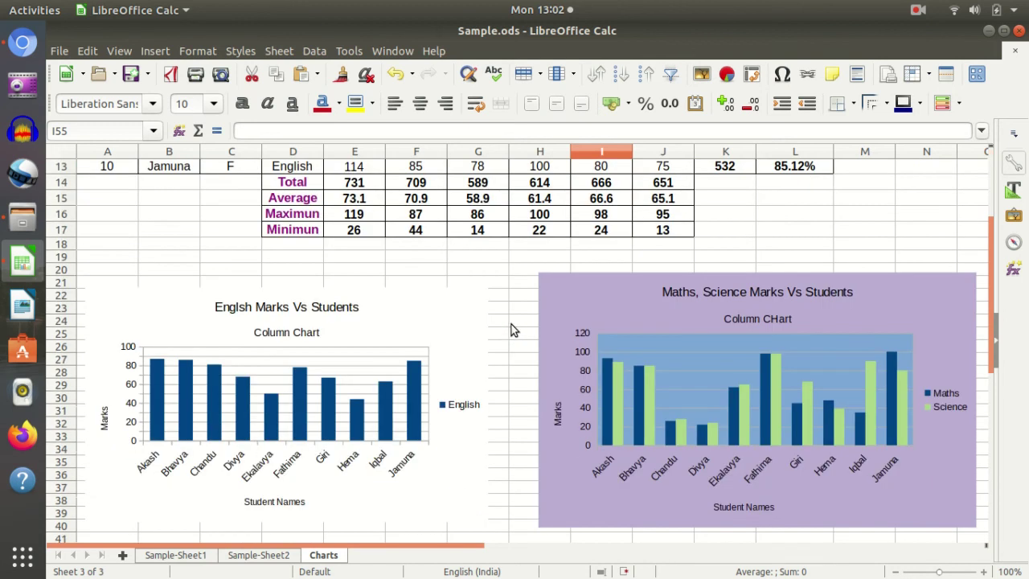
scroll(513, 329, "up", 4)
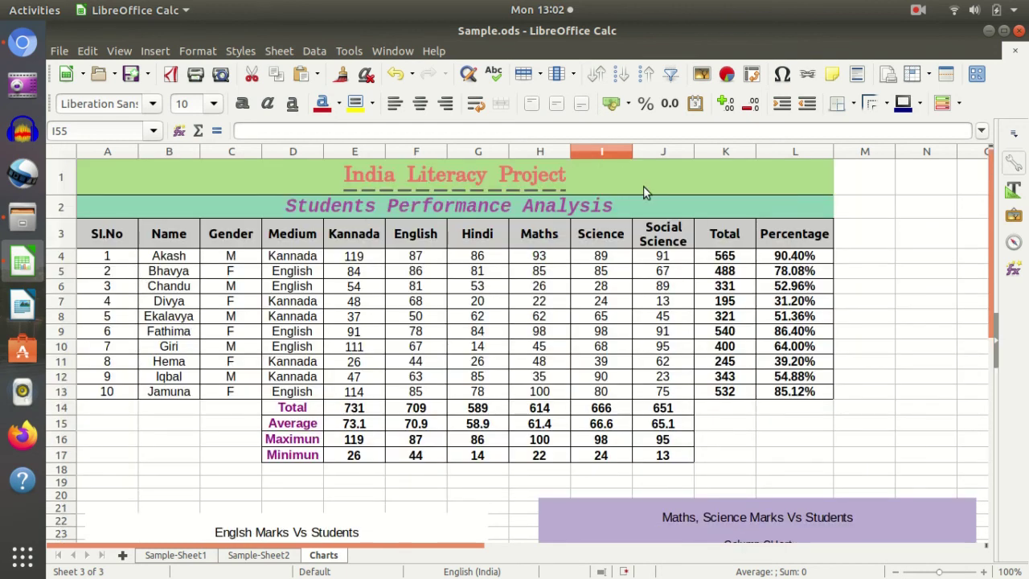
scroll(465, 392, "down", 6)
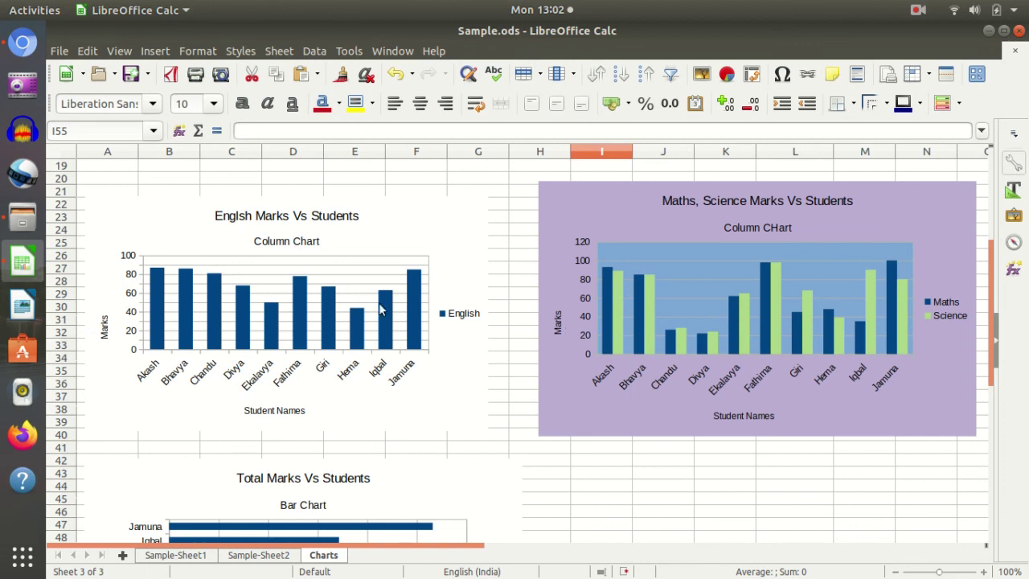
scroll(383, 404, "down", 6)
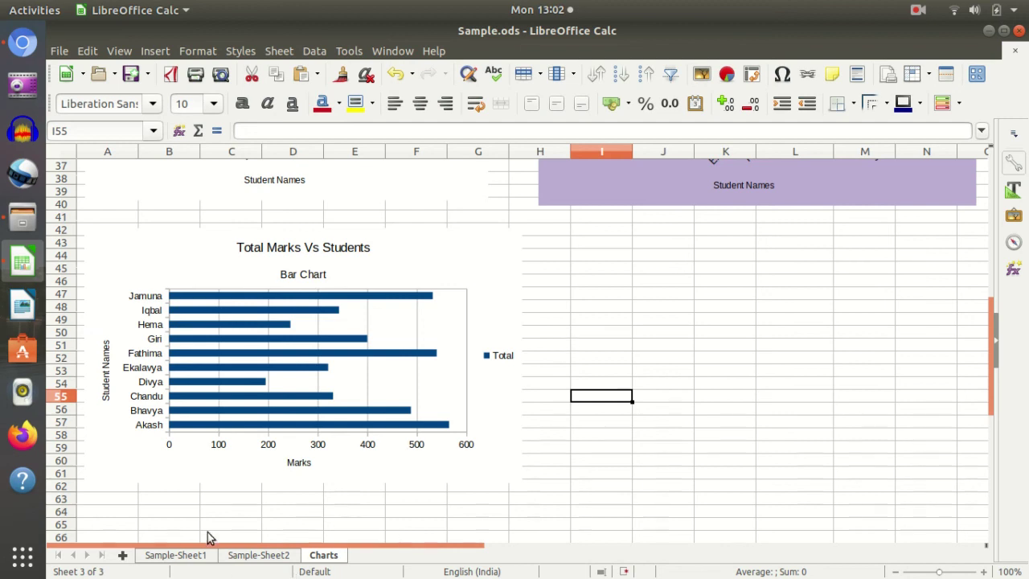
Flip between Sample-Sheet2 and Charts to compare their charts, ending on Sample-Sheet2
left_click(274, 554)
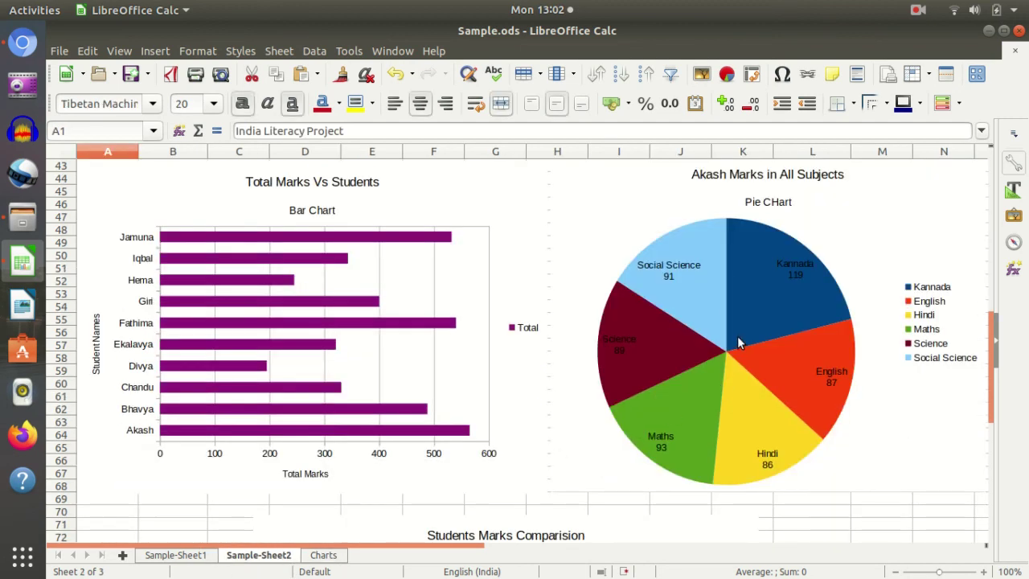
scroll(635, 430, "down", 8)
scroll(635, 385, "up", 12)
scroll(636, 384, "up", 10)
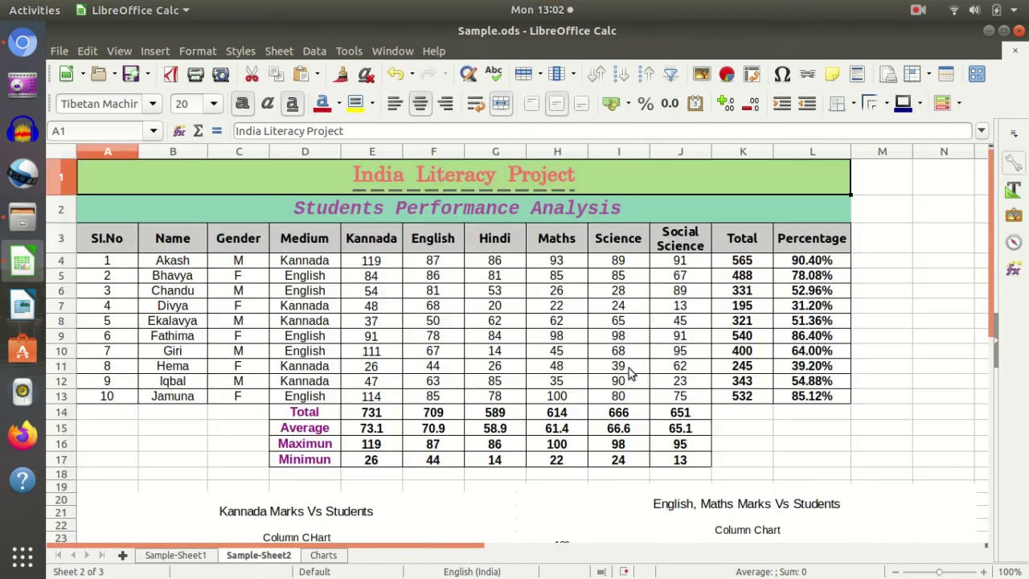
left_click(335, 557)
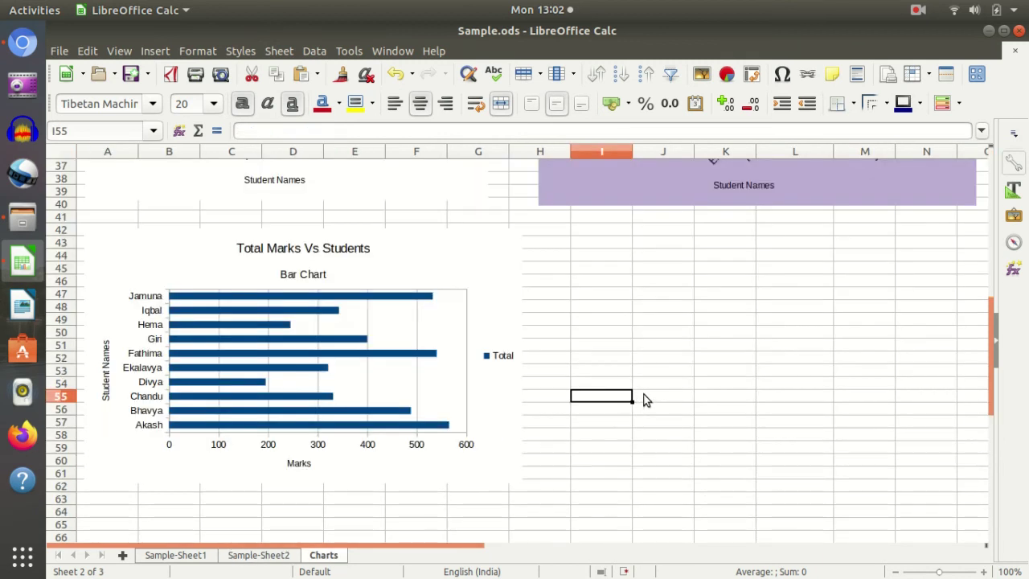
scroll(646, 399, "up", 4)
scroll(621, 412, "up", 8)
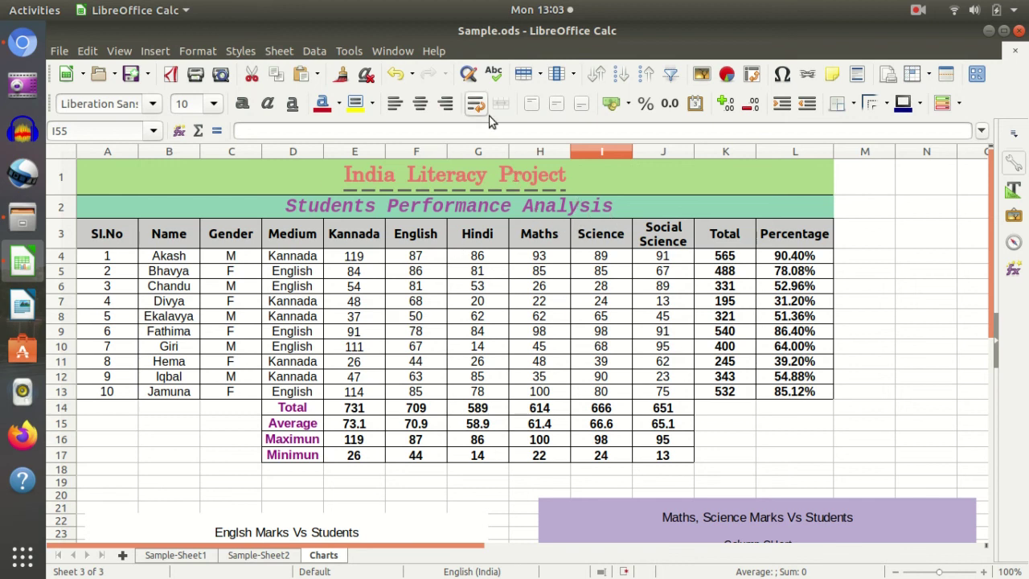
scroll(432, 332, "down", 4)
scroll(183, 328, "up", 4)
left_click(249, 556)
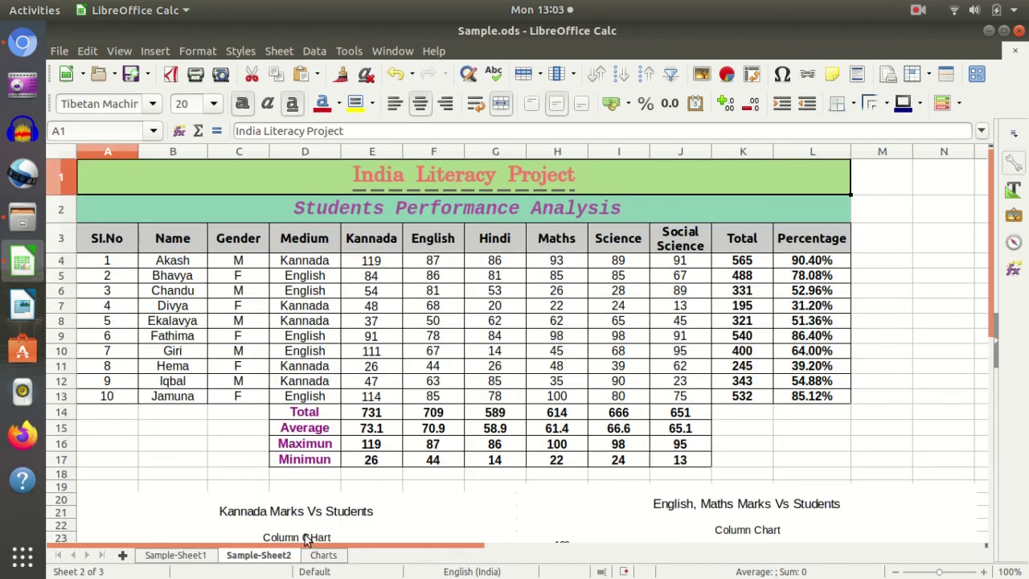
Scroll the Sample-Sheet2 view down and back up
scroll(623, 326, "down", 3)
scroll(624, 326, "up", 3)
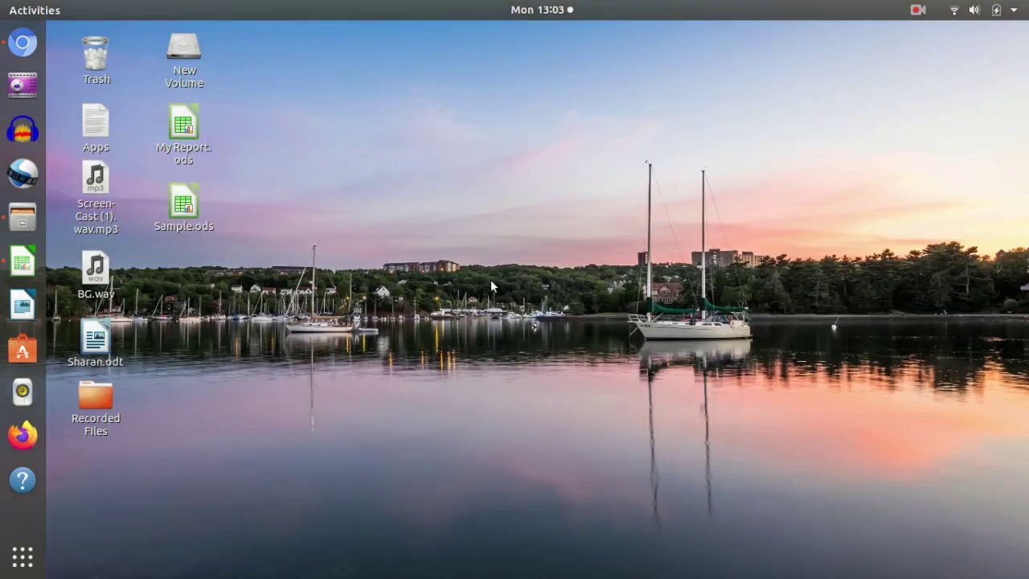